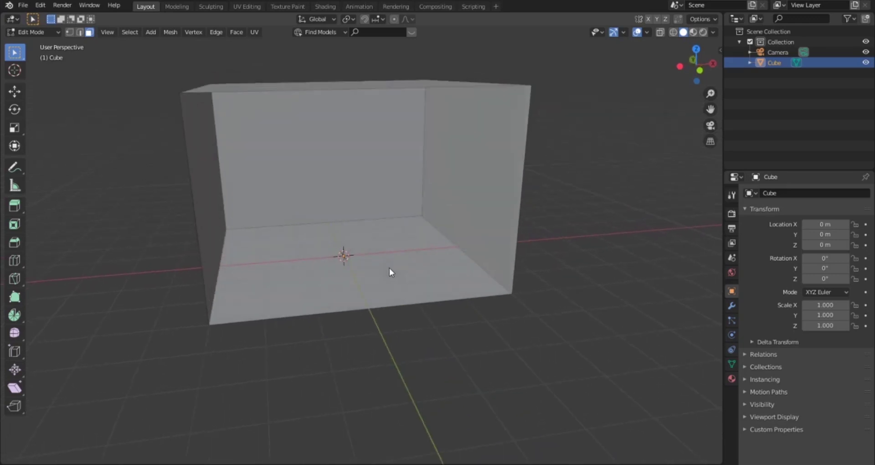
Step: Delete the floor face of the open room box and return to Object Mode
{"action": "left_click", "coordinate": [389, 266]}
{"action": "key", "text": "x"}
{"action": "left_click", "coordinate": [389, 266]}
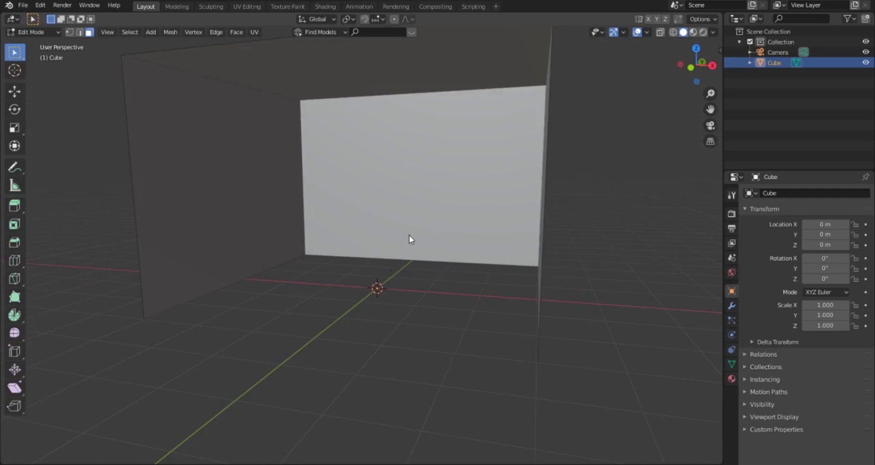
{"action": "key", "text": "Tab"}
Step: Add a Solidify modifier to the room in Complex mode with a thickness of -0.12 m
{"action": "middle_click_drag", "start_coordinate": [420, 226], "coordinate": [449, 240]}
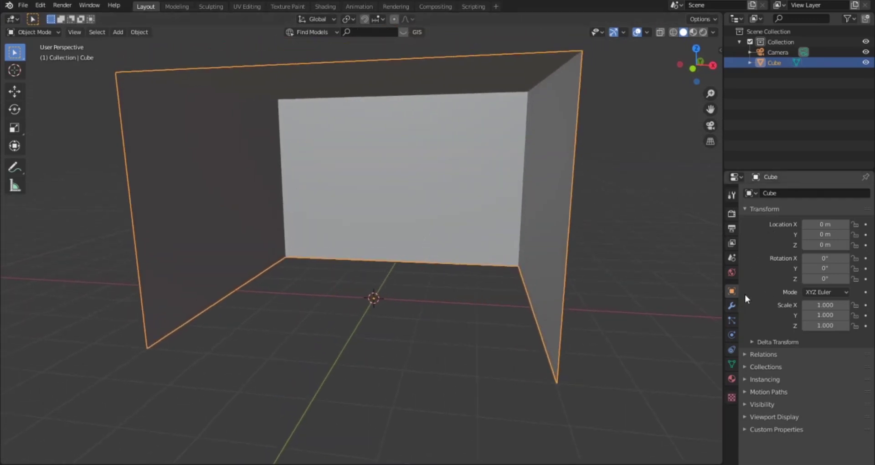
{"action": "left_click", "coordinate": [731, 305]}
{"action": "left_click", "coordinate": [782, 194]}
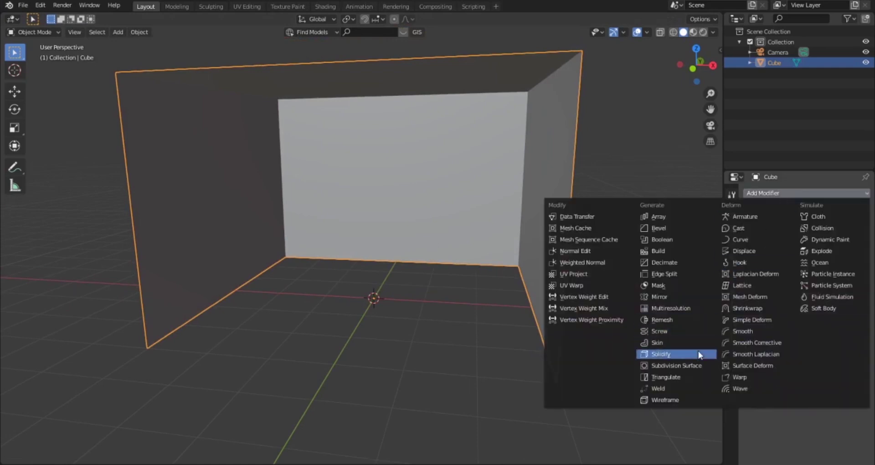
{"action": "left_click", "coordinate": [661, 353]}
{"action": "left_click", "coordinate": [834, 240]}
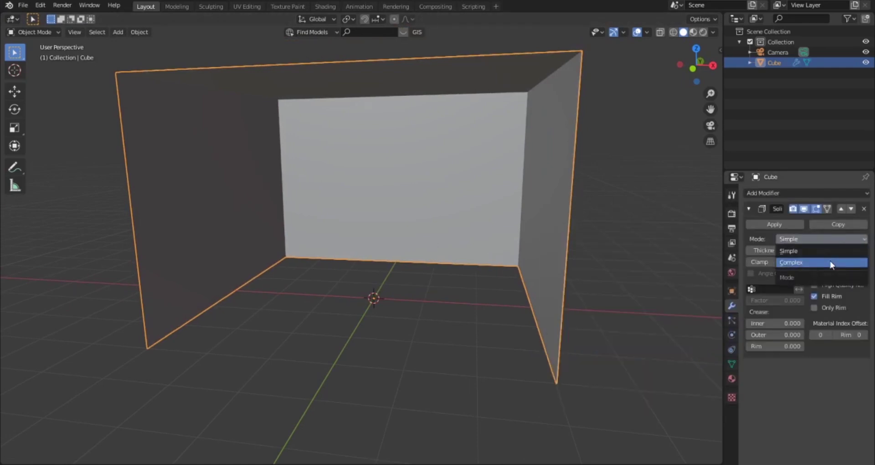
{"action": "left_click", "coordinate": [831, 263]}
{"action": "left_click_drag", "start_coordinate": [773, 273], "coordinate": [759, 273]}
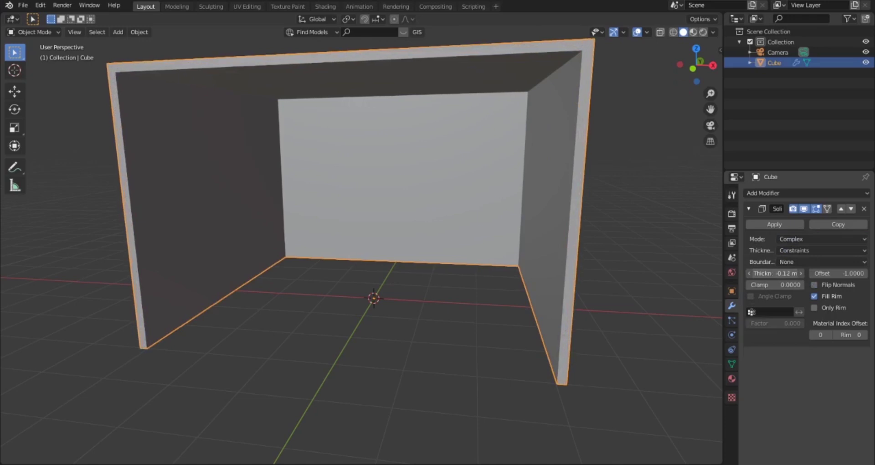
Step: Add a cube mesh inside the room and stretch it along Z in Edit Mode
{"action": "left_click", "coordinate": [406, 285]}
{"action": "key", "text": "shift+a"}
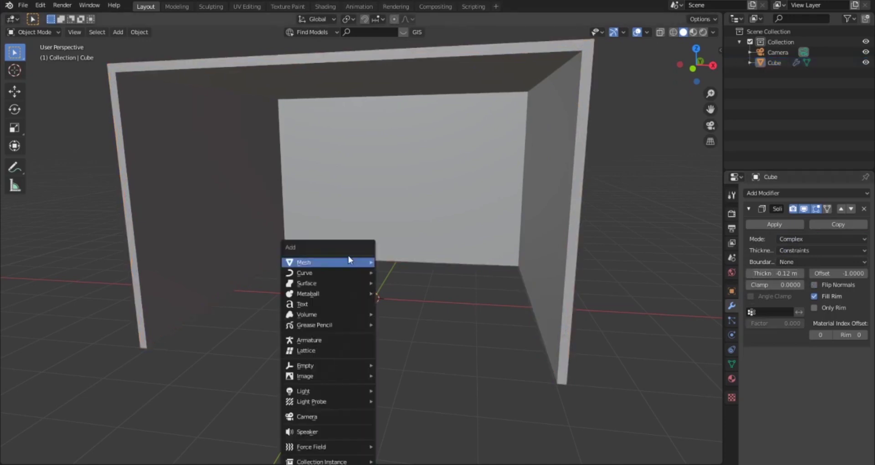
{"action": "mouse_move", "coordinate": [340, 269]}
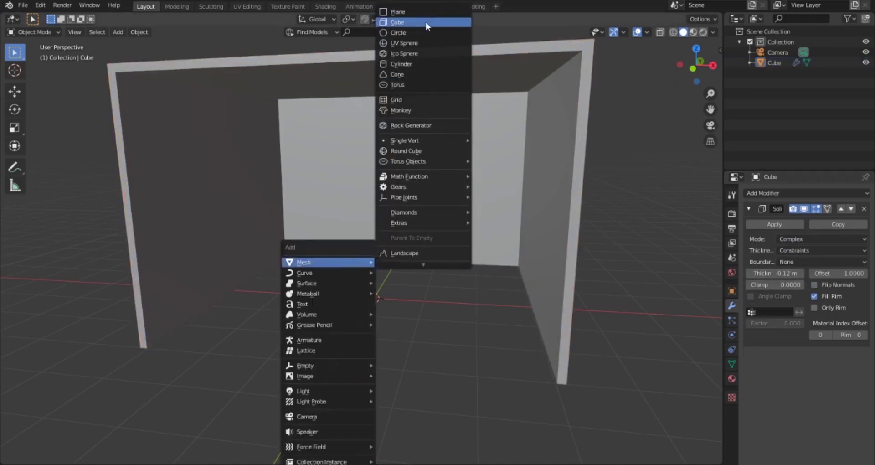
{"action": "left_click", "coordinate": [433, 23]}
{"action": "key", "text": "Tab"}
{"action": "key", "text": "s"}
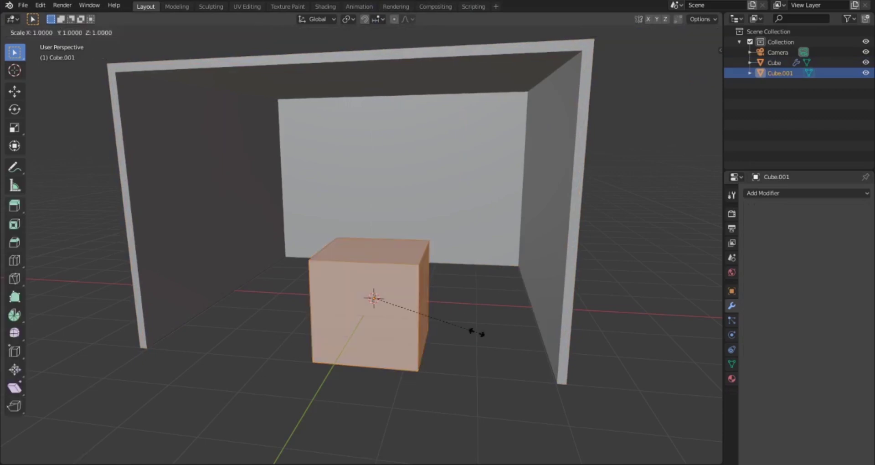
{"action": "key", "text": "z"}
{"action": "left_click", "coordinate": [500, 441]}
Step: Move the stretched block along Y so it passes through the room's back wall
{"action": "key", "text": "g"}
{"action": "key", "text": "y"}
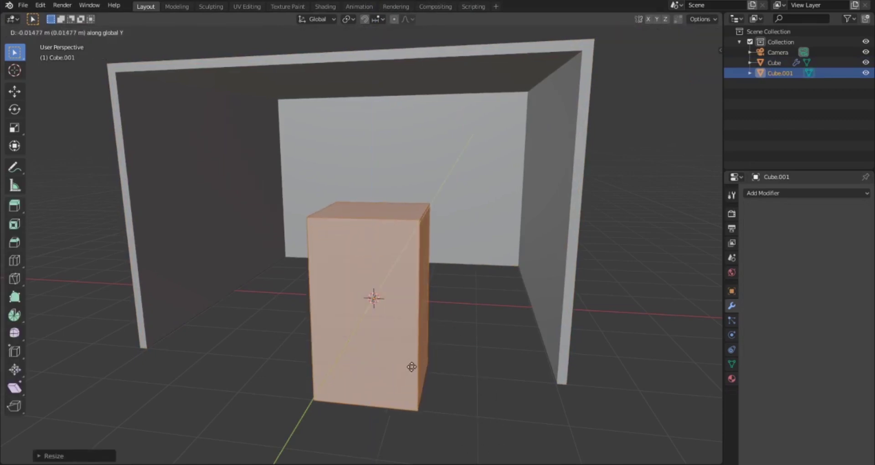
{"action": "left_click", "coordinate": [431, 335]}
Step: Scale the block taller along Z and wider along X to doorway proportions, and raise it along Z
{"action": "key", "text": "s"}
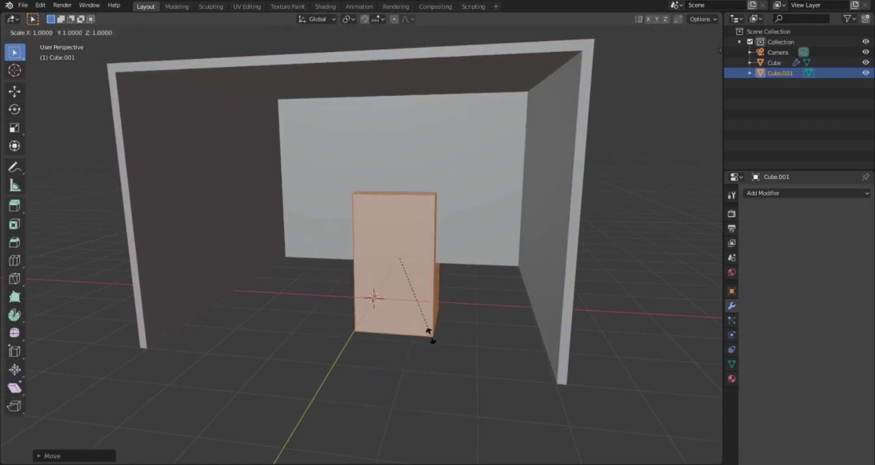
{"action": "key", "text": "z"}
{"action": "left_click", "coordinate": [429, 376]}
{"action": "key", "text": "s"}
{"action": "key", "text": "x"}
{"action": "left_click", "coordinate": [510, 338]}
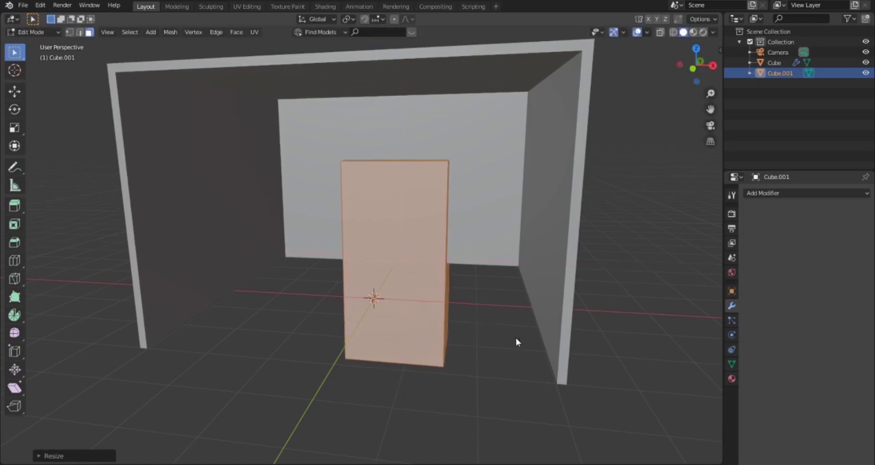
{"action": "key", "text": "g"}
{"action": "key", "text": "z"}
{"action": "left_click", "coordinate": [516, 302]}
Step: Set the doorway block's viewport display to Wire and return to Object Mode
{"action": "left_click", "coordinate": [731, 292]}
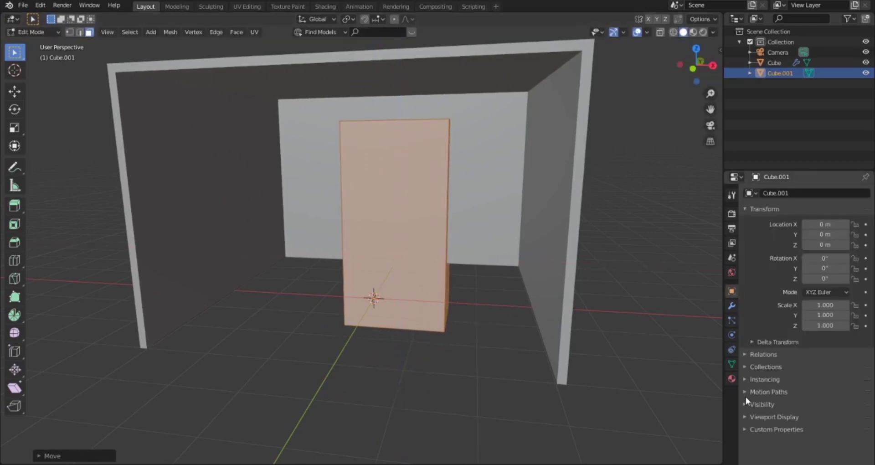
{"action": "left_click", "coordinate": [748, 415]}
{"action": "left_click", "coordinate": [825, 463]}
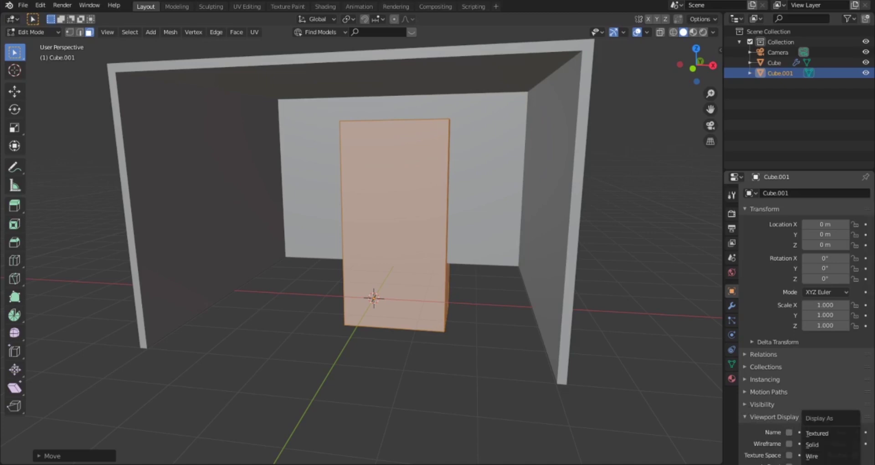
{"action": "left_click", "coordinate": [827, 456]}
{"action": "key", "text": "Tab"}
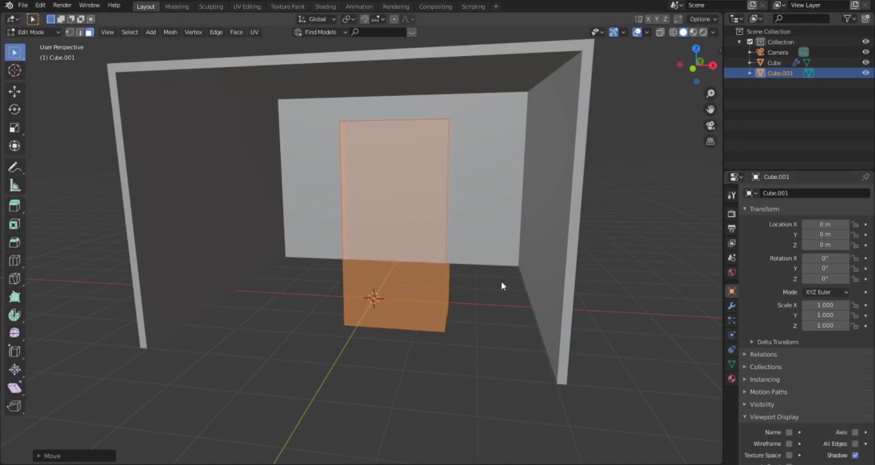
Step: Rename the doorway block as cutter and the walled box as room
{"action": "double_click", "coordinate": [781, 74]}
{"action": "type", "text": "c"}
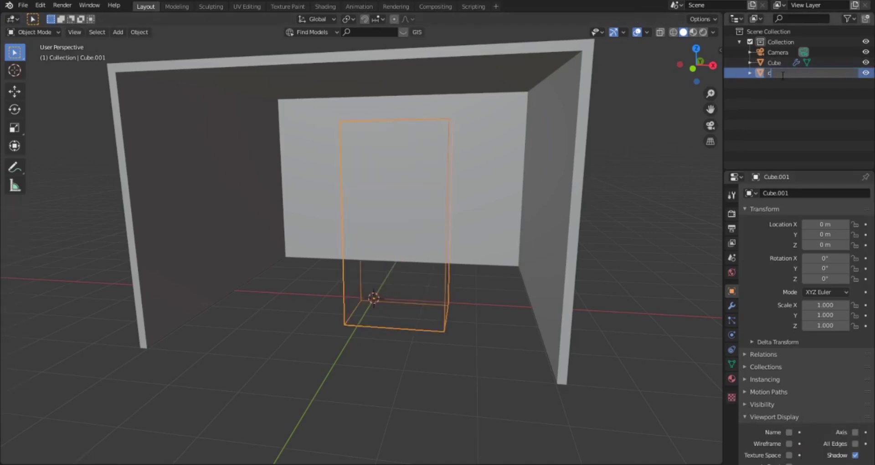
{"action": "type", "text": "utter"}
{"action": "key", "text": "Return"}
{"action": "double_click", "coordinate": [774, 62]}
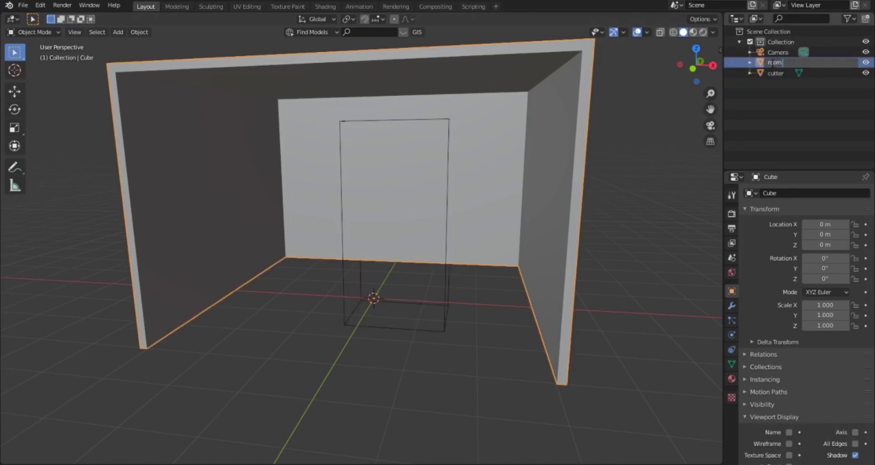
{"action": "key", "text": "Return"}
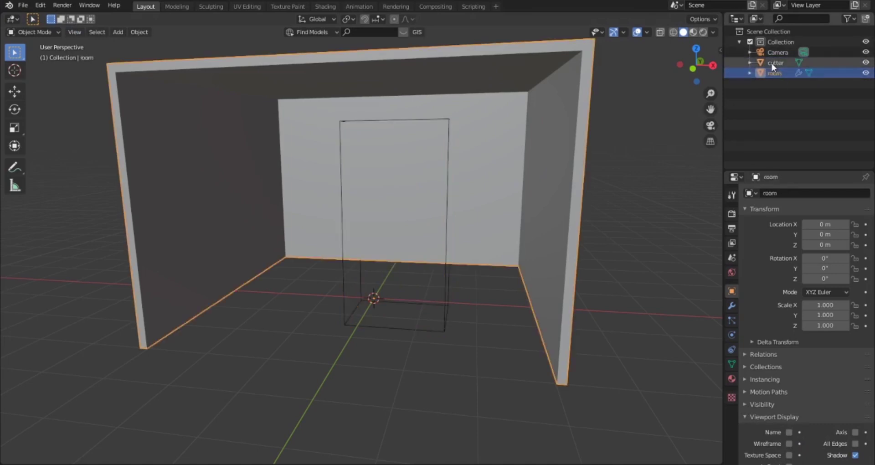
Step: Cut the doorway out of the room with a Boolean Difference modifier using the cutter object
{"action": "left_click", "coordinate": [732, 304]}
{"action": "left_click", "coordinate": [778, 193]}
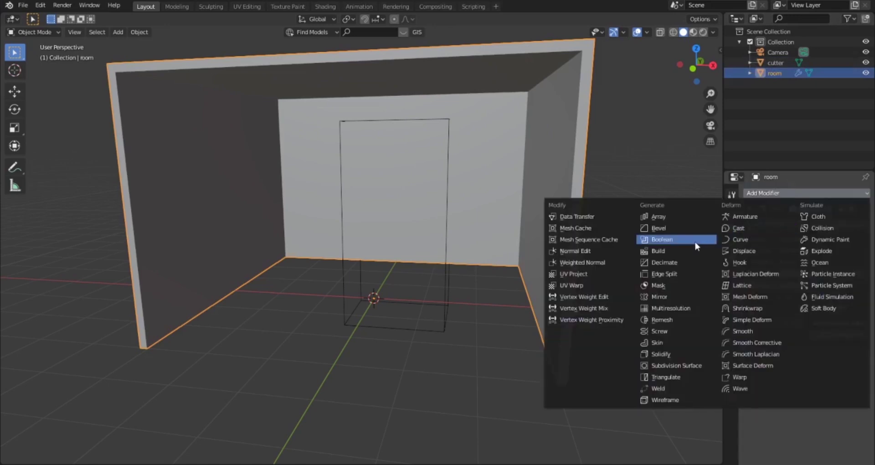
{"action": "left_click", "coordinate": [661, 239]}
{"action": "left_click", "coordinate": [832, 399]}
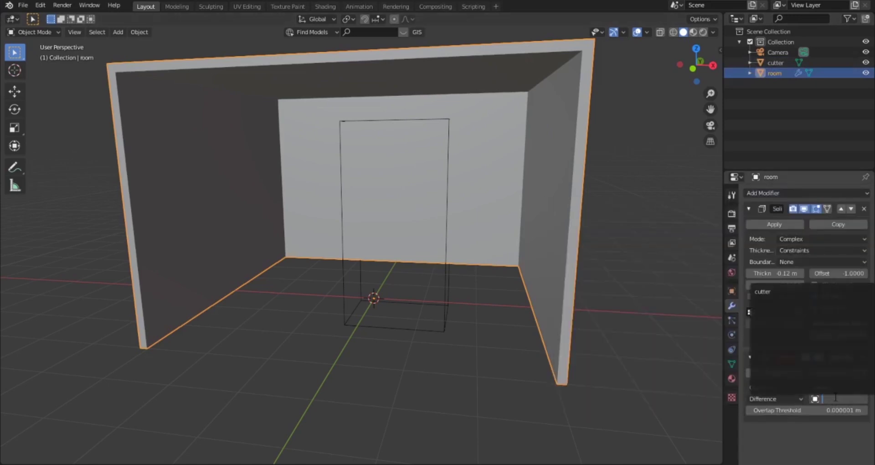
{"action": "left_click", "coordinate": [786, 291]}
{"action": "left_click", "coordinate": [506, 404]}
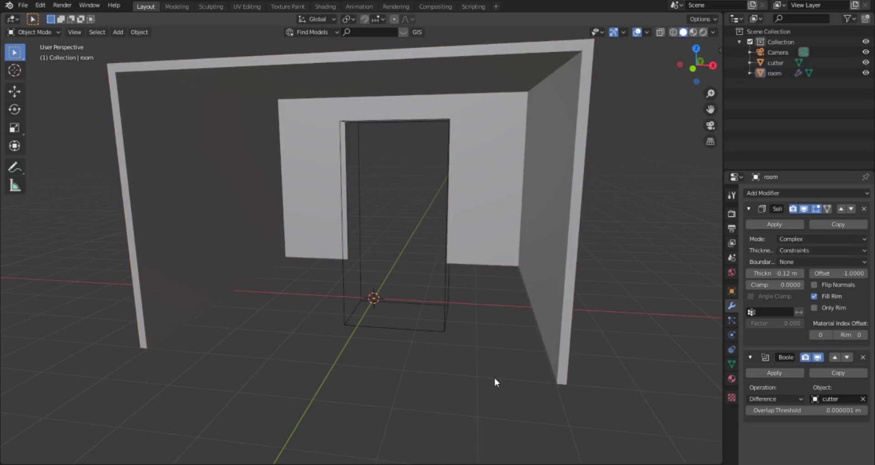
Step: Add a plane as the ground and scale its mesh up by about 4.67 to extend beyond the room
{"action": "middle_click_drag", "start_coordinate": [495, 378], "coordinate": [361, 300]}
{"action": "scroll", "coordinate": [296, 332], "scroll_direction": "down", "scroll_amount": 5}
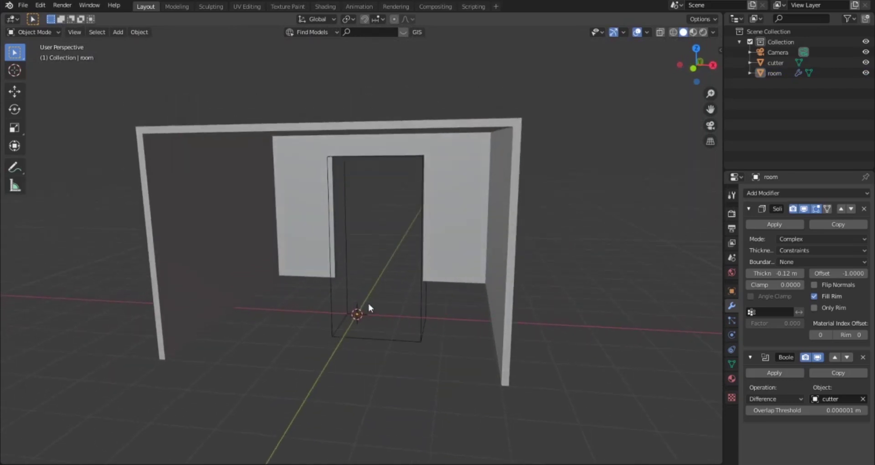
{"action": "key", "text": "shift+a"}
{"action": "mouse_move", "coordinate": [348, 270]}
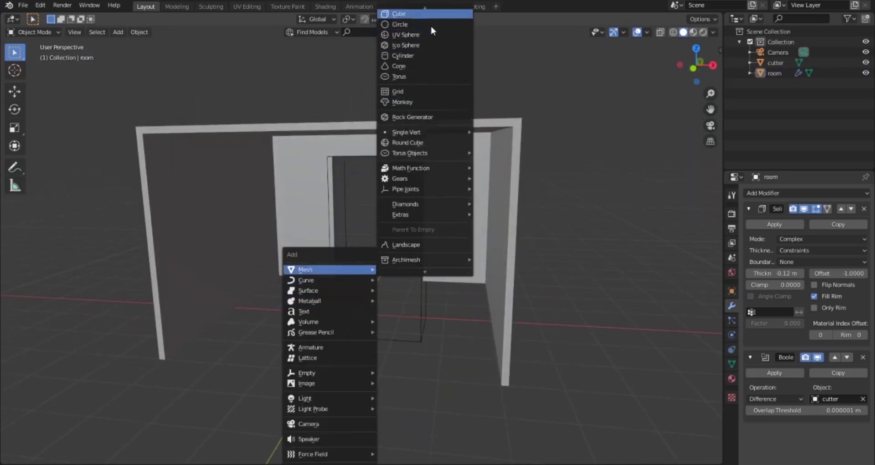
{"action": "left_click", "coordinate": [427, 17]}
{"action": "key", "text": "Tab"}
{"action": "key", "text": "s"}
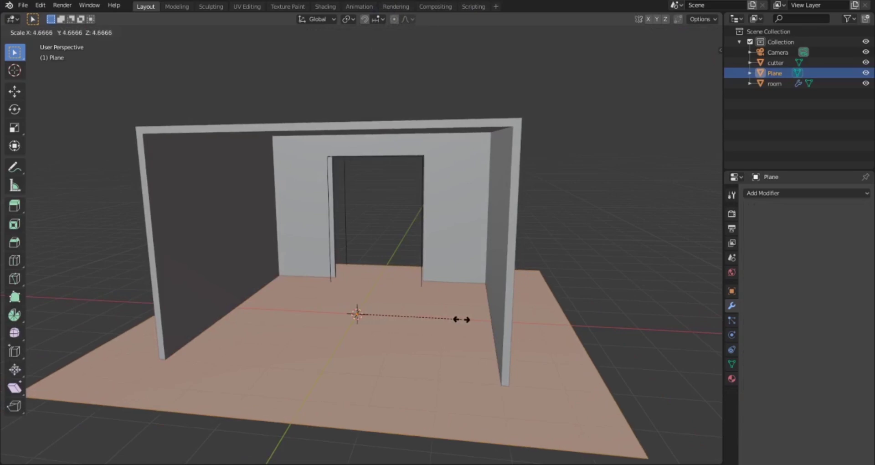
{"action": "left_click", "coordinate": [457, 319]}
Step: Subdivide the ground plane twice, using 50 cuts for the second subdivision, and return to Object Mode
{"action": "scroll", "coordinate": [471, 322], "scroll_direction": "up", "scroll_amount": 2}
{"action": "right_click", "coordinate": [419, 327]}
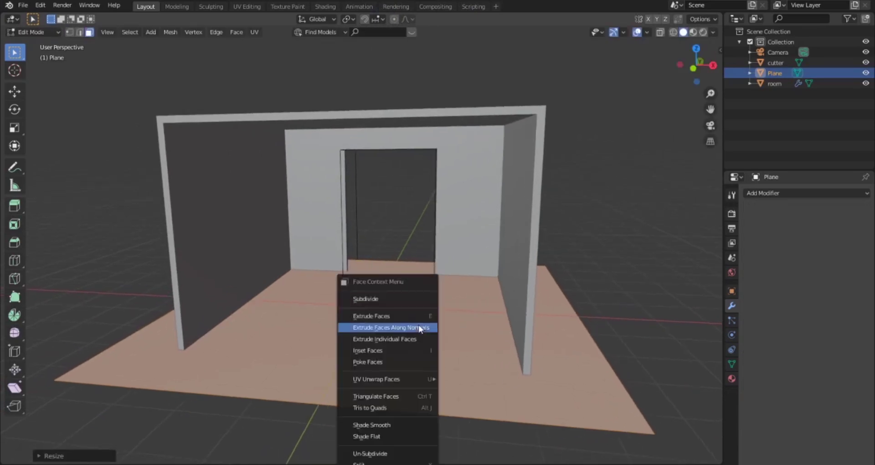
{"action": "left_click", "coordinate": [396, 299]}
{"action": "right_click", "coordinate": [399, 301]}
{"action": "left_click", "coordinate": [395, 288]}
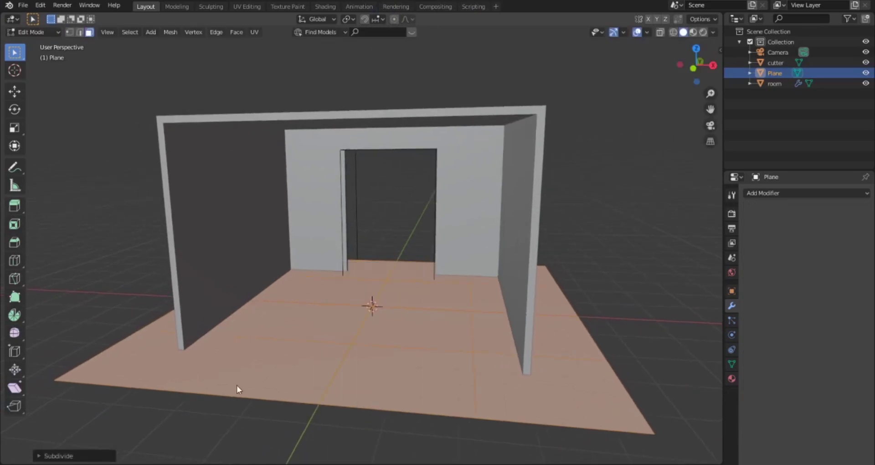
{"action": "left_click", "coordinate": [98, 456]}
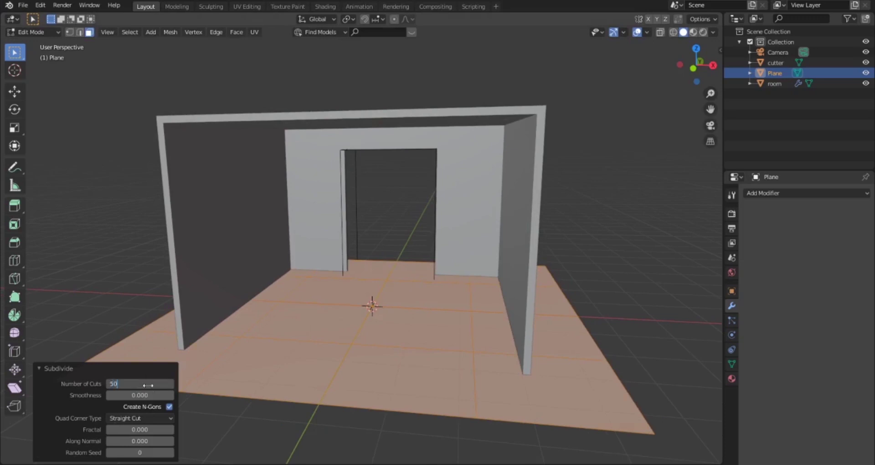
{"action": "left_click", "coordinate": [148, 385]}
{"action": "type", "text": "50"}
{"action": "key", "text": "Return"}
{"action": "key", "text": "Tab"}
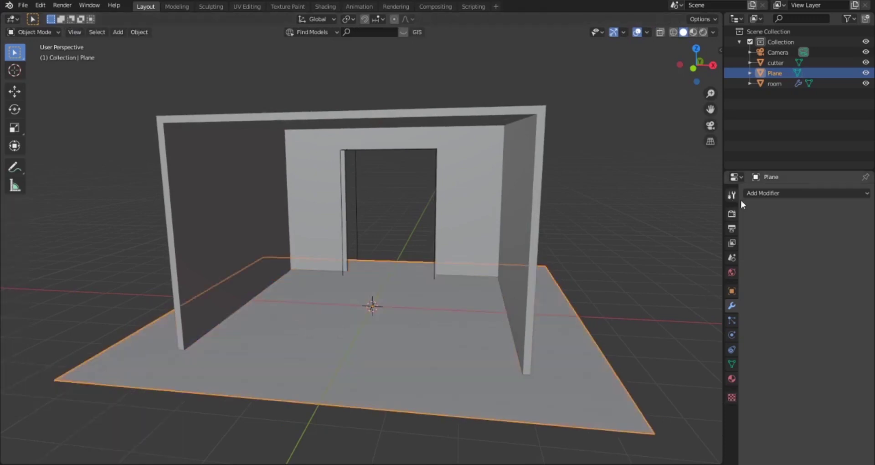
Step: Add a Subdivision Surface modifier with its viewport display off and a Displace modifier to the ground plane
{"action": "left_click", "coordinate": [766, 194]}
{"action": "left_click", "coordinate": [661, 362]}
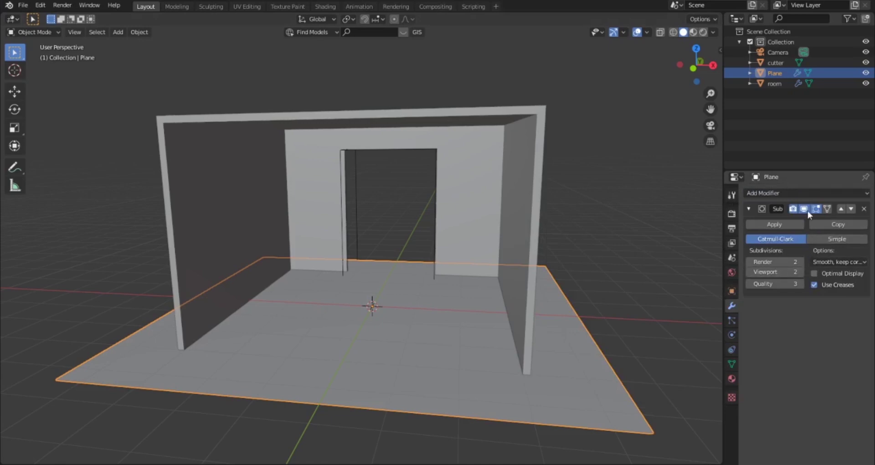
{"action": "left_click", "coordinate": [803, 193]}
{"action": "left_click", "coordinate": [769, 248]}
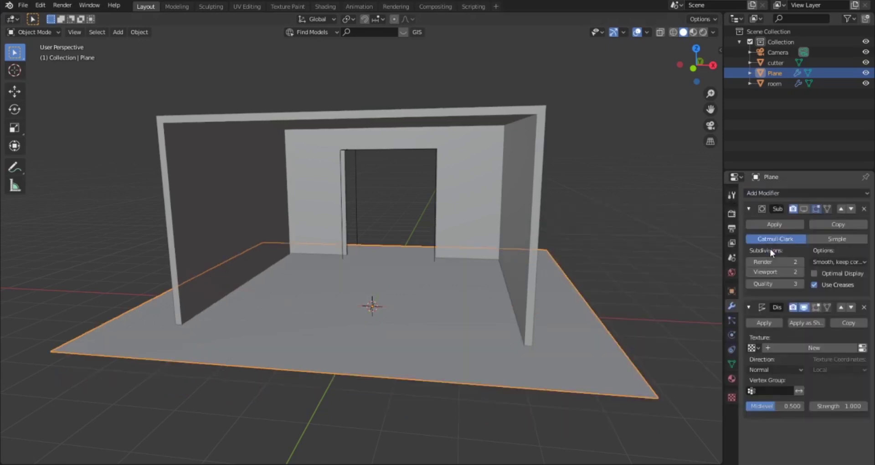
Step: Create a new texture for the Displace modifier and set its type to Voronoi
{"action": "left_click", "coordinate": [836, 348]}
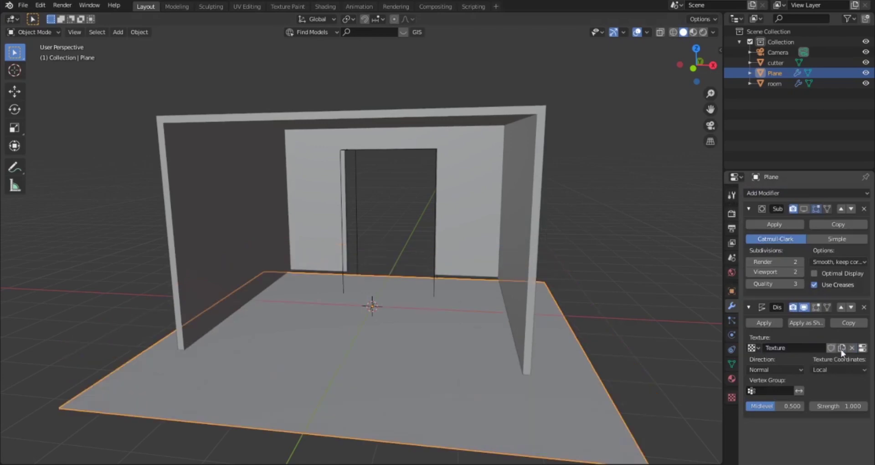
{"action": "left_click", "coordinate": [866, 349]}
{"action": "left_click", "coordinate": [814, 223]}
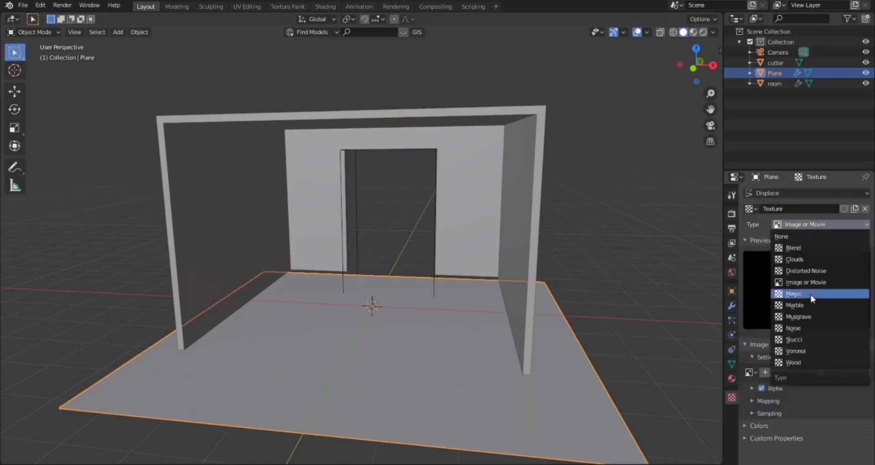
{"action": "left_click", "coordinate": [816, 350]}
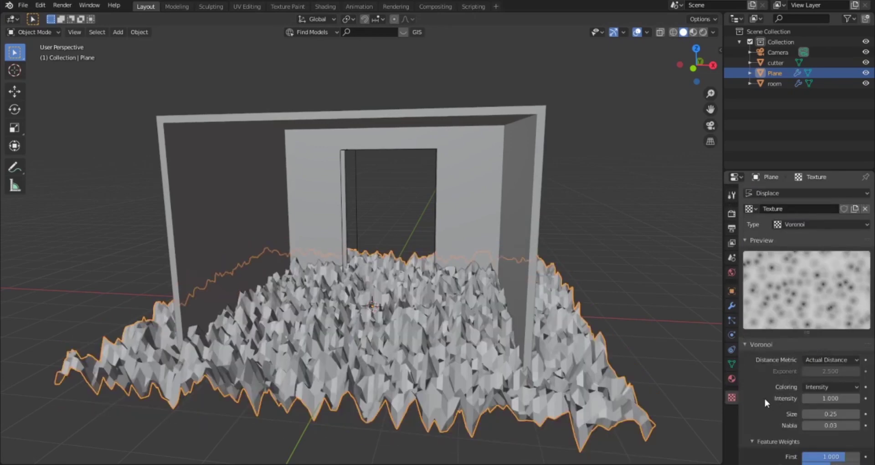
Step: Set the Voronoi texture's size to 0.70
{"action": "scroll", "coordinate": [775, 406], "scroll_direction": "down", "scroll_amount": 1}
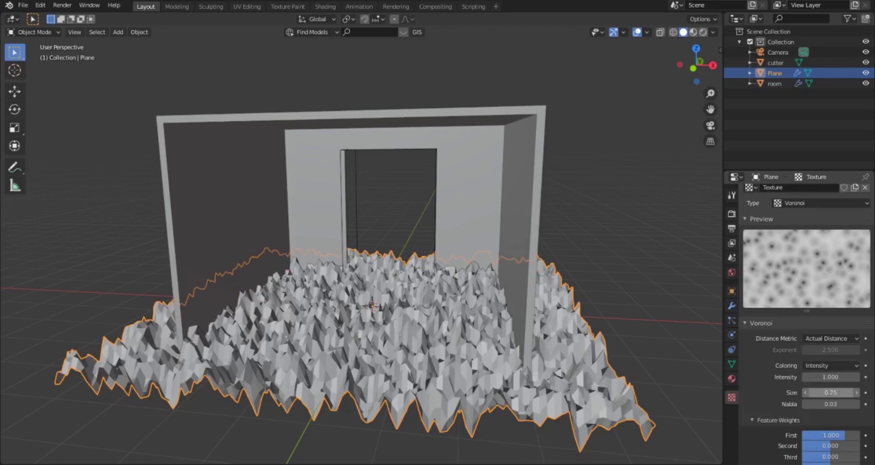
{"action": "left_click", "coordinate": [834, 392]}
{"action": "type", "text": "7"}
{"action": "key", "text": "Return"}
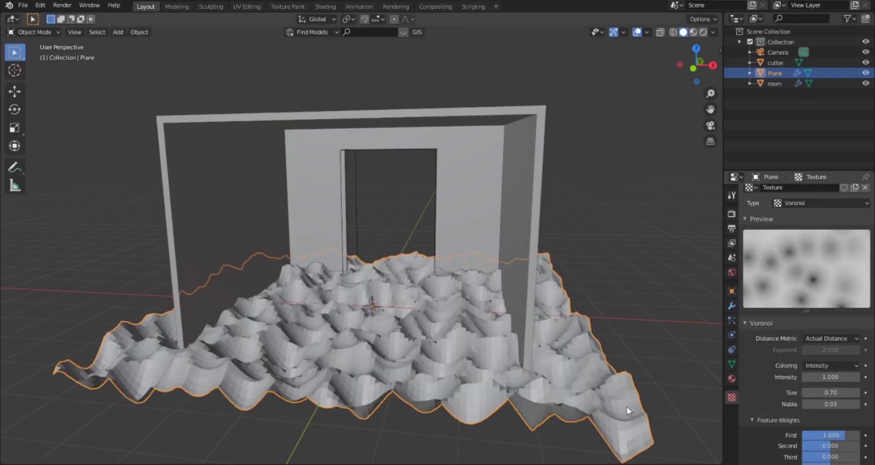
Step: Apply smooth shading to the displaced ground plane
{"action": "middle_click_drag", "start_coordinate": [535, 379], "coordinate": [458, 369]}
{"action": "right_click", "coordinate": [458, 369]}
{"action": "left_click", "coordinate": [436, 332]}
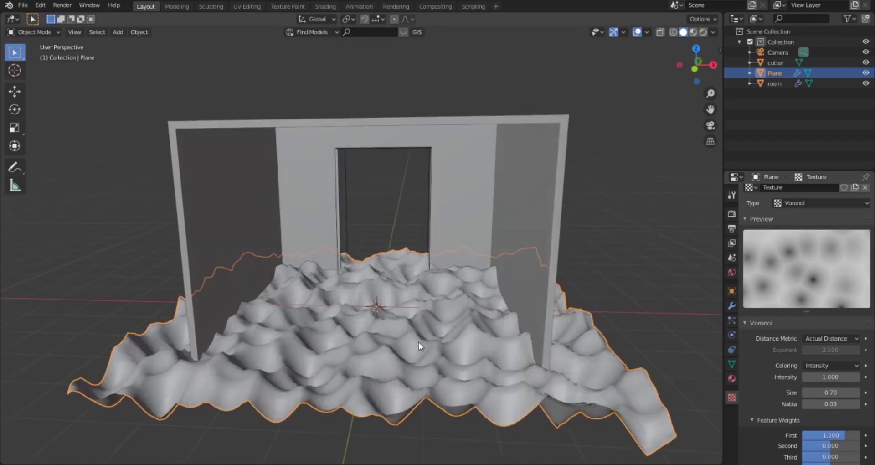
Step: Raise the ground plane's vertex at the room's back-left corner about 0.5 m using smooth proportional editing with a size of about 2.59
{"action": "middle_click_drag", "start_coordinate": [419, 341], "coordinate": [448, 323]}
{"action": "scroll", "coordinate": [434, 331], "scroll_direction": "up", "scroll_amount": 3}
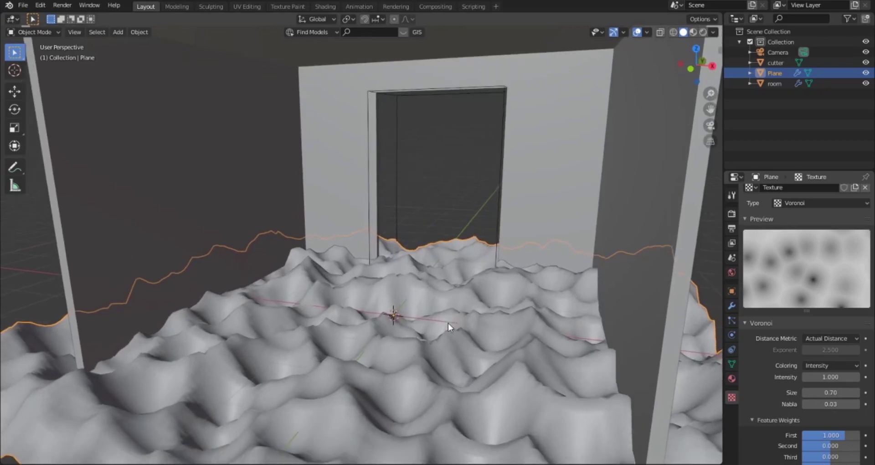
{"action": "key", "text": "Tab"}
{"action": "key", "text": "1"}
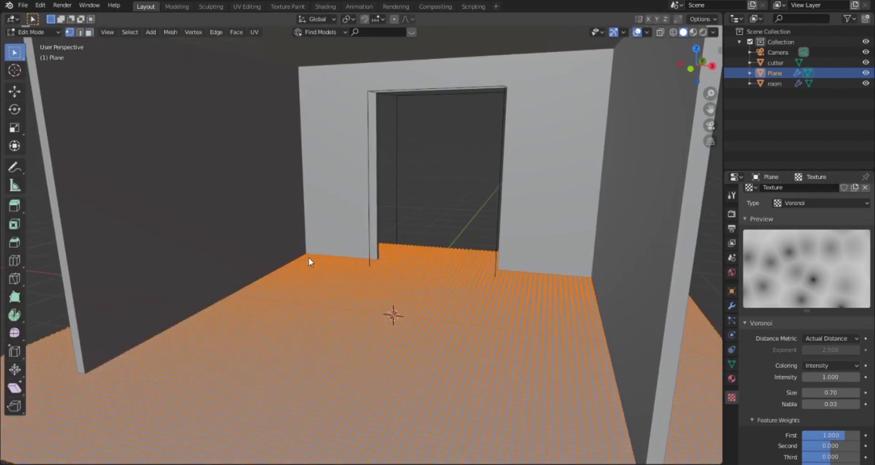
{"action": "left_click", "coordinate": [306, 255]}
{"action": "middle_click_drag", "start_coordinate": [311, 234], "coordinate": [287, 246]}
{"action": "scroll", "coordinate": [332, 250], "scroll_direction": "up", "scroll_amount": 3}
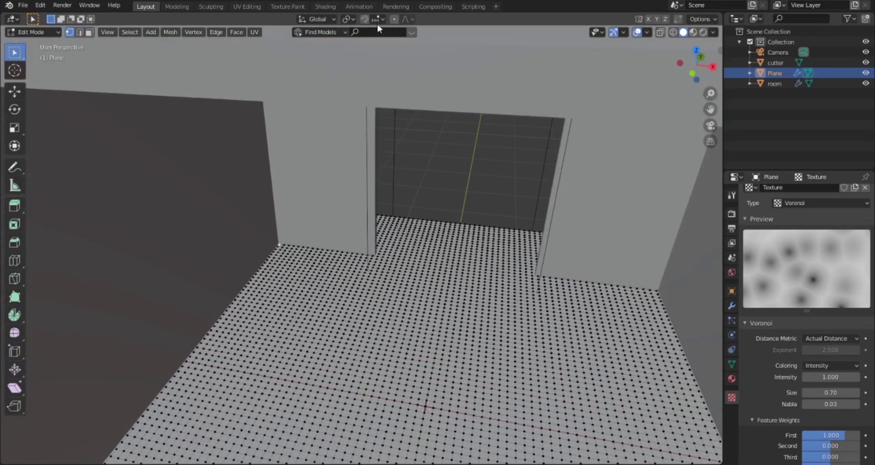
{"action": "key", "text": "g"}
{"action": "scroll", "coordinate": [299, 228], "scroll_direction": "down", "scroll_amount": 7}
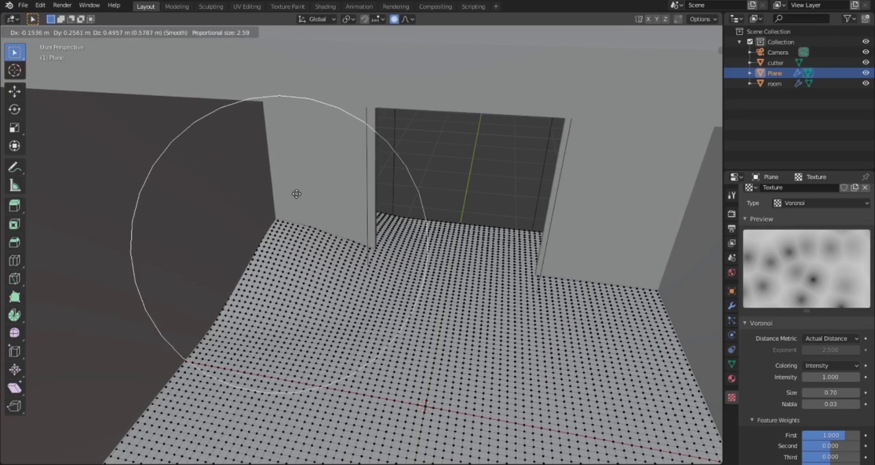
{"action": "left_click", "coordinate": [303, 202]}
{"action": "middle_click_drag", "start_coordinate": [303, 202], "coordinate": [458, 232]}
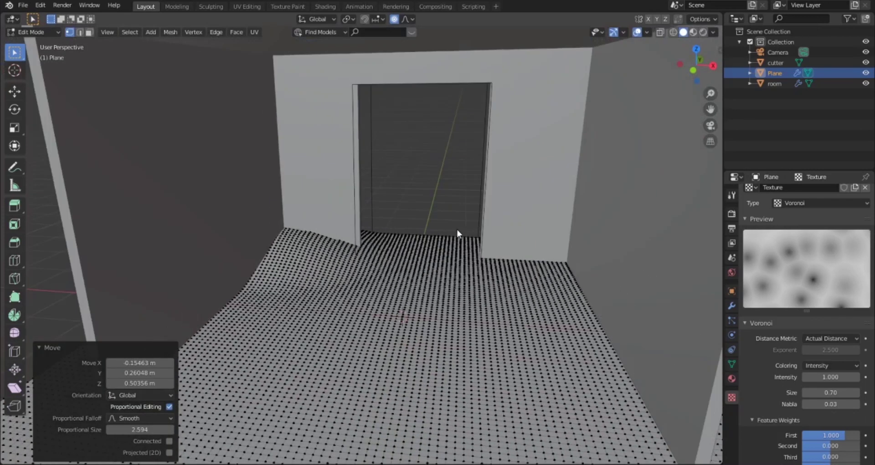
Step: Set up the Inflate/Deflate brush in Sculpt Mode with X mirroring off and a radius of about 156 px
{"action": "left_click", "coordinate": [37, 32]}
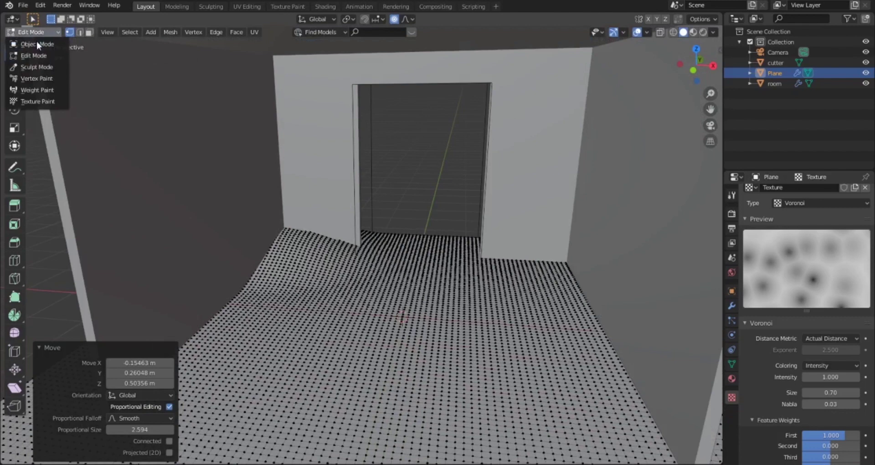
{"action": "left_click", "coordinate": [41, 67]}
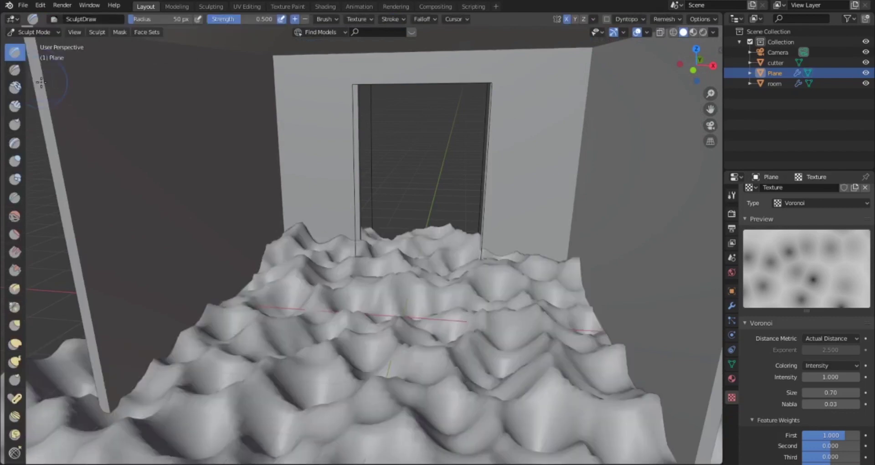
{"action": "left_click", "coordinate": [19, 162]}
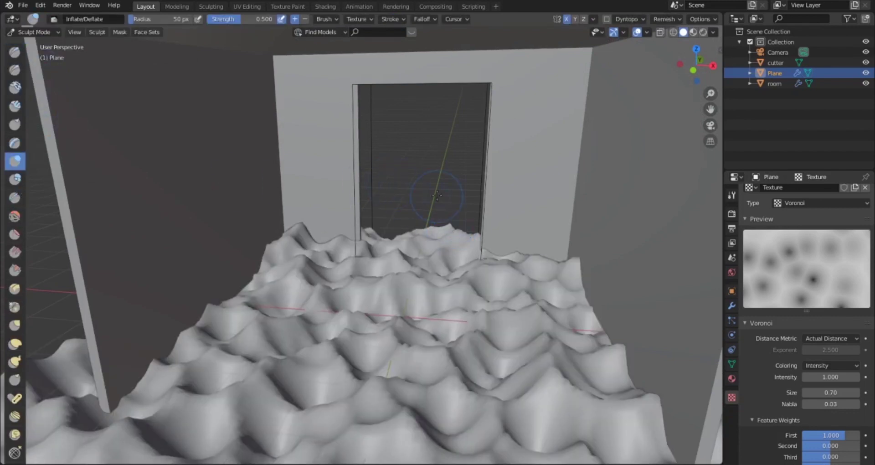
{"action": "left_click", "coordinate": [719, 50]}
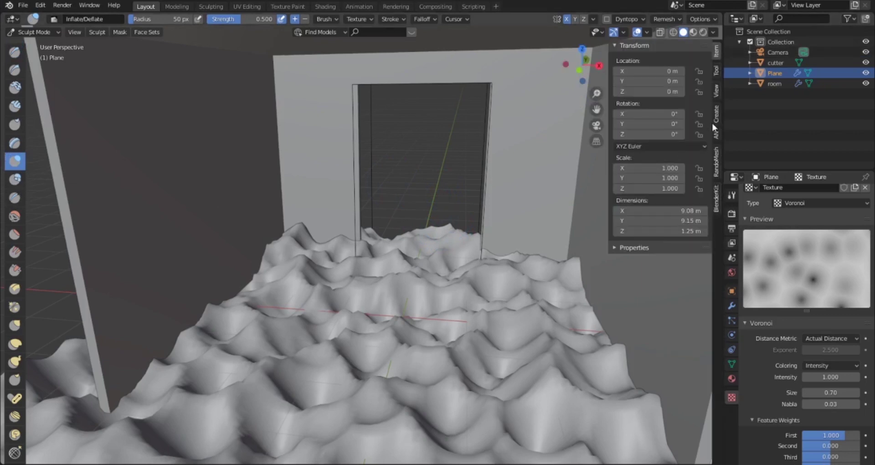
{"action": "left_click", "coordinate": [717, 72]}
{"action": "scroll", "coordinate": [673, 278], "scroll_direction": "down", "scroll_amount": 2}
{"action": "left_click", "coordinate": [636, 309]}
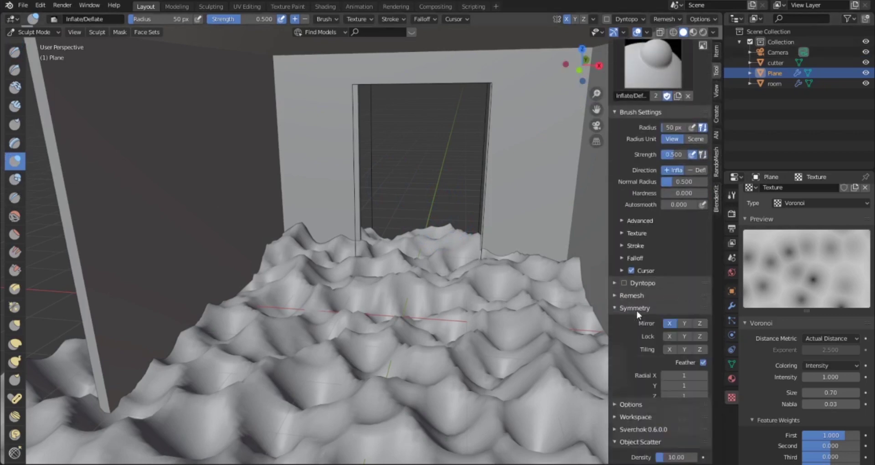
{"action": "left_click_drag", "start_coordinate": [671, 127], "coordinate": [702, 128]}
{"action": "middle_click_drag", "start_coordinate": [478, 322], "coordinate": [431, 331], "text": "shift"}
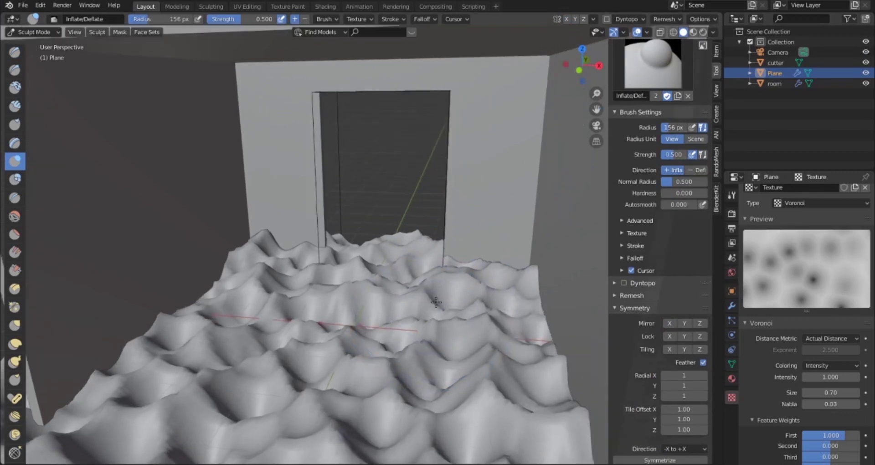
Step: Turn off the Displace modifier's viewport display and inflate the ground in the back-right corner and along the side walls
{"action": "mouse_move", "coordinate": [540, 250]}
{"action": "left_mouse_down"}
{"action": "mouse_move", "coordinate": [580, 217]}
{"action": "mouse_move", "coordinate": [596, 227]}
{"action": "left_mouse_up"}
{"action": "left_click", "coordinate": [731, 306]}
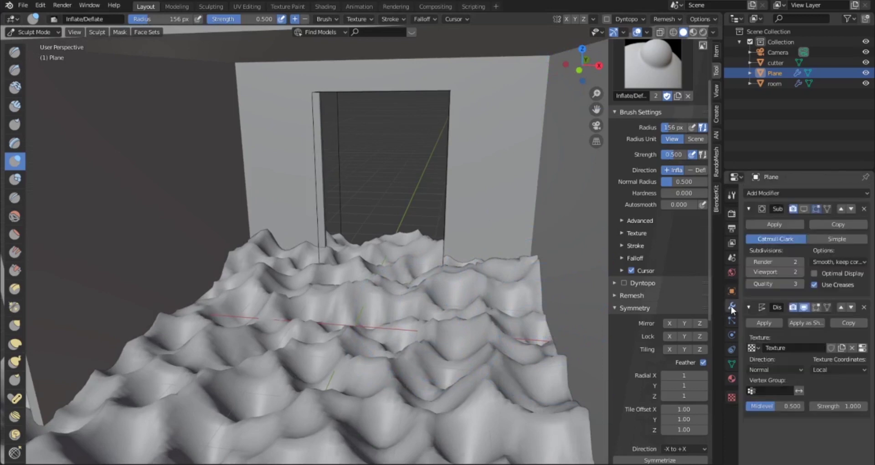
{"action": "left_click", "coordinate": [806, 309]}
{"action": "mouse_move", "coordinate": [543, 278]}
{"action": "left_mouse_down"}
{"action": "mouse_move", "coordinate": [524, 265]}
{"action": "mouse_move", "coordinate": [499, 271]}
{"action": "mouse_move", "coordinate": [552, 248]}
{"action": "mouse_move", "coordinate": [508, 342]}
{"action": "mouse_move", "coordinate": [524, 389]}
{"action": "left_mouse_up"}
{"action": "mouse_move", "coordinate": [256, 335]}
{"action": "left_mouse_down"}
{"action": "mouse_move", "coordinate": [209, 332]}
{"action": "mouse_move", "coordinate": [187, 360]}
{"action": "left_mouse_up"}
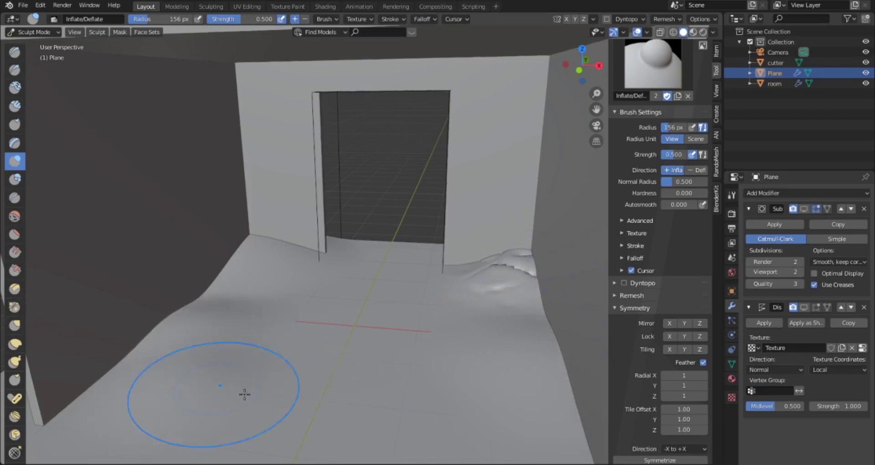
{"action": "left_click_drag", "start_coordinate": [386, 299], "coordinate": [395, 283]}
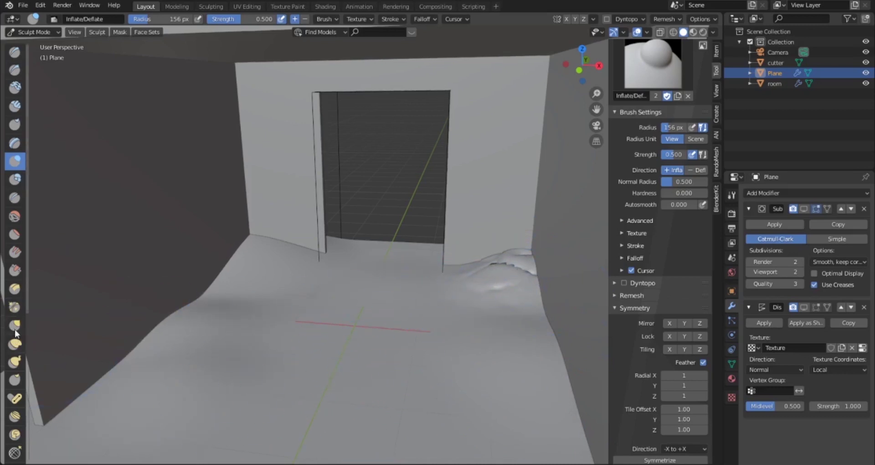
Step: Even out the lumpy mound in the back-right corner with the Flatten/Contrast and Smooth brushes
{"action": "left_click", "coordinate": [10, 236]}
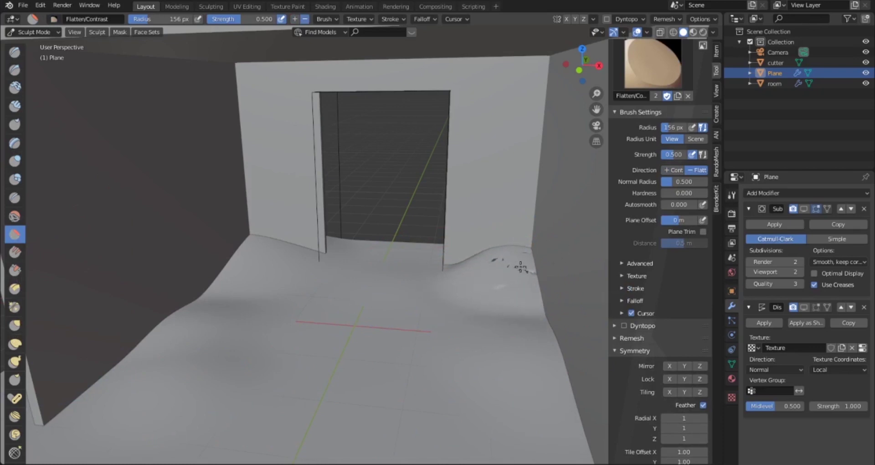
{"action": "left_click", "coordinate": [15, 216]}
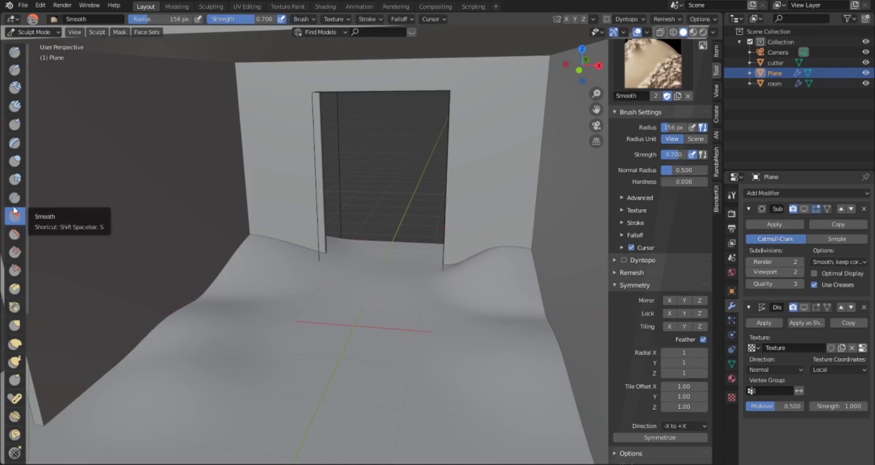
Step: Build up soft mounds along both side walls and in the back-left corner with the Inflate/Deflate brush, and return to Object Mode
{"action": "left_click", "coordinate": [15, 161]}
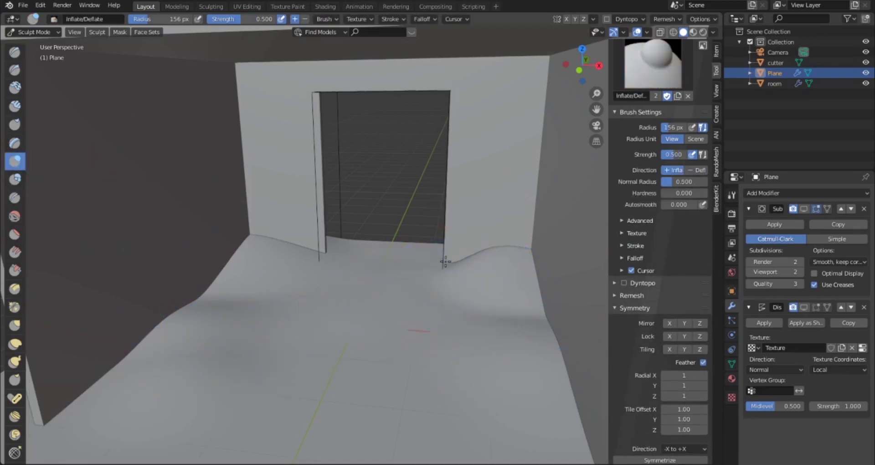
{"action": "middle_click_drag", "start_coordinate": [447, 293], "coordinate": [475, 267], "text": "shift"}
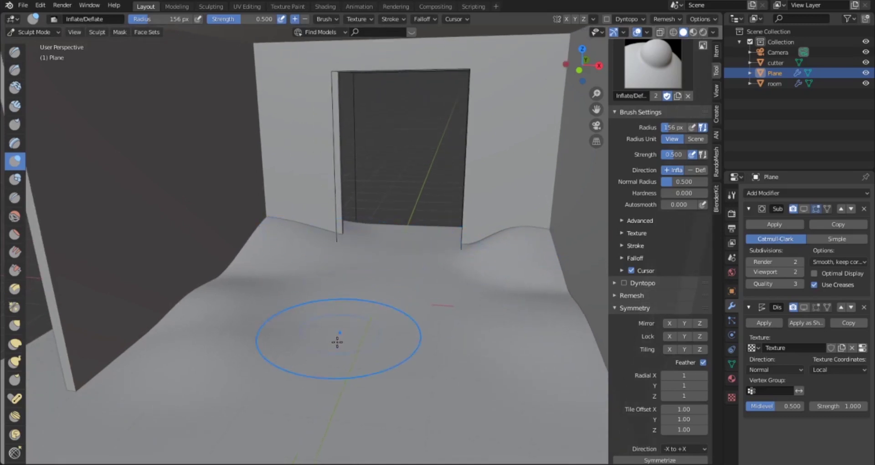
{"action": "middle_click_drag", "start_coordinate": [335, 342], "coordinate": [348, 319], "text": "shift"}
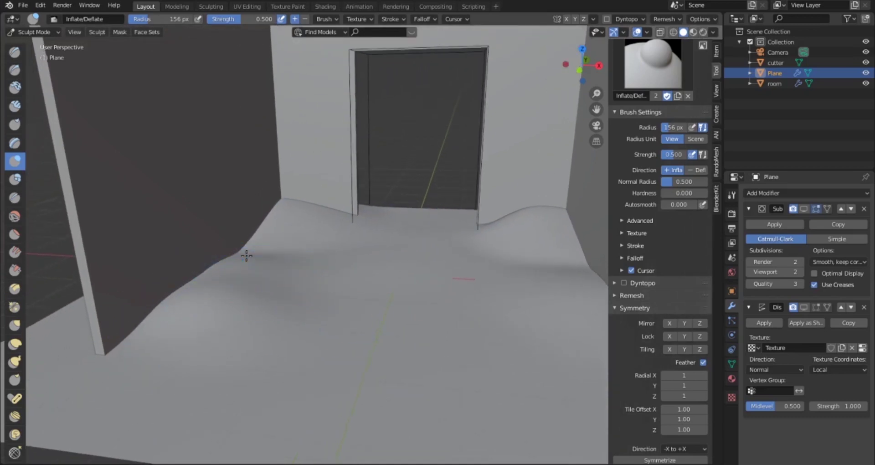
{"action": "middle_click_drag", "start_coordinate": [501, 364], "coordinate": [406, 318], "text": "shift"}
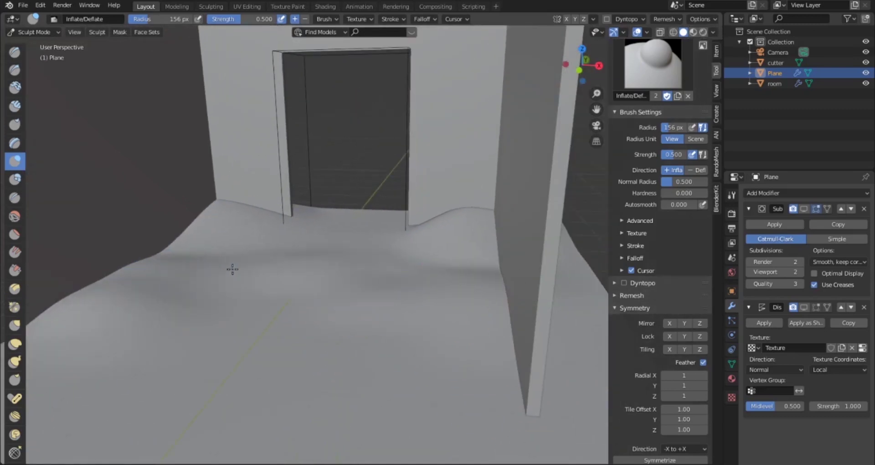
{"action": "middle_click_drag", "start_coordinate": [455, 347], "coordinate": [471, 344]}
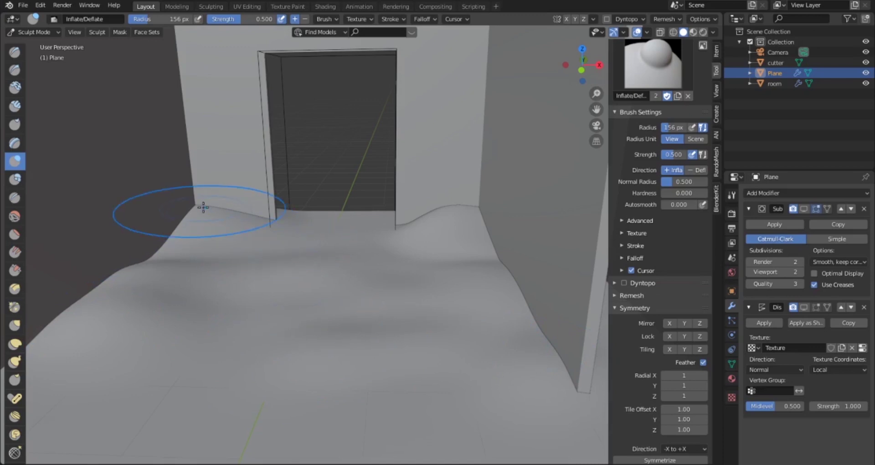
{"action": "mouse_move", "coordinate": [209, 234]}
{"action": "left_mouse_down"}
{"action": "mouse_move", "coordinate": [215, 228]}
{"action": "mouse_move", "coordinate": [211, 234]}
{"action": "left_mouse_up"}
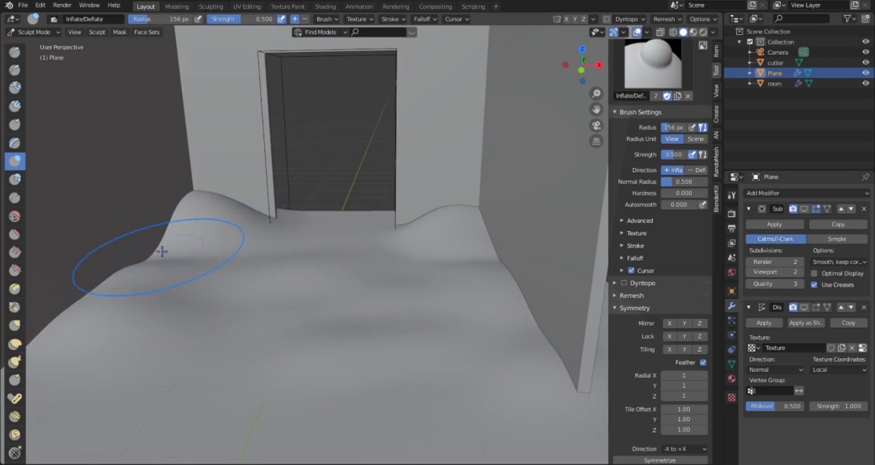
{"action": "mouse_move", "coordinate": [180, 282]}
{"action": "left_mouse_down"}
{"action": "mouse_move", "coordinate": [146, 290]}
{"action": "mouse_move", "coordinate": [157, 278]}
{"action": "left_mouse_up"}
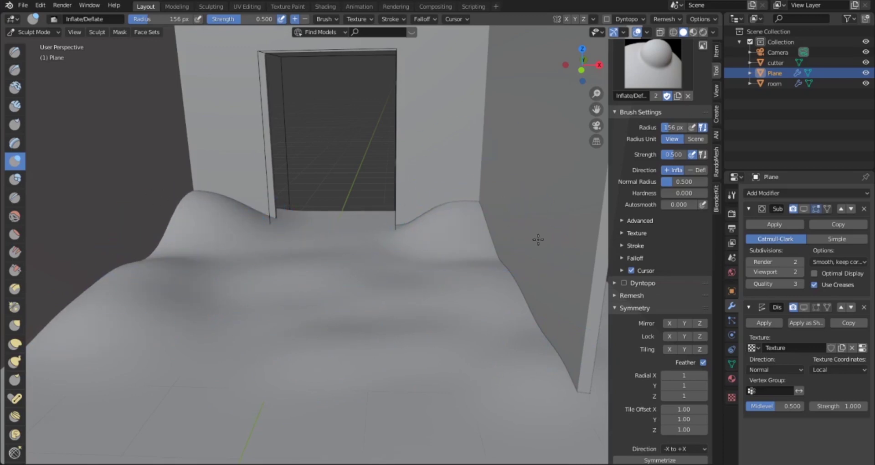
{"action": "scroll", "coordinate": [490, 276], "scroll_direction": "down", "scroll_amount": 6}
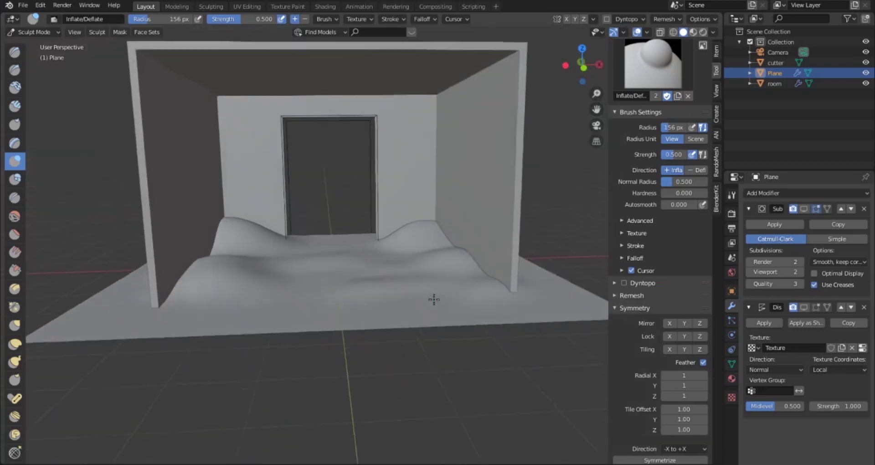
{"action": "left_click", "coordinate": [35, 32]}
{"action": "left_click", "coordinate": [30, 37]}
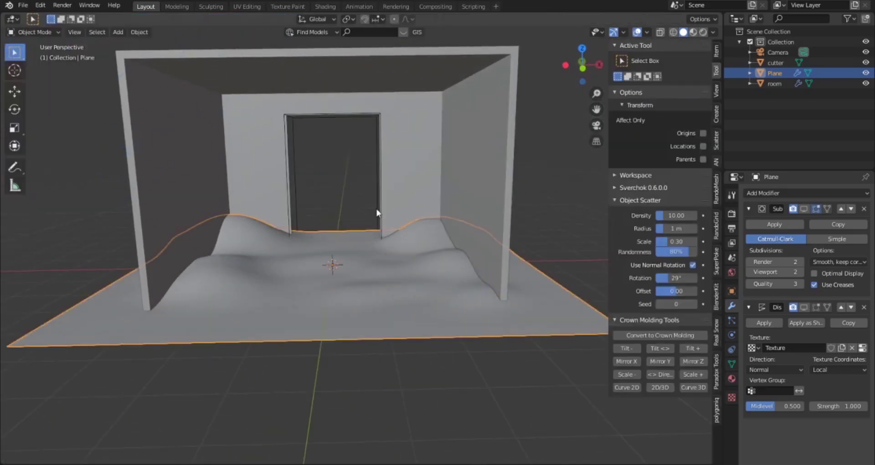
Step: Select the camera and split the 3D viewport into two side-by-side views, with one looking through the camera
{"action": "scroll", "coordinate": [442, 360], "scroll_direction": "down", "scroll_amount": 4}
{"action": "left_click", "coordinate": [564, 130]}
{"action": "left_click", "coordinate": [568, 133]}
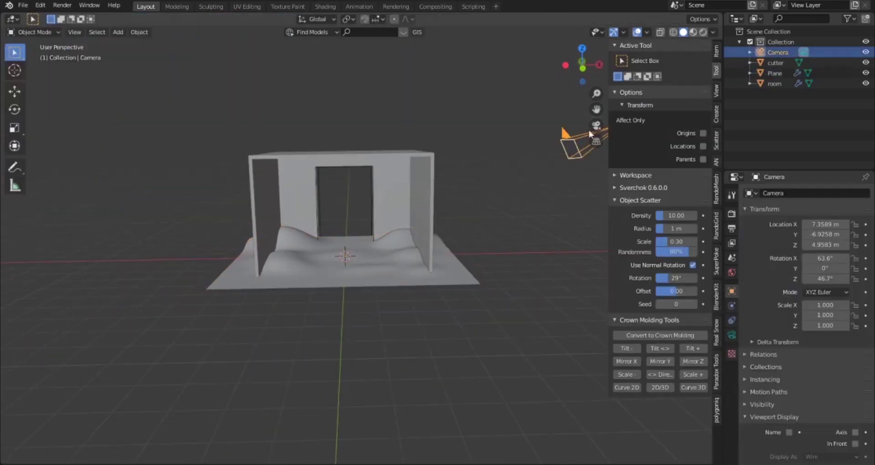
{"action": "left_click_drag", "start_coordinate": [719, 15], "coordinate": [462, 183]}
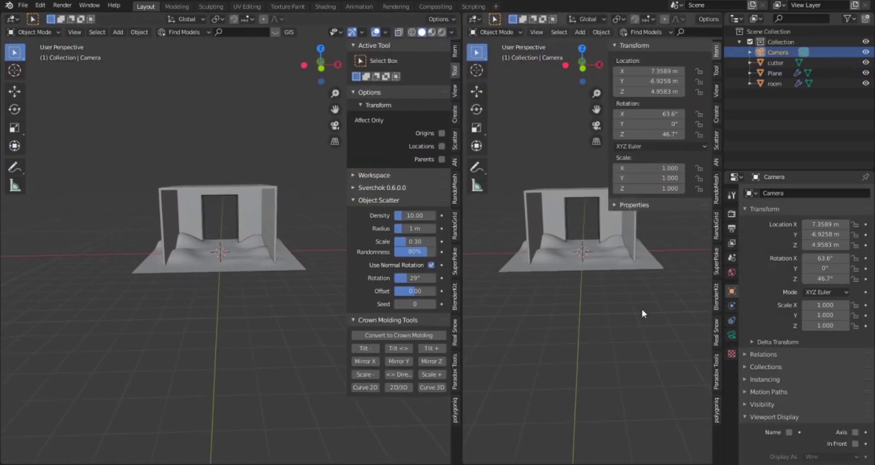
{"action": "scroll", "coordinate": [652, 336], "scroll_direction": "up", "scroll_amount": 6}
{"action": "key", "text": "KP_0"}
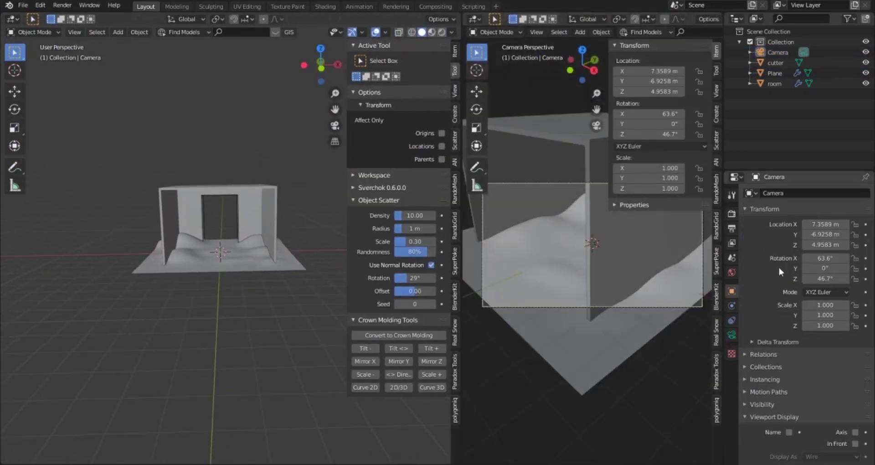
Step: Set the render resolution to 1200 px by 1500 px
{"action": "left_click", "coordinate": [732, 228]}
{"action": "double_click", "coordinate": [834, 206]}
{"action": "type", "text": "120"}
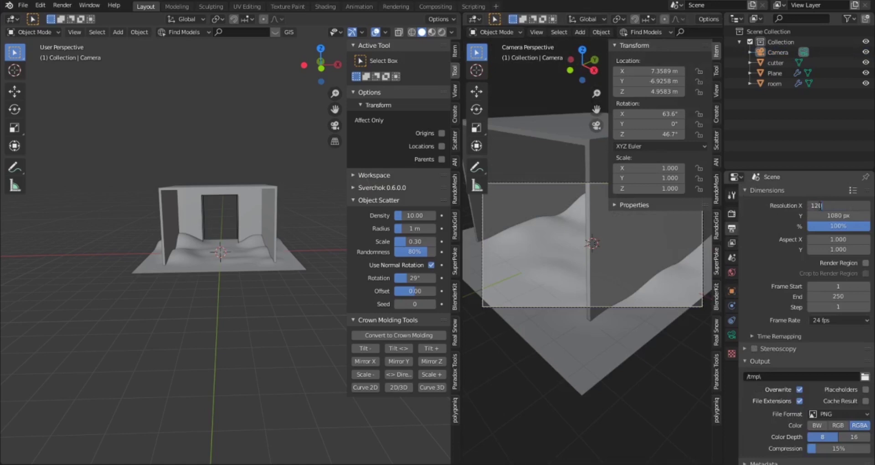
{"action": "type", "text": "0"}
{"action": "key", "text": "Return"}
{"action": "double_click", "coordinate": [830, 214]}
{"action": "type", "text": "150"}
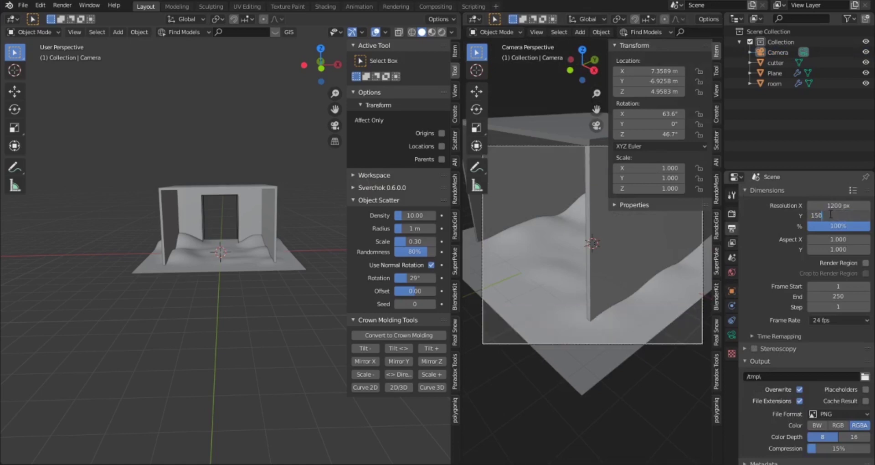
{"action": "type", "text": "0"}
{"action": "key", "text": "Return"}
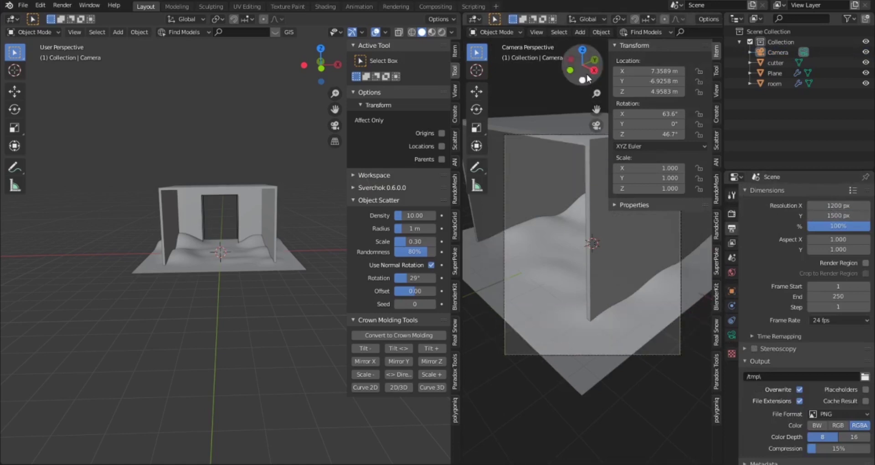
Step: Set the camera's X and Y location to 0 m and its Z rotation to 0°
{"action": "double_click", "coordinate": [661, 81]}
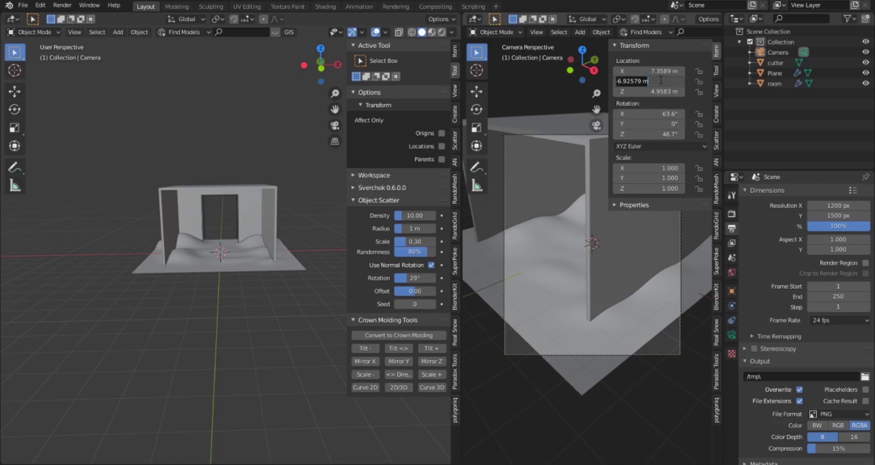
{"action": "key", "text": "Return"}
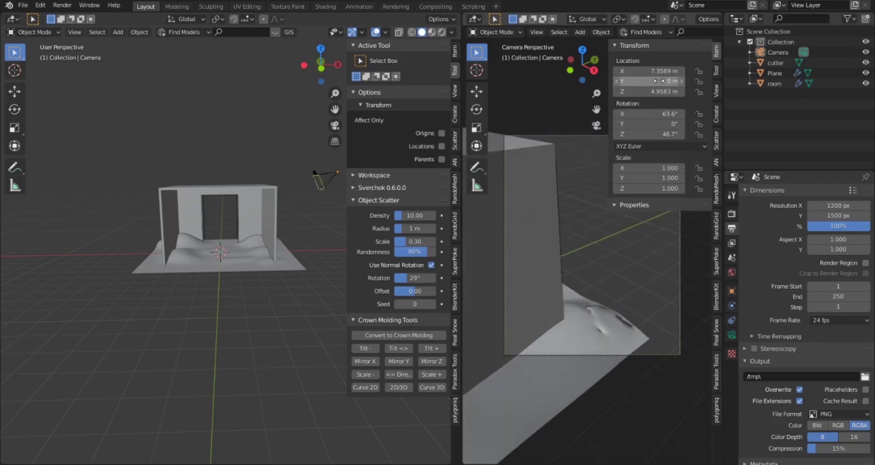
{"action": "double_click", "coordinate": [656, 71]}
{"action": "type", "text": "0"}
{"action": "key", "text": "Return"}
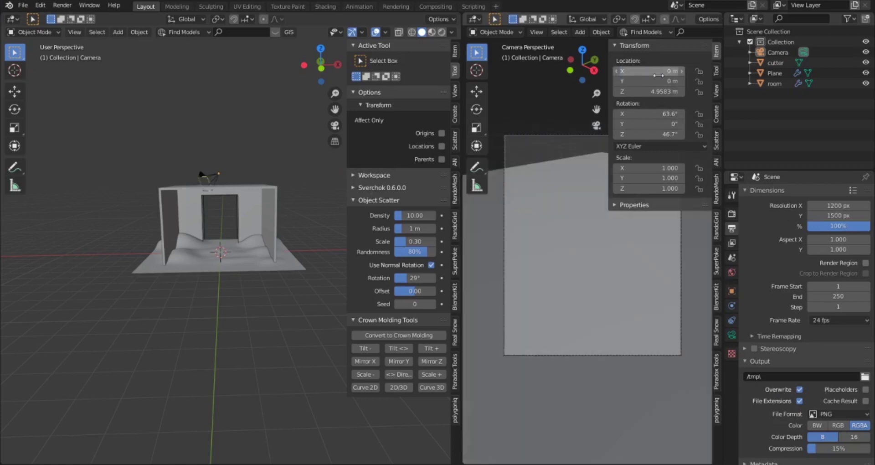
{"action": "double_click", "coordinate": [655, 135]}
{"action": "type", "text": "0"}
{"action": "key", "text": "Return"}
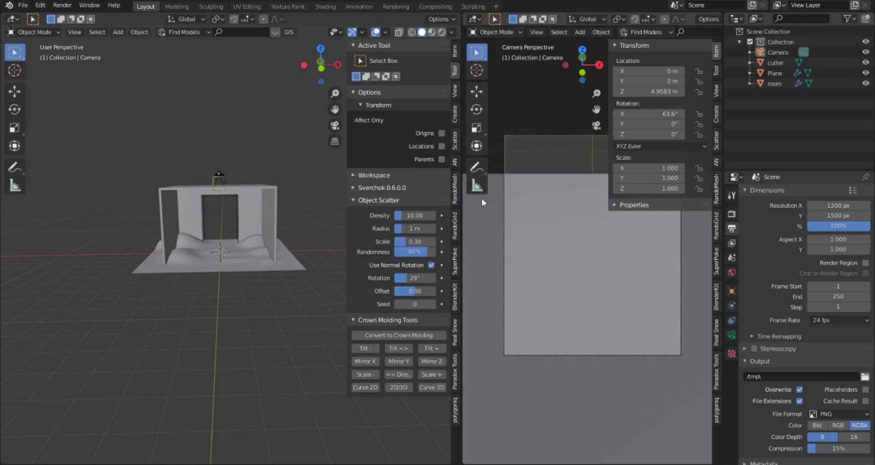
Step: Set the camera's X rotation to 90° and lower it about 3.2 m along Z to sit inside the room
{"action": "double_click", "coordinate": [659, 114]}
{"action": "type", "text": "90"}
{"action": "key", "text": "Return"}
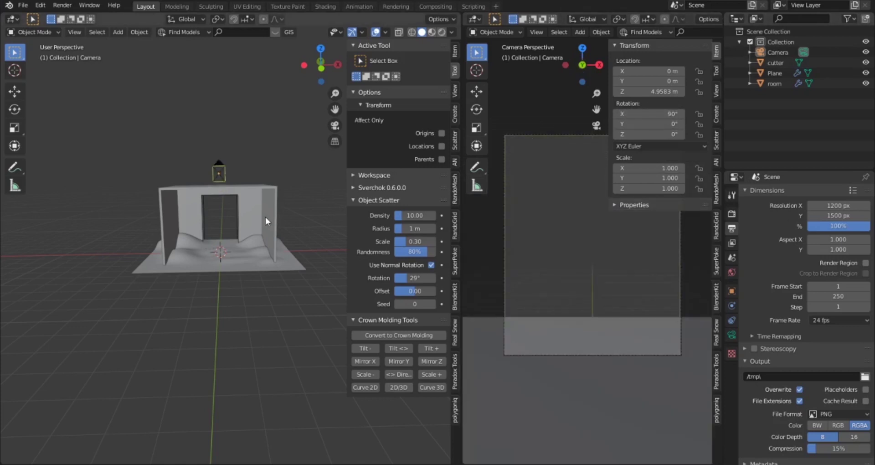
{"action": "key", "text": "z"}
{"action": "key", "text": "Escape"}
{"action": "left_click", "coordinate": [226, 166]}
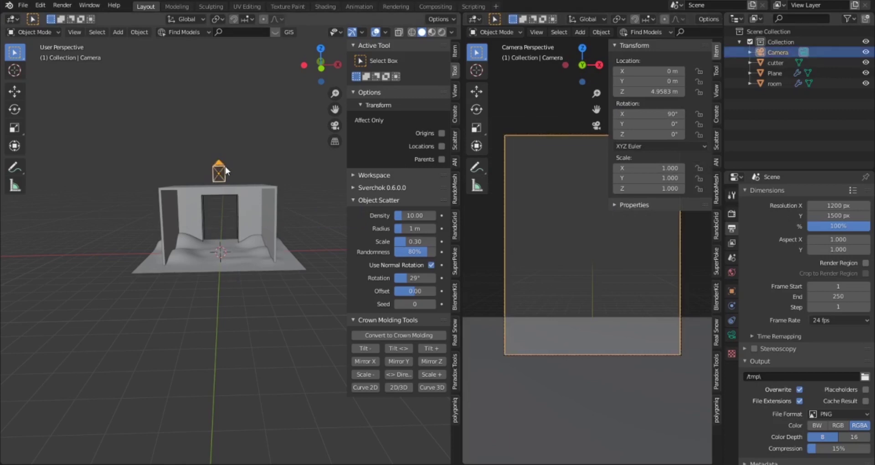
{"action": "left_click", "coordinate": [223, 212]}
Step: Move the camera back along the negative Y axis by about 5.22 m so it faces the doorway
{"action": "middle_click_drag", "start_coordinate": [223, 213], "coordinate": [195, 263]}
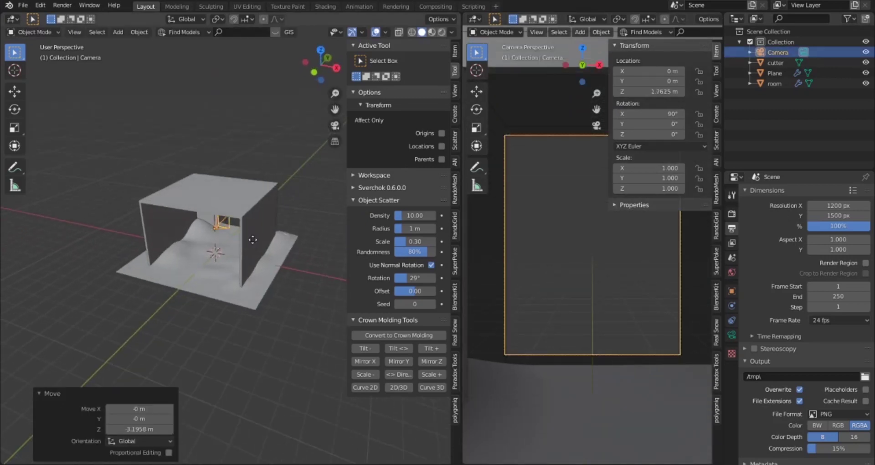
{"action": "key", "text": "g"}
{"action": "key", "text": "y"}
{"action": "left_click", "coordinate": [220, 296]}
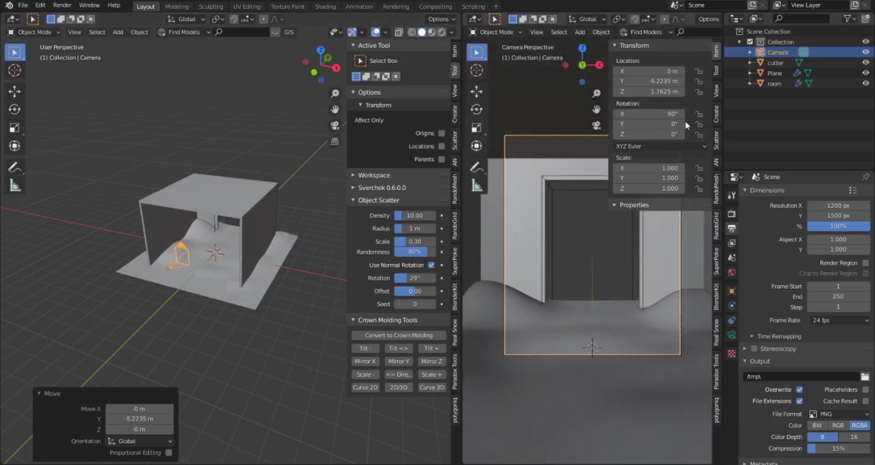
Step: Hide the camera view's sidebar and reduce the camera's focal length to 28 mm
{"action": "left_click_drag", "start_coordinate": [608, 154], "coordinate": [720, 154]}
{"action": "left_click", "coordinate": [731, 335]}
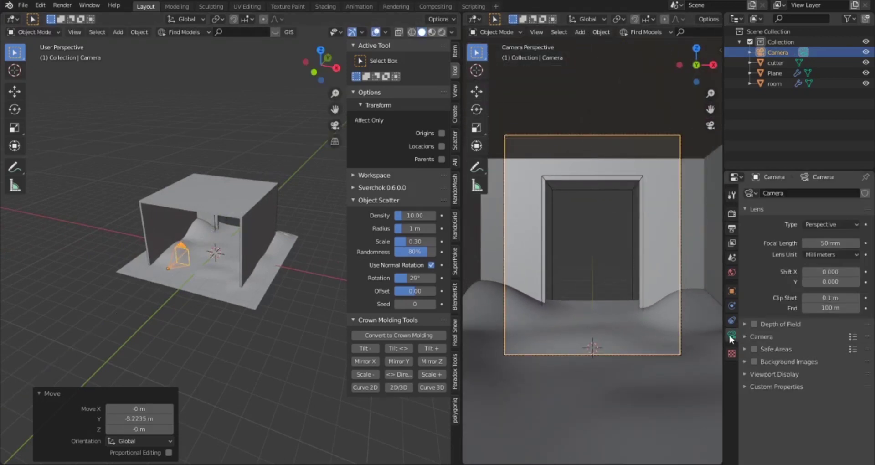
{"action": "left_click_drag", "start_coordinate": [831, 243], "coordinate": [703, 370]}
Step: Turn on the Center and Thirds composition guides in the camera's viewport display settings
{"action": "left_click", "coordinate": [770, 373]}
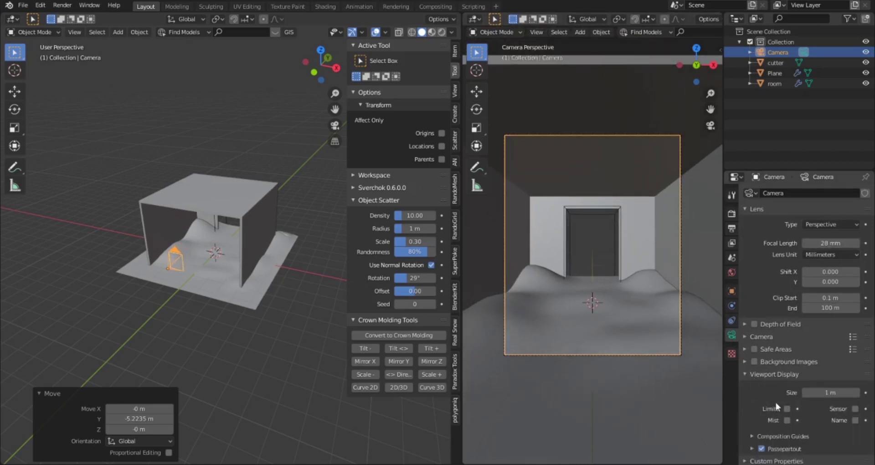
{"action": "left_click", "coordinate": [778, 438]}
{"action": "left_click", "coordinate": [855, 451]}
{"action": "left_click", "coordinate": [855, 464]}
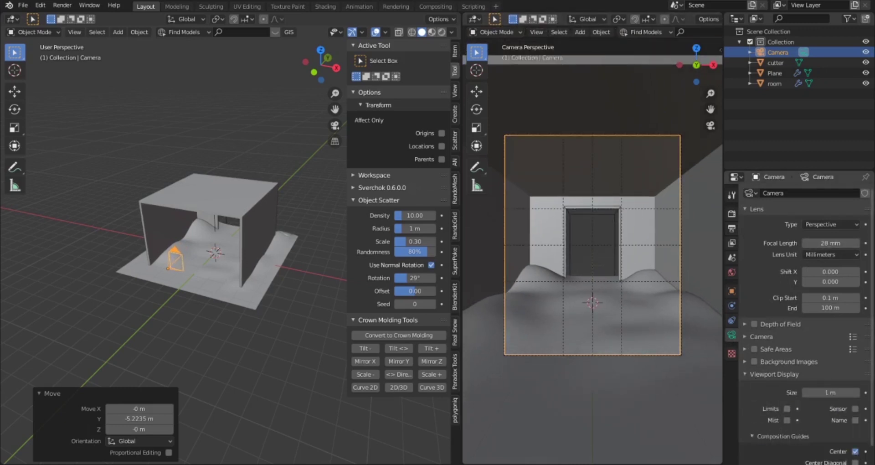
{"action": "scroll", "coordinate": [812, 410], "scroll_direction": "down", "scroll_amount": 3}
Step: Raise the camera about 0.17 m along Z
{"action": "middle_click_drag", "start_coordinate": [294, 311], "coordinate": [255, 277]}
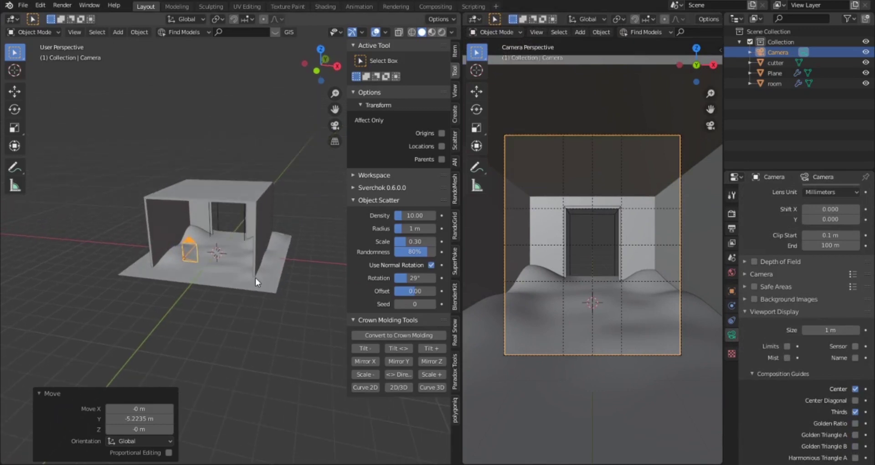
{"action": "key", "text": "g"}
{"action": "key", "text": "z"}
{"action": "left_click", "coordinate": [245, 276]}
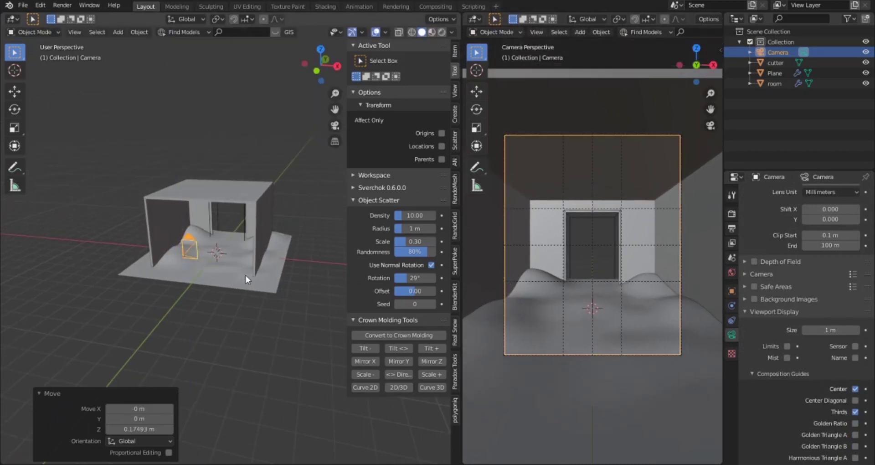
Step: Increase the camera's focal length to 38 mm
{"action": "scroll", "coordinate": [825, 221], "scroll_direction": "up", "scroll_amount": 2}
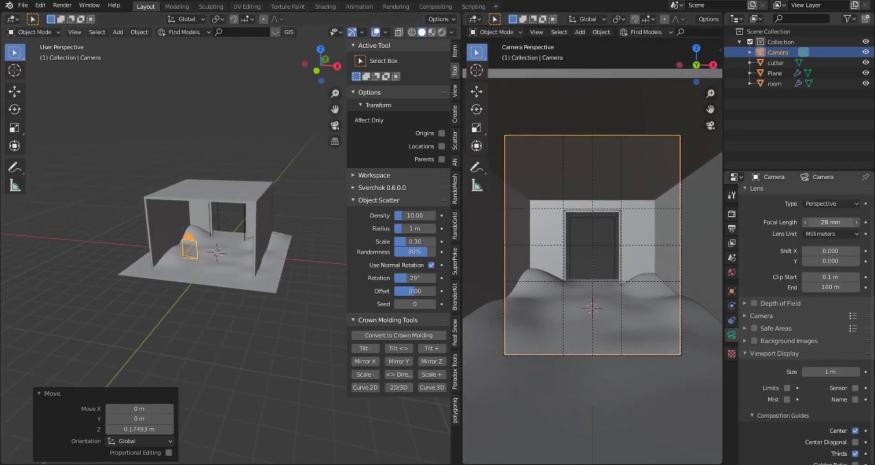
{"action": "left_click_drag", "start_coordinate": [830, 222], "coordinate": [854, 223]}
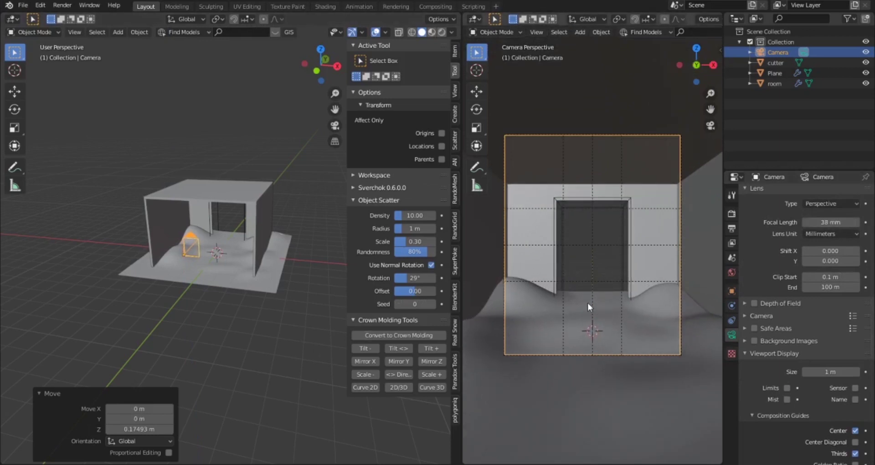
{"action": "scroll", "coordinate": [638, 341], "scroll_direction": "up", "scroll_amount": 2}
{"action": "scroll", "coordinate": [639, 342], "scroll_direction": "down", "scroll_amount": 1}
{"action": "middle_click_drag", "start_coordinate": [644, 347], "coordinate": [647, 365], "text": "shift"}
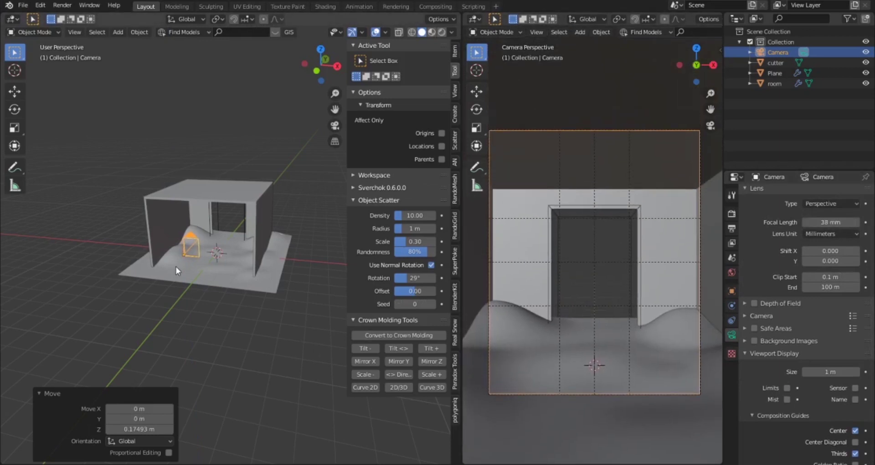
Step: Lower the camera about 0.55 m along Z and move it back about 0.38 m along negative Y
{"action": "middle_click_drag", "start_coordinate": [222, 273], "coordinate": [232, 248]}
{"action": "key", "text": "g"}
{"action": "key", "text": "z"}
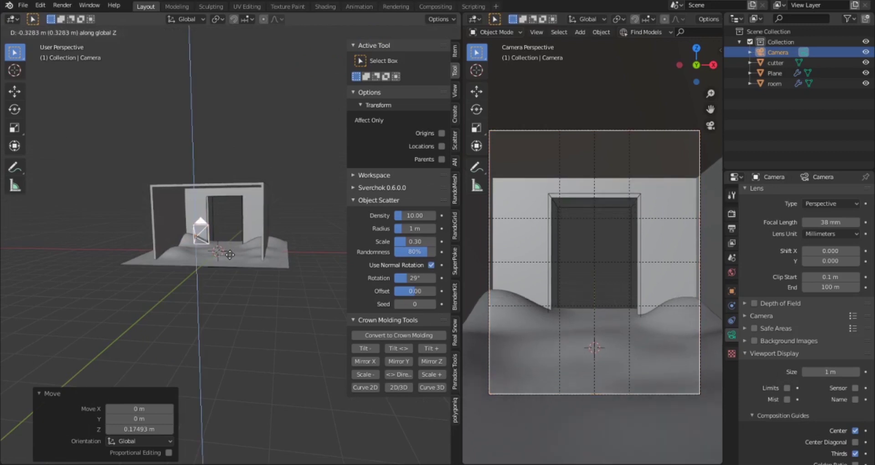
{"action": "left_click", "coordinate": [228, 259]}
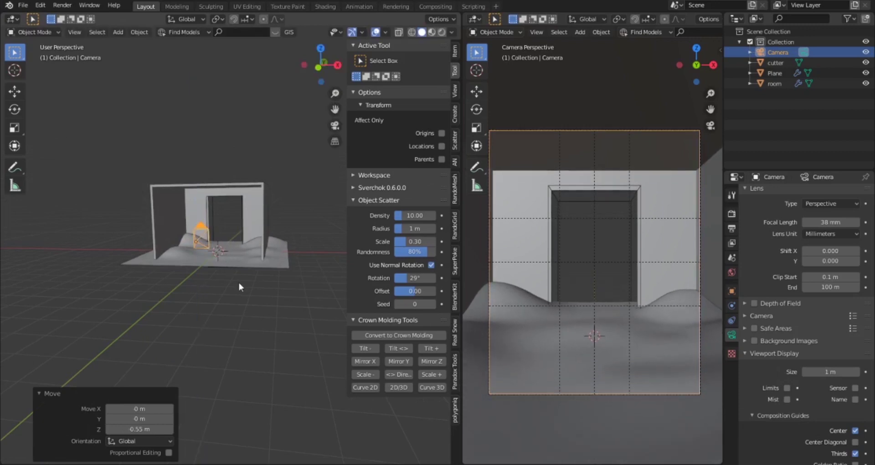
{"action": "key", "text": "g"}
{"action": "key", "text": "y"}
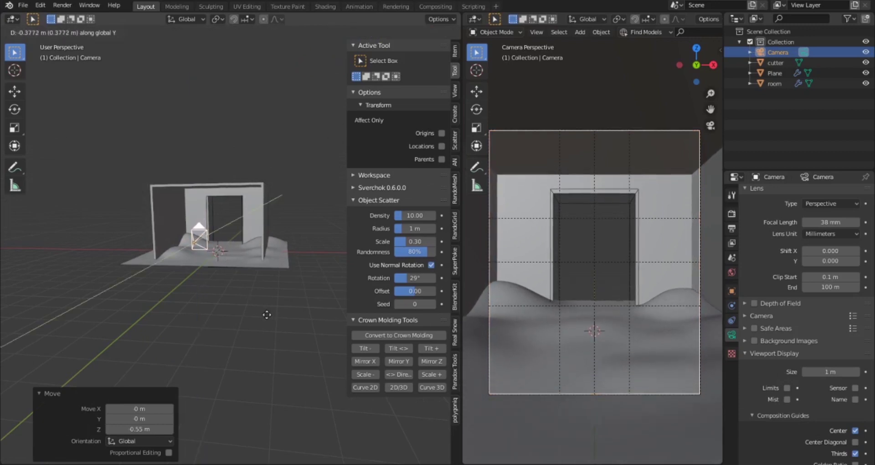
{"action": "left_click", "coordinate": [267, 314]}
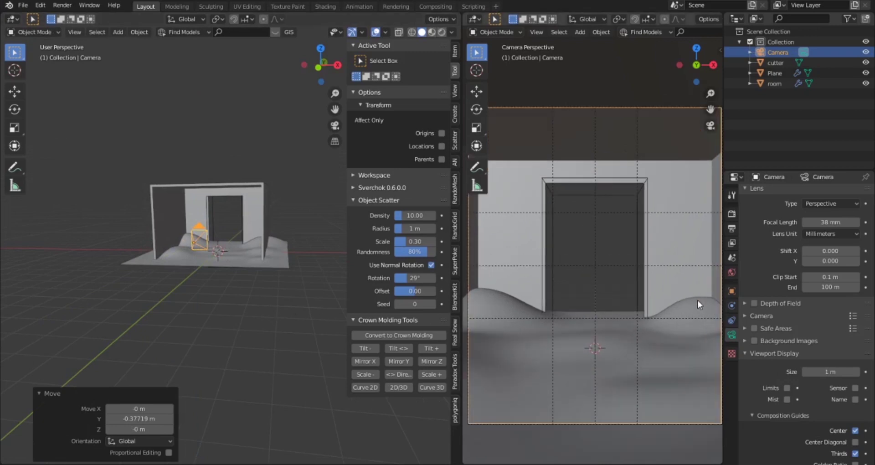
Step: Shorten the 3D viewports to reveal the timeline, and deselect the camera
{"action": "left_click_drag", "start_coordinate": [568, 462], "coordinate": [561, 381]}
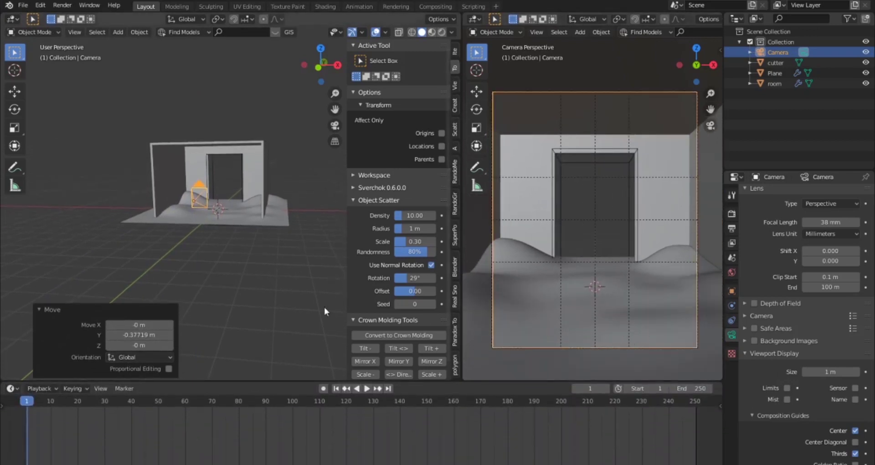
{"action": "left_click", "coordinate": [206, 255]}
{"action": "scroll", "coordinate": [201, 258], "scroll_direction": "up", "scroll_amount": 4}
{"action": "middle_click_drag", "start_coordinate": [196, 260], "coordinate": [230, 258]}
{"action": "scroll", "coordinate": [250, 299], "scroll_direction": "up", "scroll_amount": 2}
{"action": "scroll", "coordinate": [256, 275], "scroll_direction": "down", "scroll_amount": 1}
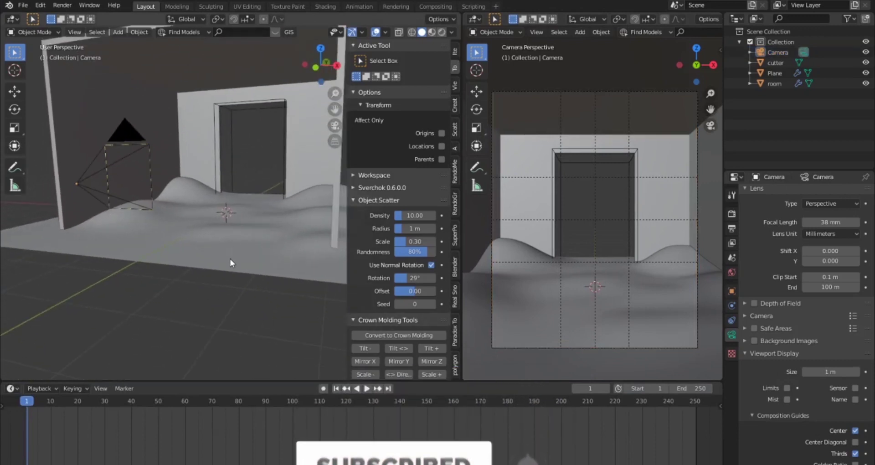
Step: Select the ground plane and turn on viewport display for its Displace and Subdivision modifiers
{"action": "left_click", "coordinate": [230, 258]}
{"action": "left_click_drag", "start_coordinate": [724, 298], "coordinate": [727, 300]}
{"action": "left_click", "coordinate": [733, 306]}
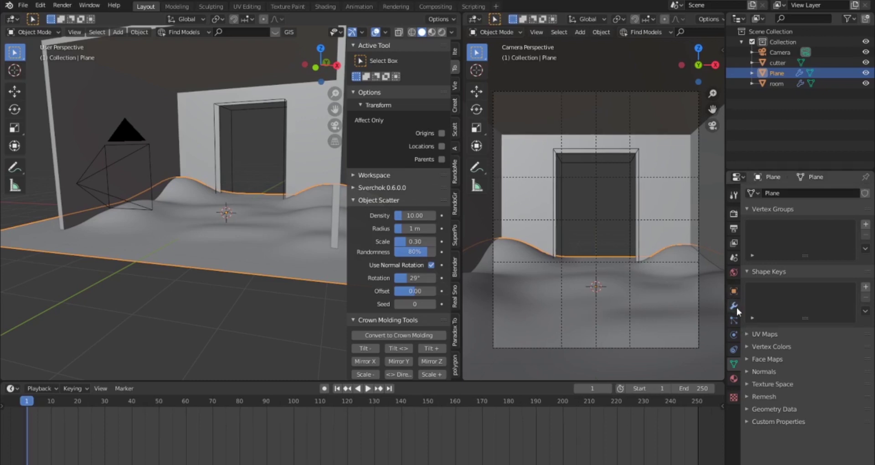
{"action": "left_click", "coordinate": [806, 307]}
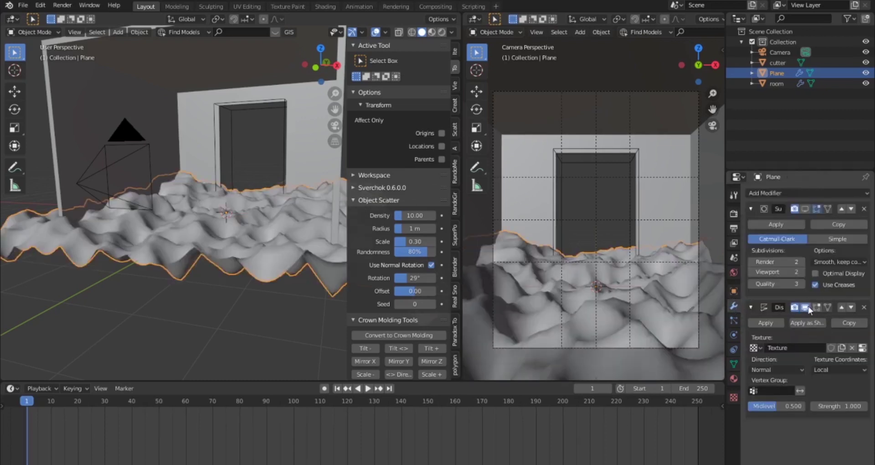
{"action": "left_click", "coordinate": [806, 209]}
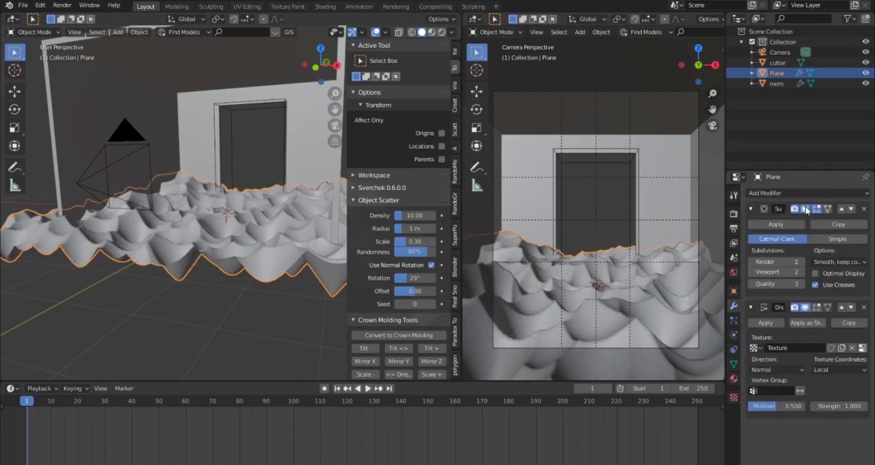
Step: Set the size of the Voronoi texture that displaces the ground to 1.1
{"action": "left_click", "coordinate": [734, 398]}
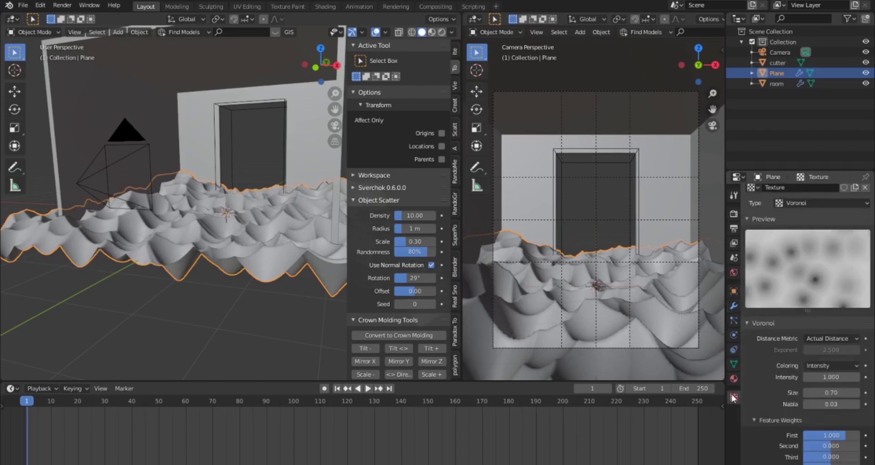
{"action": "left_click", "coordinate": [825, 392]}
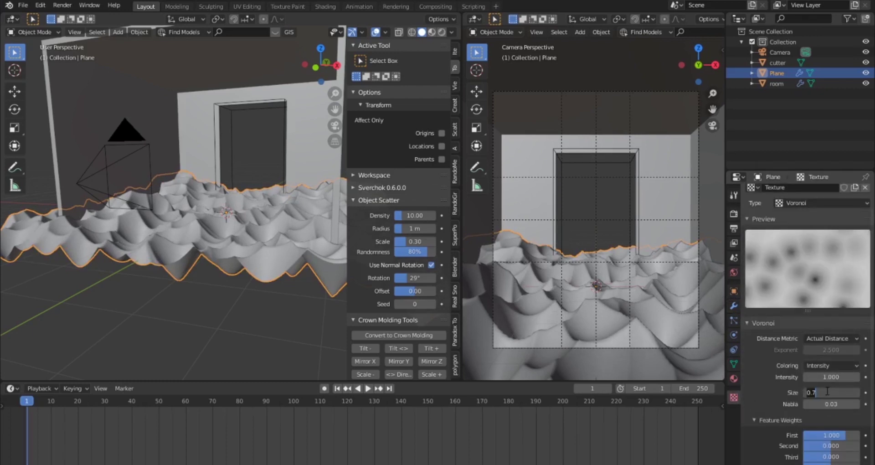
{"action": "type", "text": "1.1"}
{"action": "key", "text": "Return"}
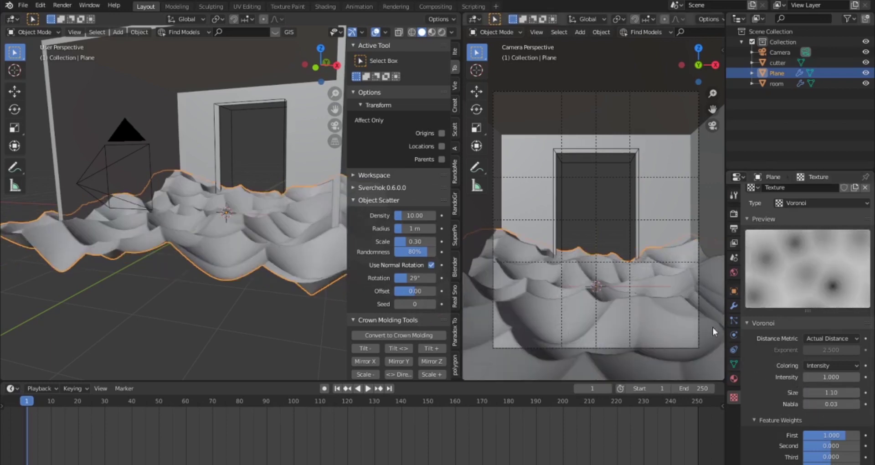
Step: Set the ground plane's Displace modifier strength to 0.4
{"action": "left_click", "coordinate": [737, 302]}
{"action": "left_click", "coordinate": [840, 406]}
{"action": "type", "text": "1.0"}
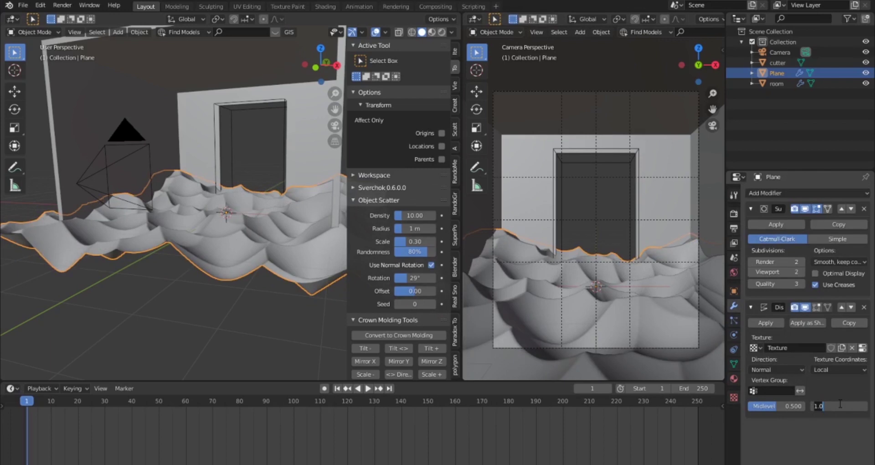
{"action": "key", "text": "BackSpace"}
{"action": "key", "text": "BackSpace"}
{"action": "key", "text": "BackSpace"}
{"action": "type", "text": "0.4"}
{"action": "key", "text": "Return"}
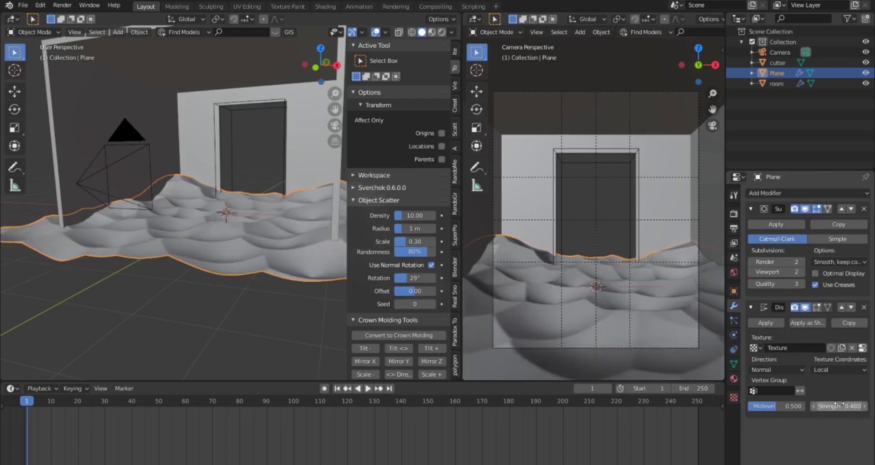
Step: Reduce the Displace strength to 0.25 and inspect the ground's surface with the plane deselected
{"action": "left_click", "coordinate": [831, 408]}
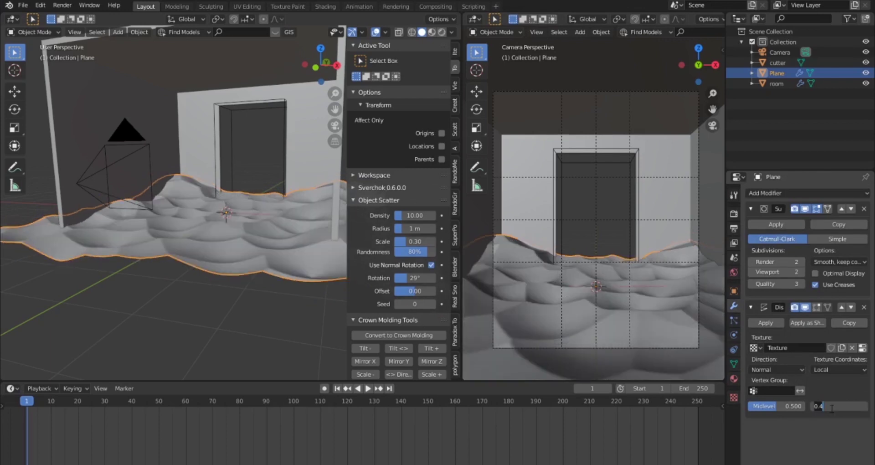
{"action": "type", "text": "0.25"}
{"action": "key", "text": "Return"}
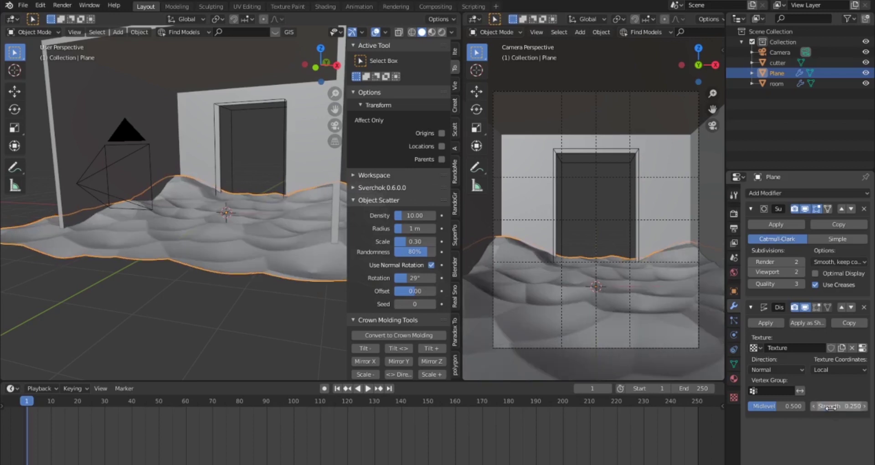
{"action": "left_click", "coordinate": [248, 327]}
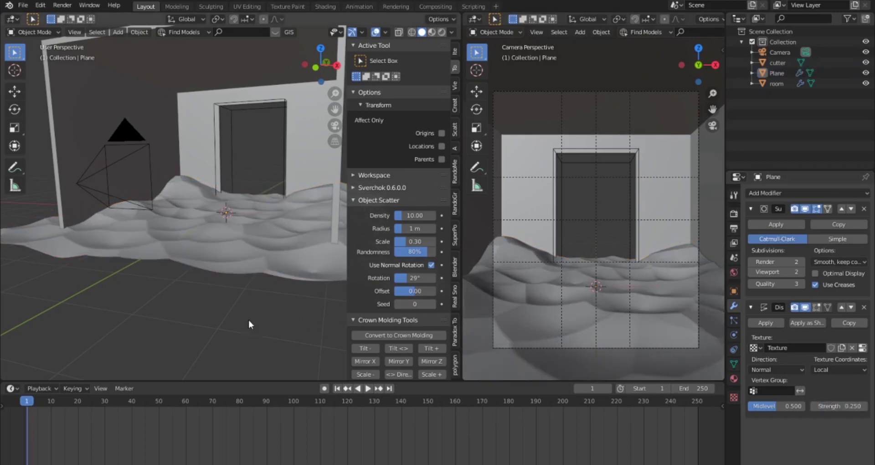
{"action": "middle_click_drag", "start_coordinate": [249, 320], "coordinate": [258, 272]}
{"action": "left_click", "coordinate": [258, 272]}
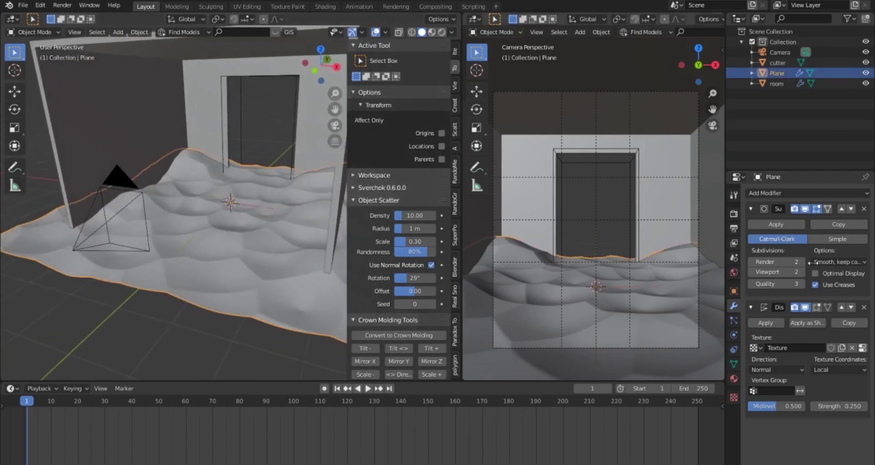
Step: Set the ground plane's Displace modifier strength to 0.15
{"action": "left_click", "coordinate": [843, 406]}
{"action": "type", "text": ".1"}
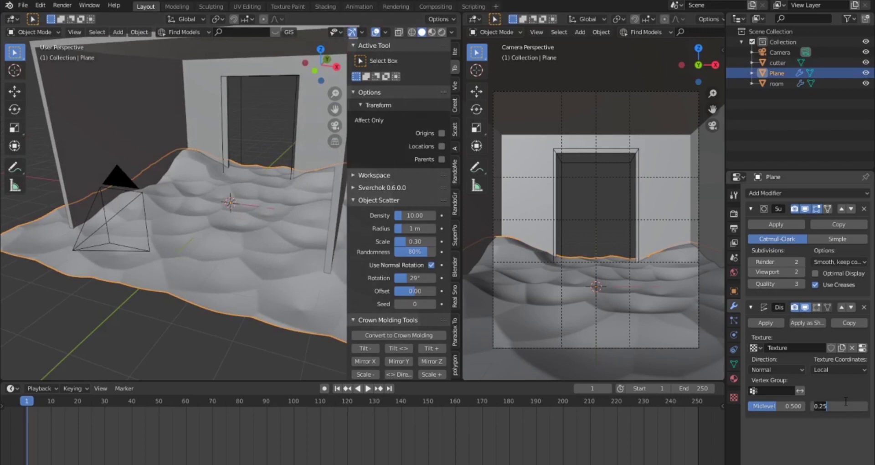
{"action": "type", "text": "5"}
{"action": "key", "text": "Return"}
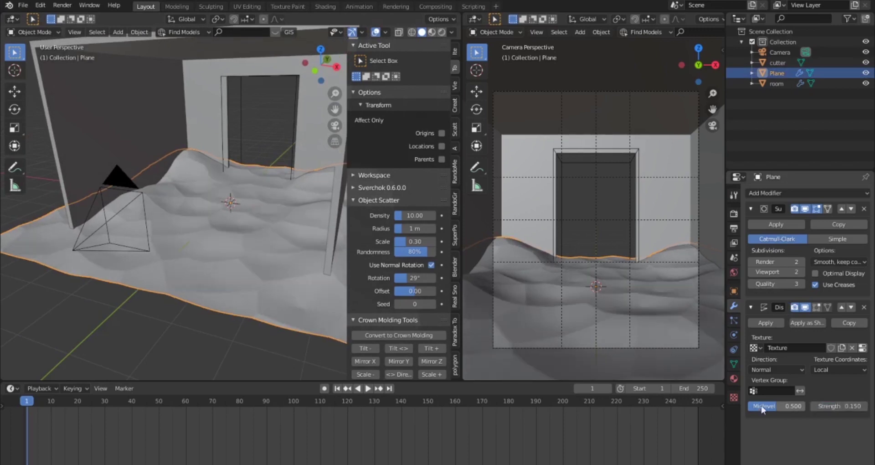
Step: Unwrap the ground plane's entire mesh in Edit Mode and return to Object Mode
{"action": "middle_click_drag", "start_coordinate": [255, 307], "coordinate": [258, 284]}
{"action": "key", "text": "Tab"}
{"action": "key", "text": "a"}
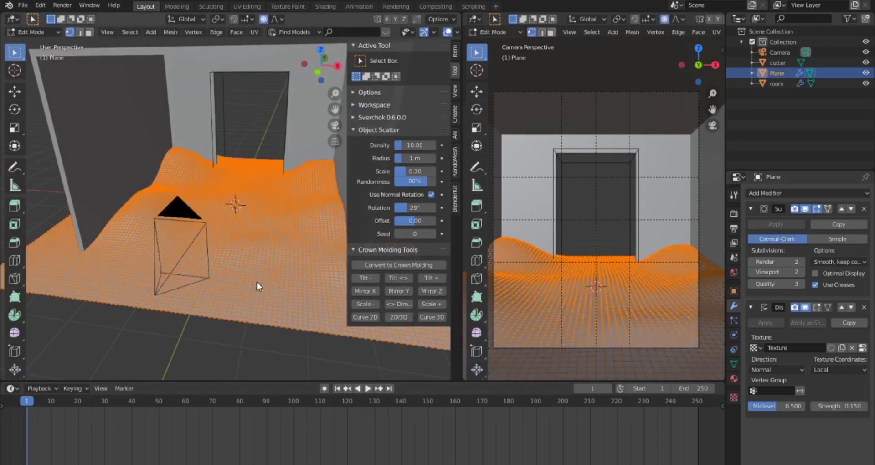
{"action": "key", "text": "u"}
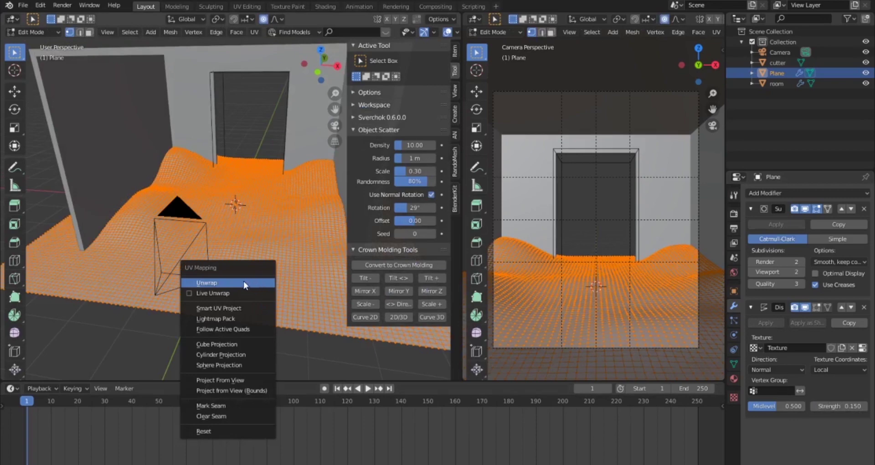
{"action": "left_click", "coordinate": [255, 283]}
{"action": "key", "text": "Tab"}
{"action": "middle_click_drag", "start_coordinate": [307, 300], "coordinate": [294, 299]}
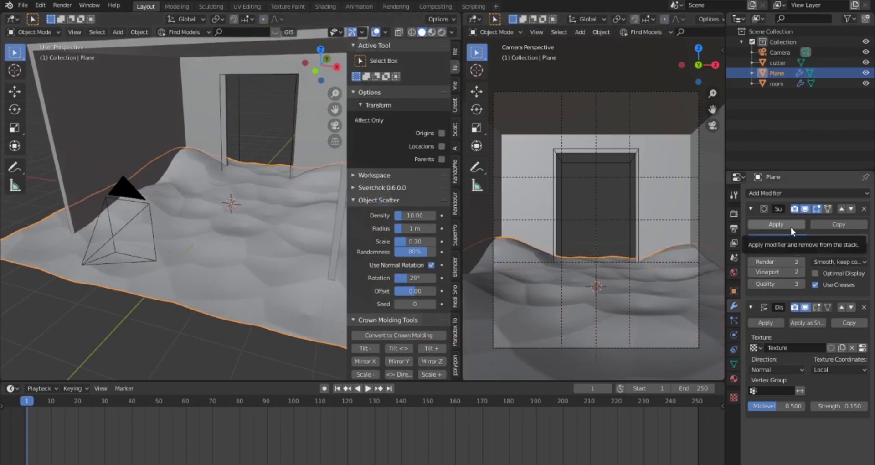
Step: Apply the ground plane's Subdivision and Displace modifiers and add another Displace modifier with a new texture
{"action": "left_click", "coordinate": [776, 224]}
{"action": "left_click", "coordinate": [776, 225]}
{"action": "left_click", "coordinate": [780, 193]}
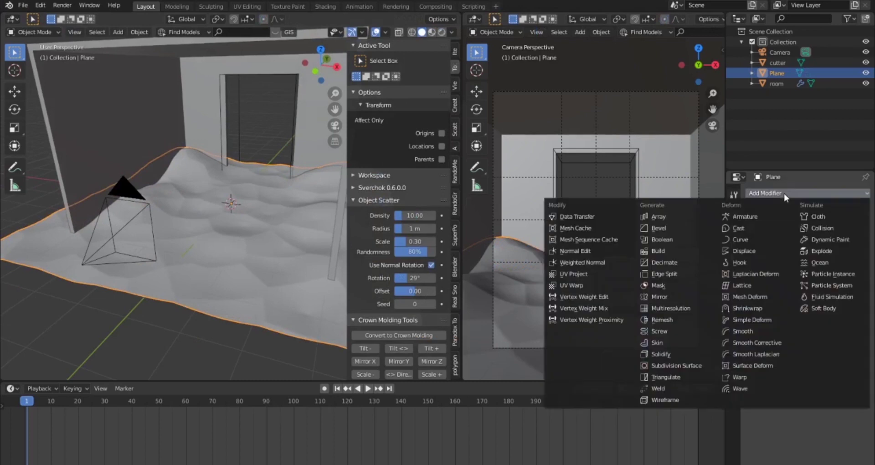
{"action": "left_click", "coordinate": [768, 251]}
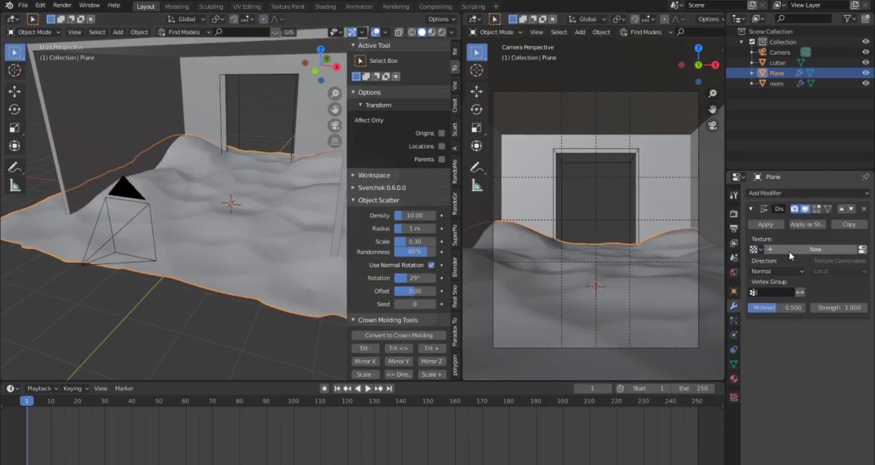
{"action": "left_click", "coordinate": [789, 250]}
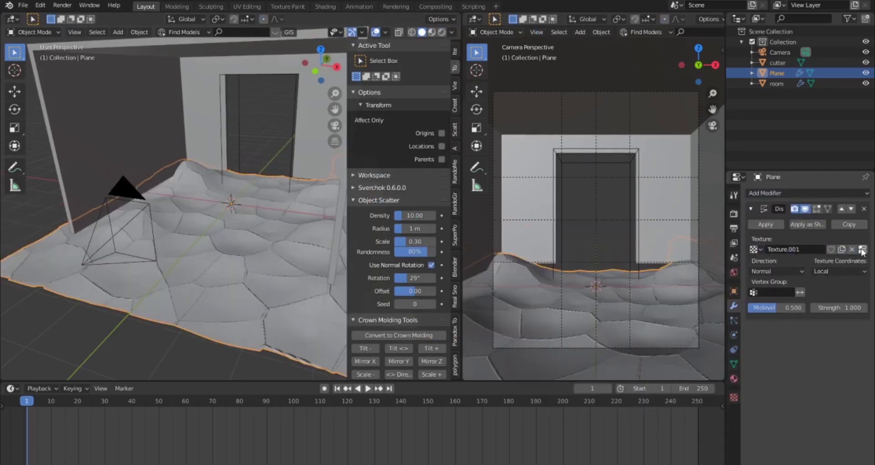
Step: Set the Displace modifier's texture coordinates to UV and load KaiMoischCom_Sand_Footprints1,5x1.5_Seamless_Height_4K.jpg as its texture image
{"action": "left_click", "coordinate": [848, 270]}
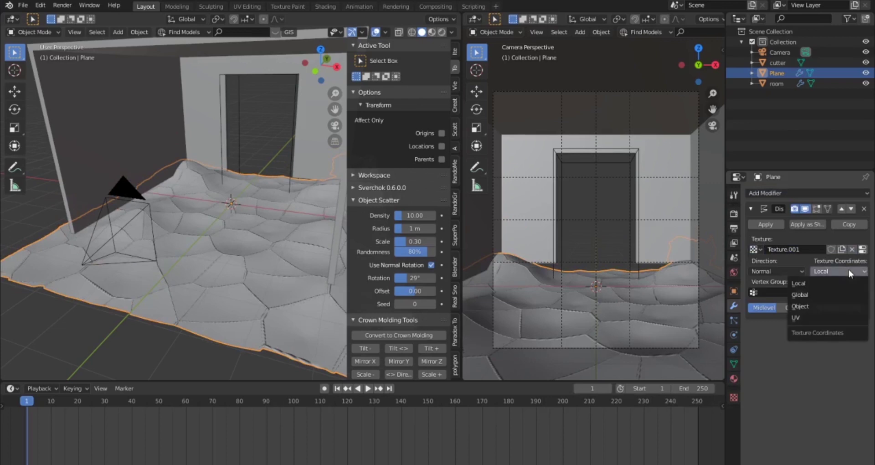
{"action": "left_click", "coordinate": [814, 319]}
{"action": "left_click", "coordinate": [862, 249]}
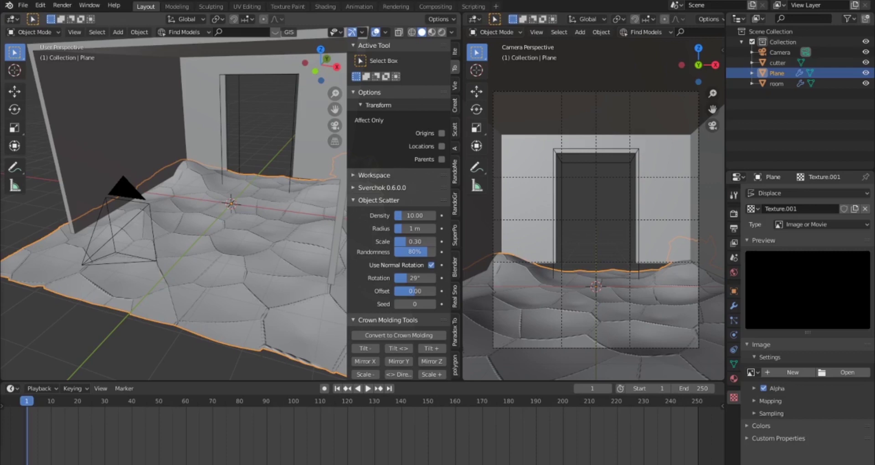
{"action": "left_click_drag", "start_coordinate": [0, 103], "coordinate": [428, 90]}
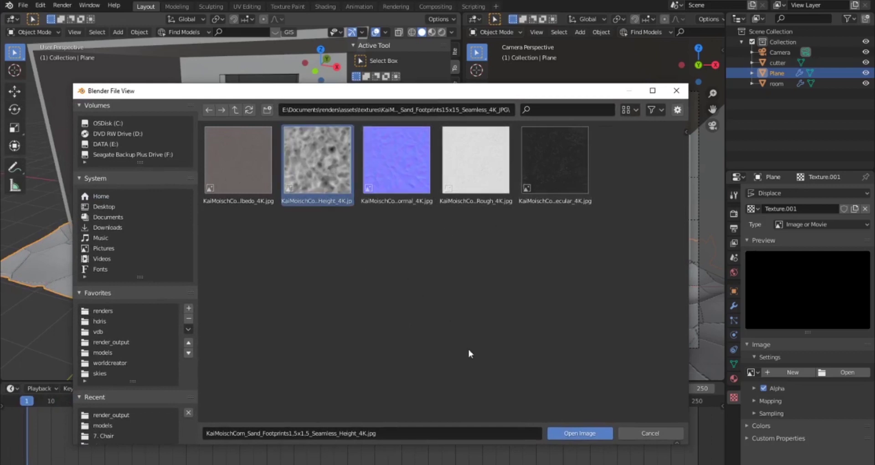
{"action": "left_click", "coordinate": [583, 434]}
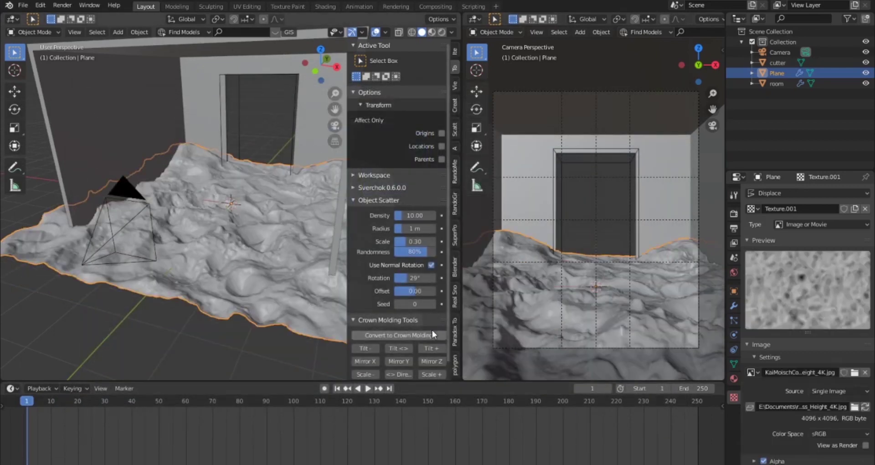
{"action": "middle_click_drag", "start_coordinate": [321, 319], "coordinate": [266, 236]}
{"action": "scroll", "coordinate": [260, 318], "scroll_direction": "up", "scroll_amount": 5}
{"action": "scroll", "coordinate": [248, 245], "scroll_direction": "down", "scroll_amount": 10}
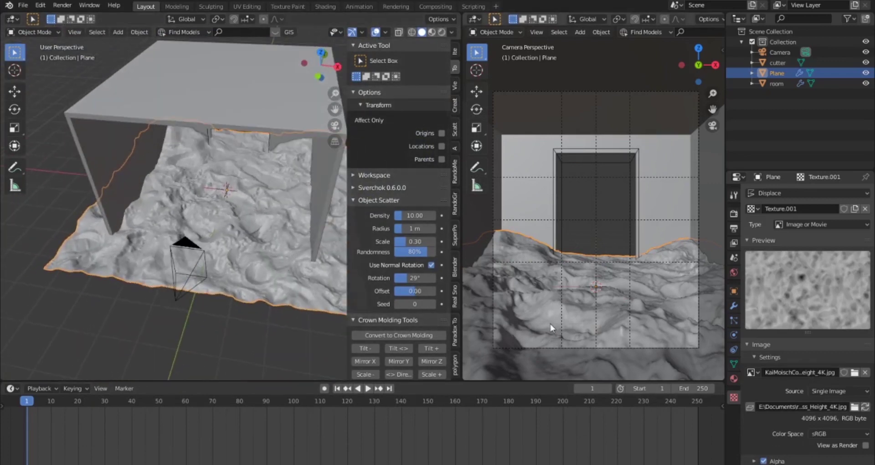
Step: Change the timeline area to the UV Editor and hide the overlays in the camera viewport
{"action": "left_click", "coordinate": [11, 389]}
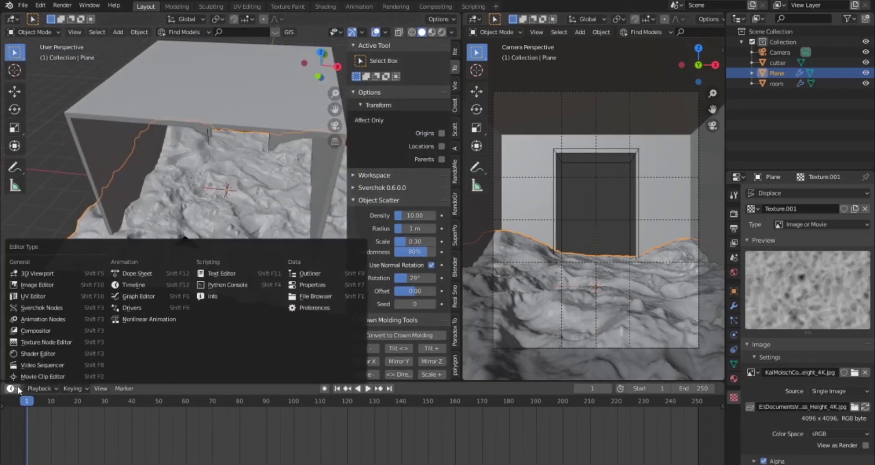
{"action": "left_click", "coordinate": [36, 298]}
{"action": "scroll", "coordinate": [218, 308], "scroll_direction": "down", "scroll_amount": 3}
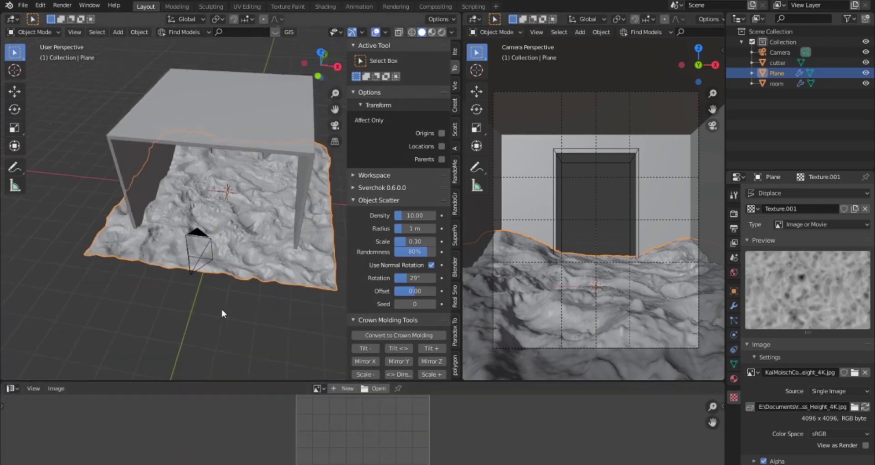
{"action": "scroll", "coordinate": [646, 30], "scroll_direction": "down", "scroll_amount": 3}
{"action": "scroll", "coordinate": [645, 30], "scroll_direction": "down", "scroll_amount": 3}
{"action": "left_click", "coordinate": [650, 32]}
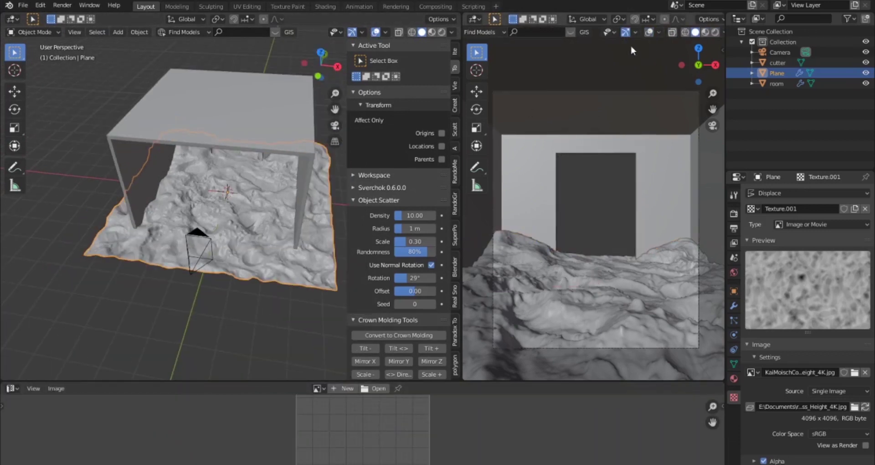
Step: In Edit Mode, display the sand height image in the UV Editor, scale the ground's UVs by 3, and return to Object Mode
{"action": "key", "text": "Tab"}
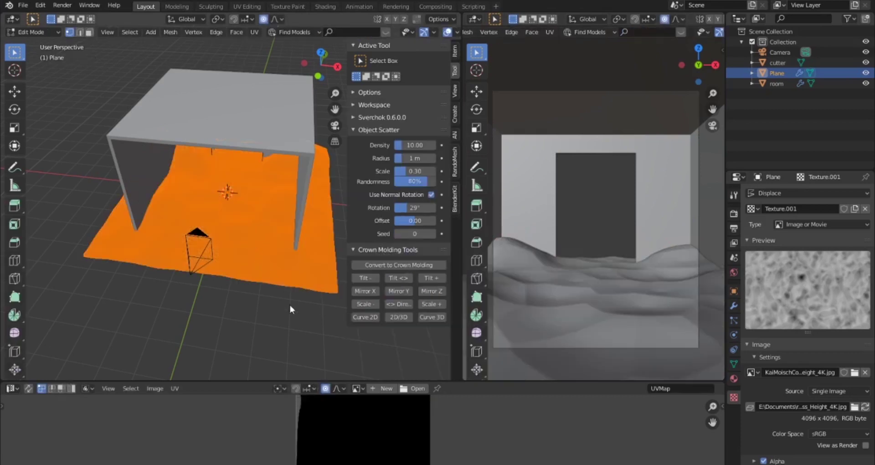
{"action": "scroll", "coordinate": [435, 431], "scroll_direction": "down", "scroll_amount": 2}
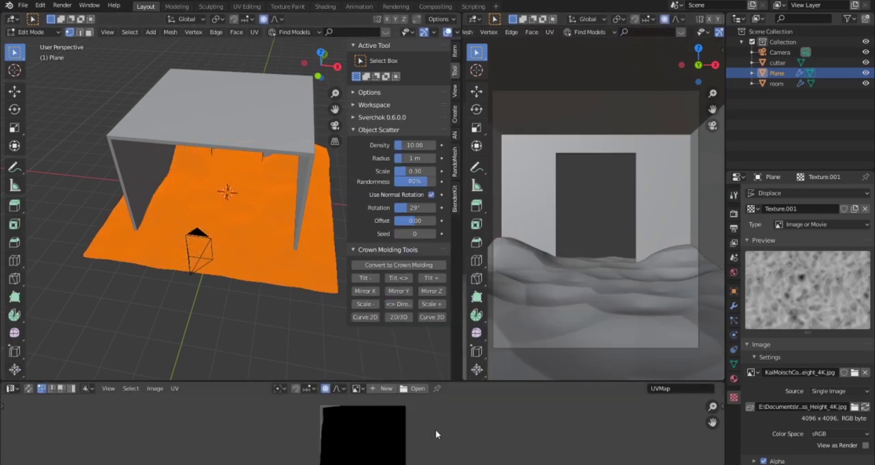
{"action": "left_click", "coordinate": [358, 389]}
{"action": "left_click", "coordinate": [391, 285]}
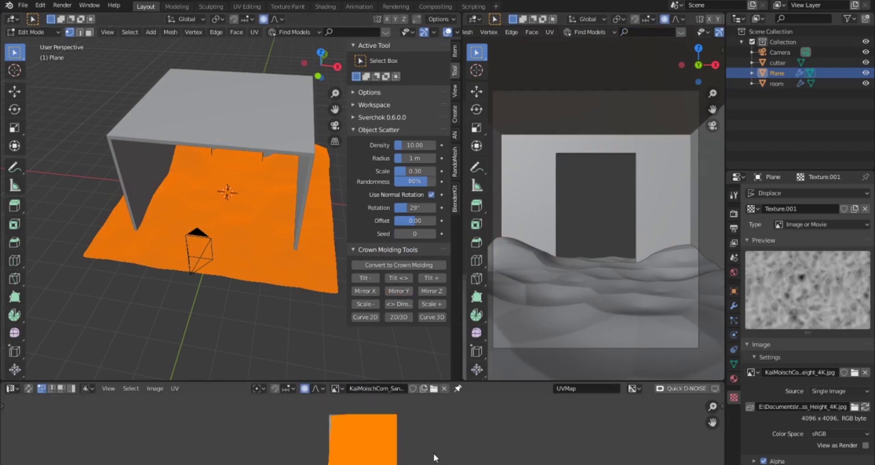
{"action": "type", "text": "s3"}
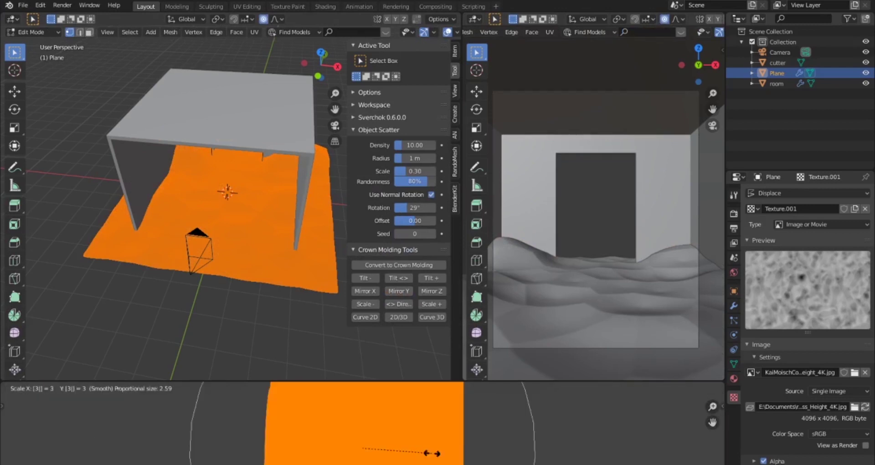
{"action": "key", "text": "Return"}
{"action": "scroll", "coordinate": [432, 457], "scroll_direction": "down", "scroll_amount": 3}
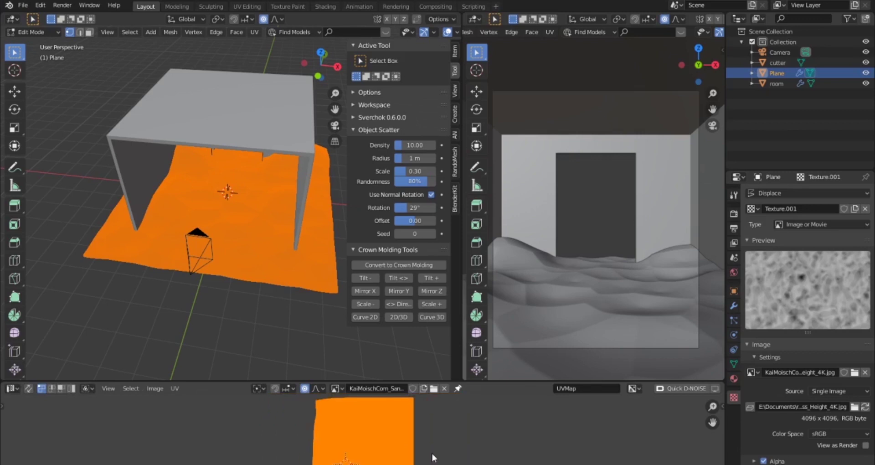
{"action": "key", "text": "Tab"}
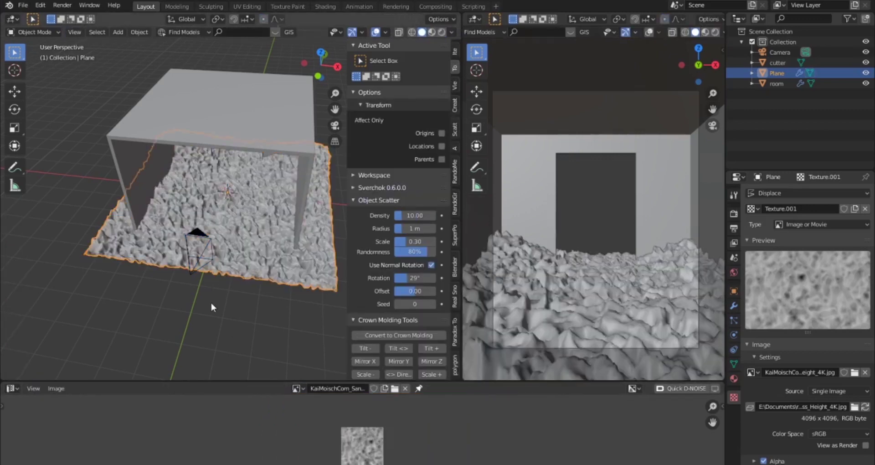
Step: Set the ground plane's Displace modifier strength to 0.2 and inspect the displaced surface up close
{"action": "middle_click_drag", "start_coordinate": [251, 285], "coordinate": [211, 270]}
{"action": "scroll", "coordinate": [235, 263], "scroll_direction": "up", "scroll_amount": 4}
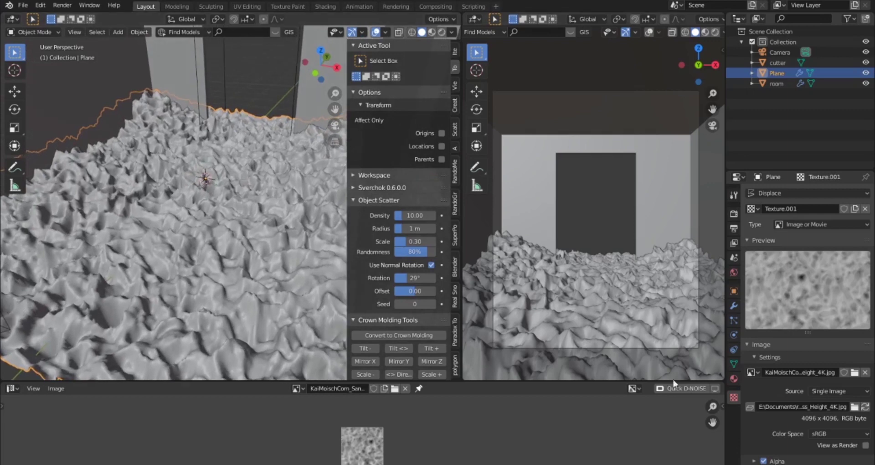
{"action": "left_click", "coordinate": [734, 306]}
{"action": "left_click", "coordinate": [837, 312]}
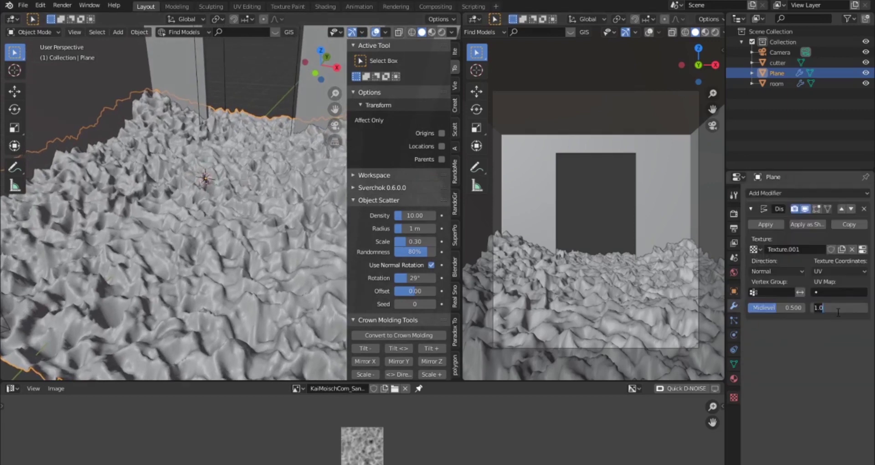
{"action": "type", "text": "0.2"}
{"action": "key", "text": "Return"}
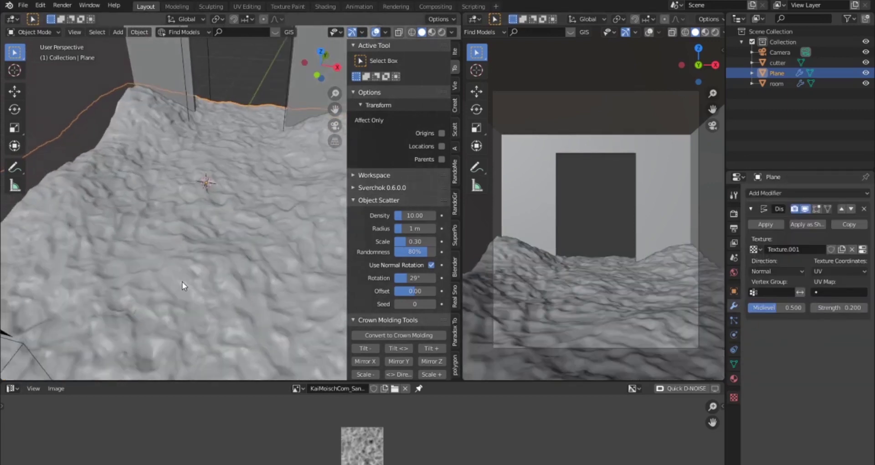
{"action": "middle_click_drag", "start_coordinate": [181, 281], "coordinate": [242, 198]}
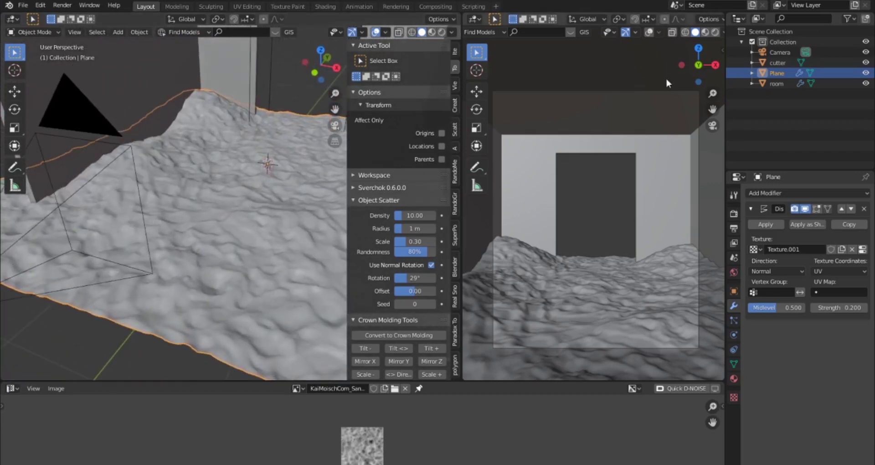
Step: Switch the camera viewport to Rendered shading and use the 468-free-hdri sky image as the world's environment texture
{"action": "left_click", "coordinate": [715, 32]}
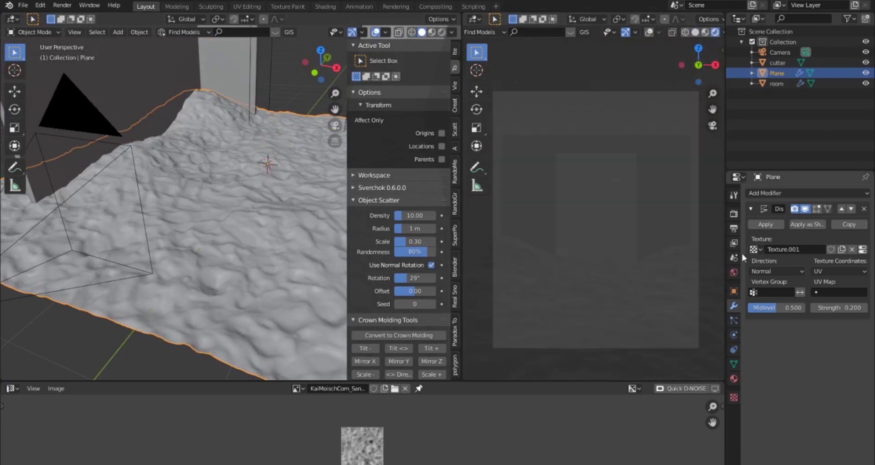
{"action": "left_click", "coordinate": [734, 272]}
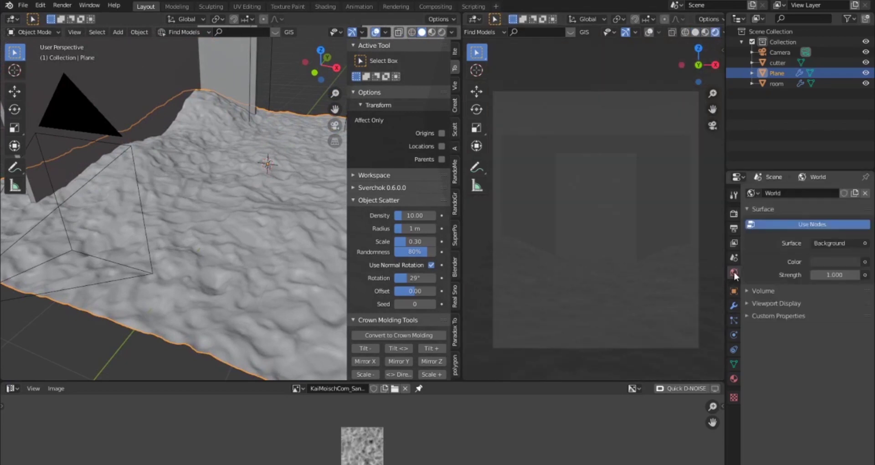
{"action": "left_click", "coordinate": [865, 262]}
{"action": "left_click", "coordinate": [685, 307]}
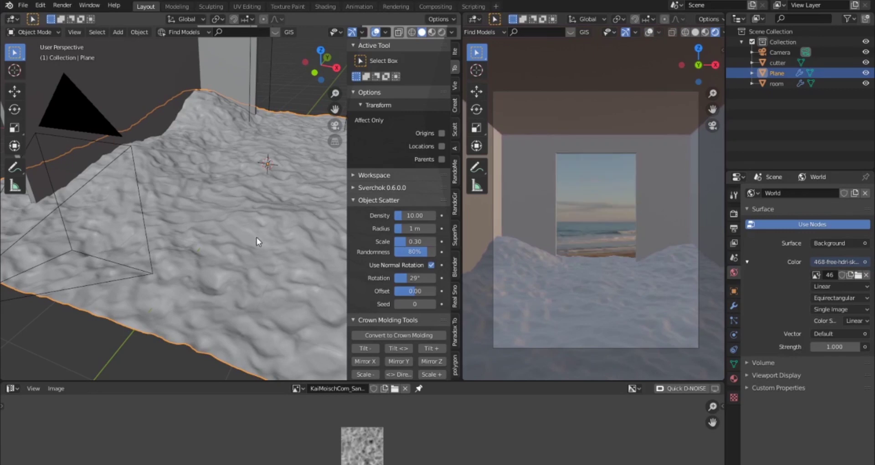
Step: Examine the rendered doorway and mounds in the camera view and the room in the 3D view with the plane deselected
{"action": "scroll", "coordinate": [652, 336], "scroll_direction": "up", "scroll_amount": 2}
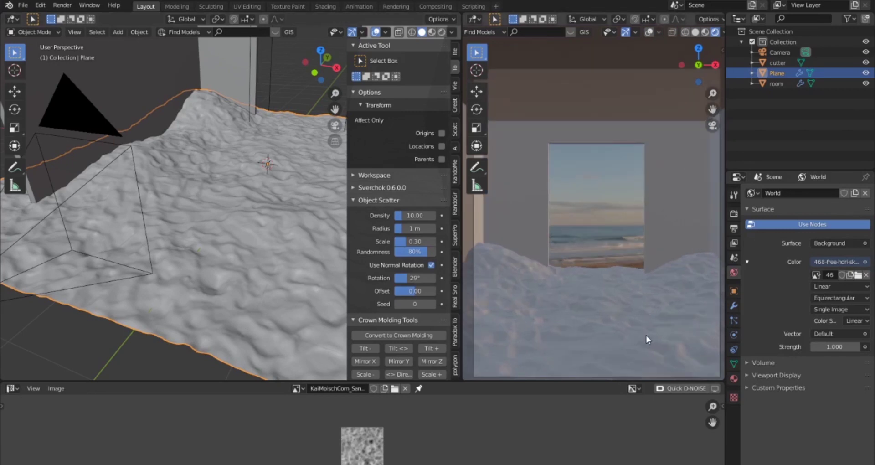
{"action": "scroll", "coordinate": [646, 335], "scroll_direction": "up", "scroll_amount": 3}
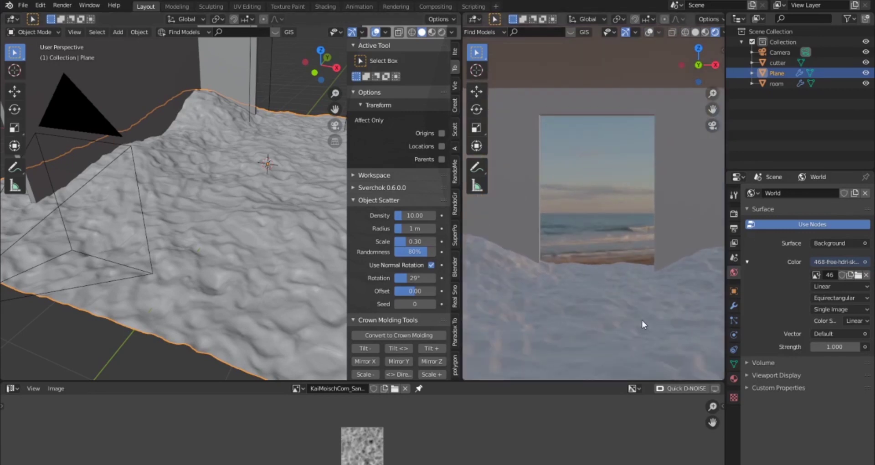
{"action": "scroll", "coordinate": [643, 319], "scroll_direction": "down", "scroll_amount": 2}
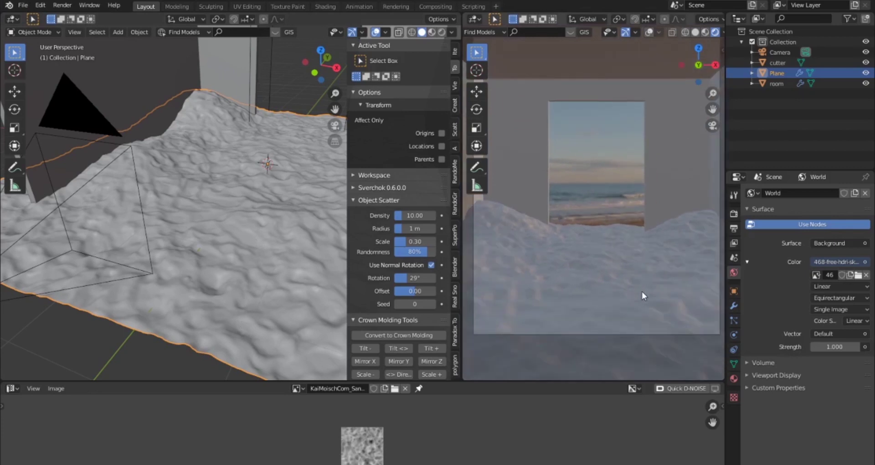
{"action": "middle_click_drag", "start_coordinate": [642, 292], "coordinate": [645, 321], "text": "shift"}
{"action": "scroll", "coordinate": [643, 317], "scroll_direction": "down", "scroll_amount": 1}
{"action": "scroll", "coordinate": [641, 309], "scroll_direction": "up", "scroll_amount": 1}
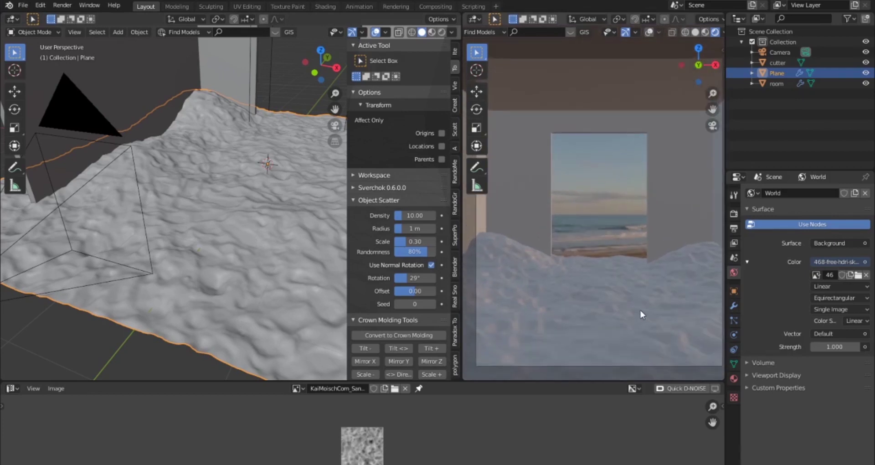
{"action": "middle_click_drag", "start_coordinate": [250, 311], "coordinate": [224, 311]}
{"action": "scroll", "coordinate": [191, 305], "scroll_direction": "down", "scroll_amount": 10}
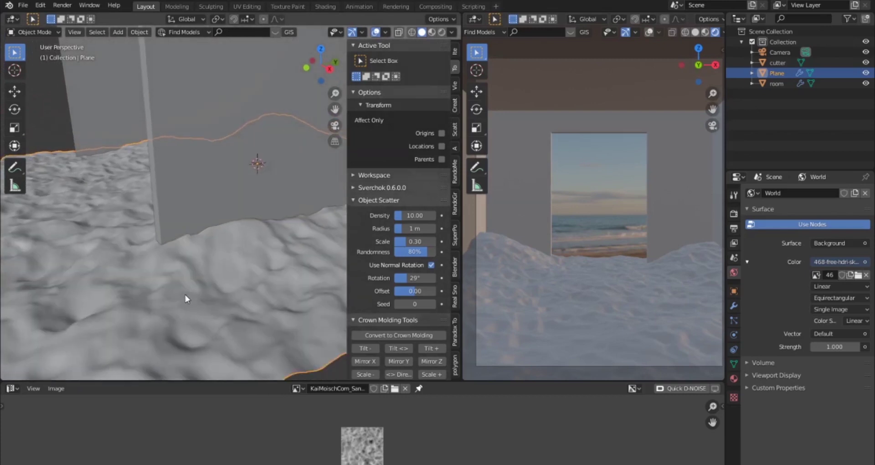
{"action": "middle_click_drag", "start_coordinate": [227, 299], "coordinate": [260, 294]}
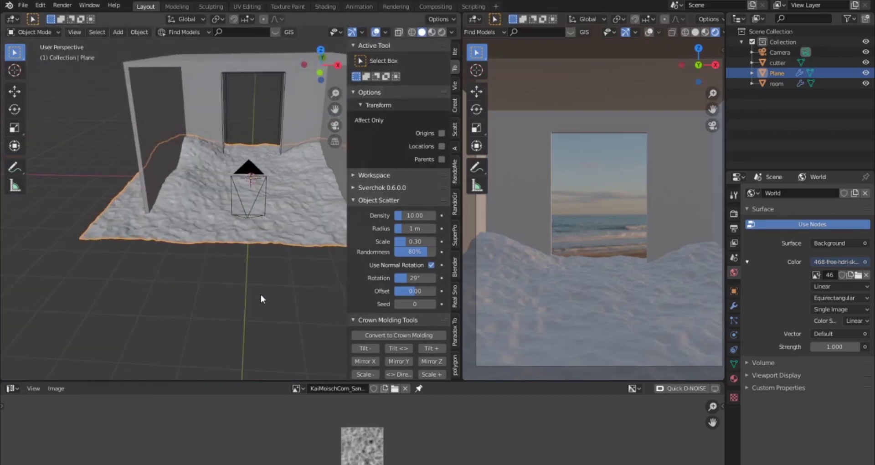
{"action": "left_click", "coordinate": [261, 294]}
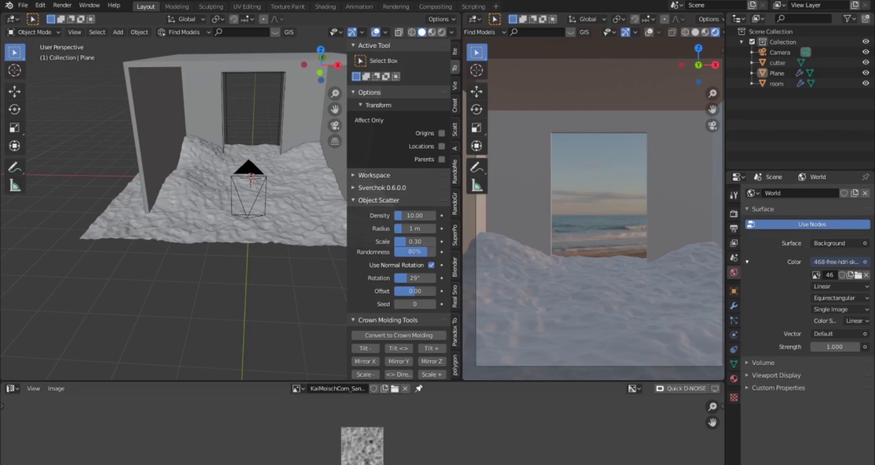
Step: Search the BlenderKit materials for "sand" and preview the Sand material
{"action": "left_click", "coordinate": [455, 266]}
{"action": "left_click", "coordinate": [395, 130]}
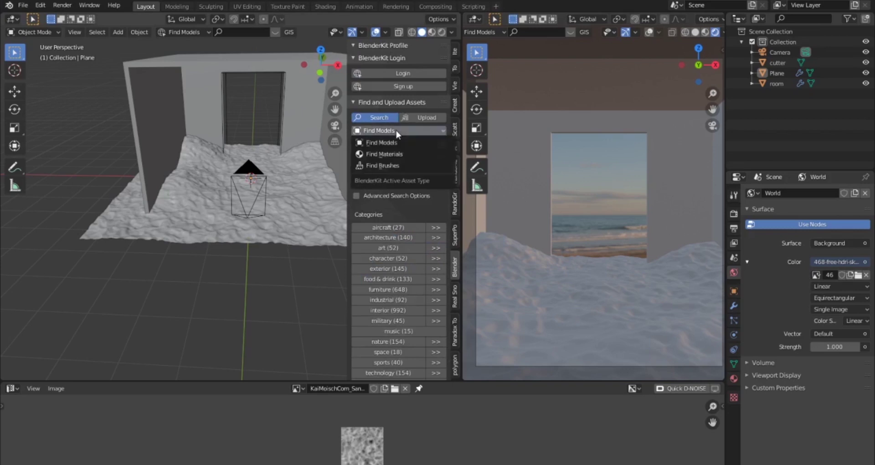
{"action": "left_click", "coordinate": [398, 154]}
{"action": "left_click", "coordinate": [391, 143]}
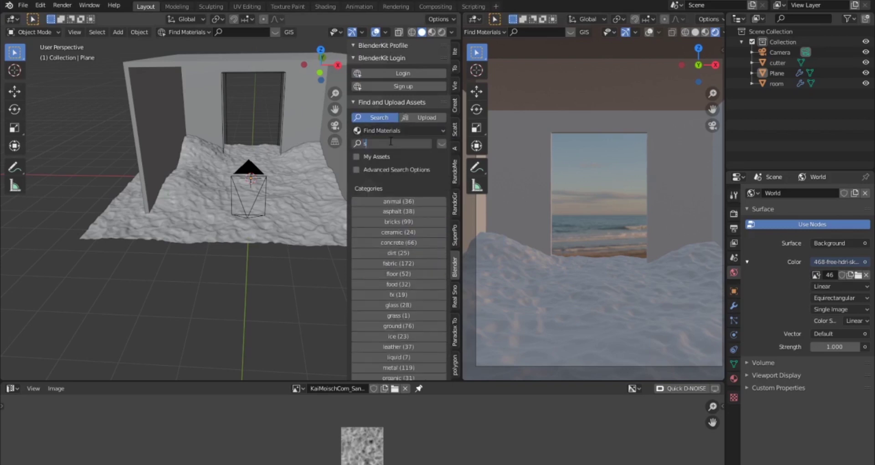
{"action": "type", "text": "sand"}
{"action": "key", "text": "Return"}
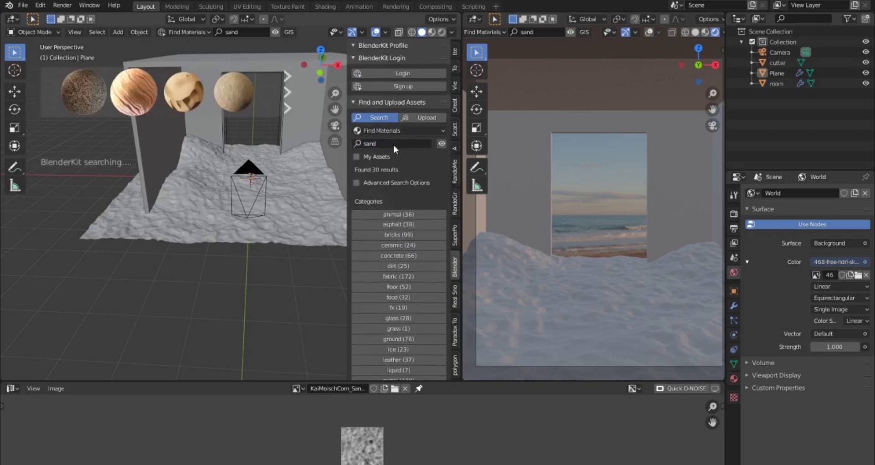
{"action": "mouse_move", "coordinate": [228, 90]}
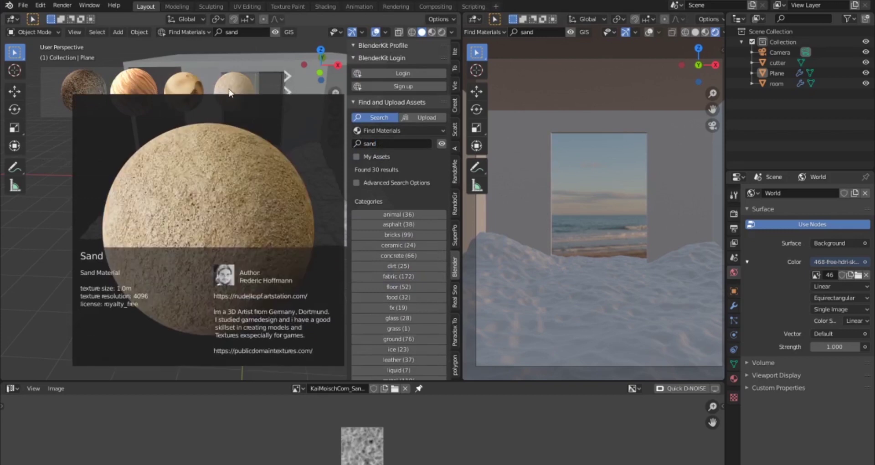
Step: Browse the sand material results and compare the previews for one that suits the ground
{"action": "mouse_move", "coordinate": [158, 96]}
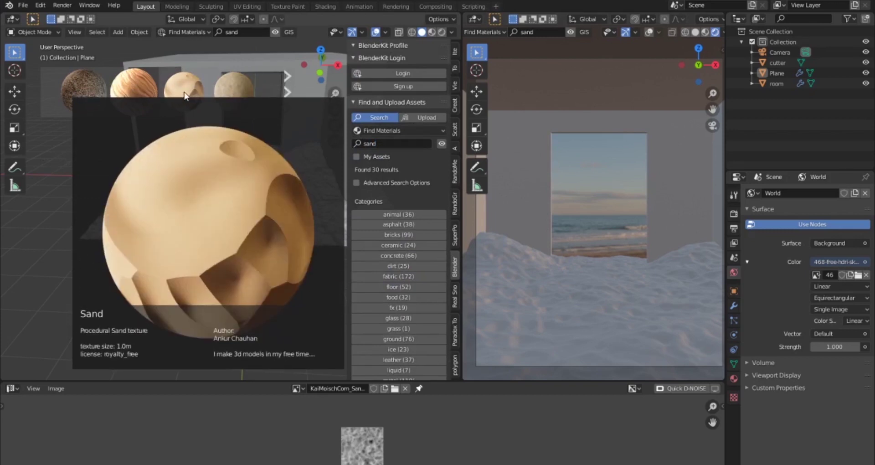
{"action": "scroll", "coordinate": [223, 97], "scroll_direction": "down", "scroll_amount": 3}
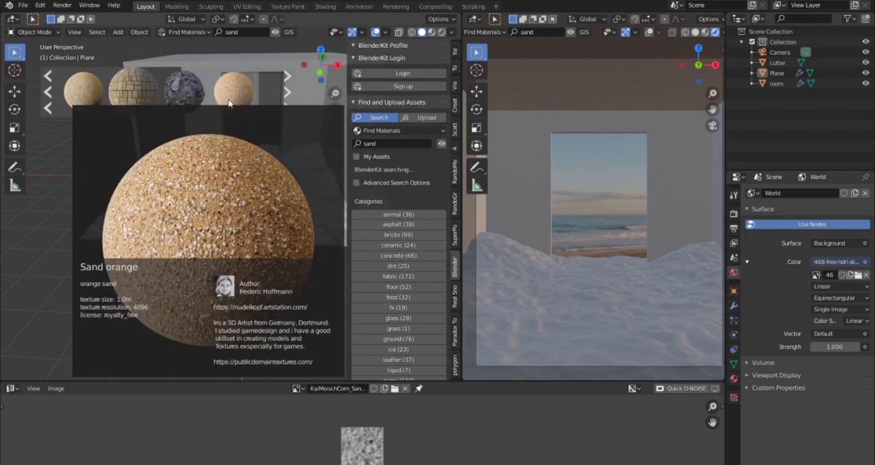
{"action": "scroll", "coordinate": [223, 97], "scroll_direction": "down", "scroll_amount": 1}
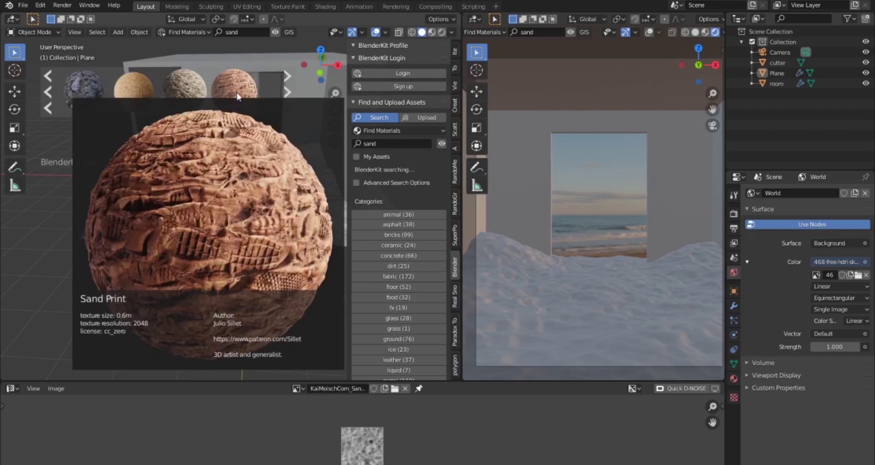
{"action": "scroll", "coordinate": [235, 98], "scroll_direction": "down", "scroll_amount": 1}
{"action": "scroll", "coordinate": [239, 98], "scroll_direction": "down", "scroll_amount": 1}
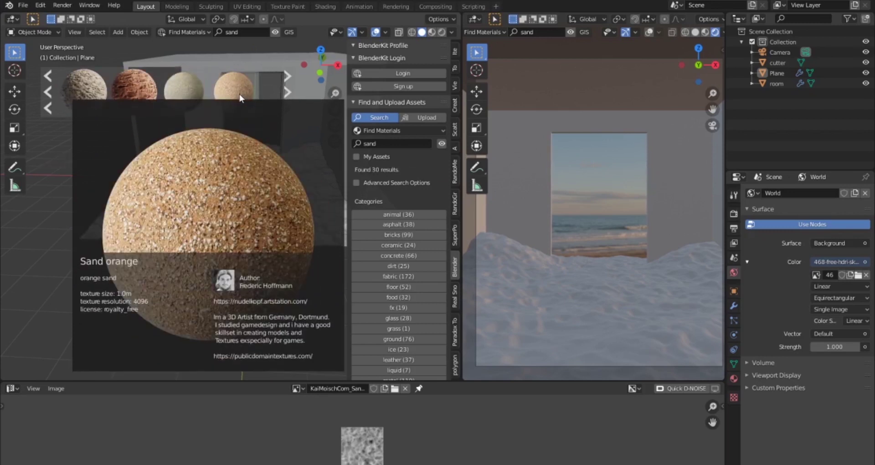
{"action": "scroll", "coordinate": [239, 94], "scroll_direction": "down", "scroll_amount": 1}
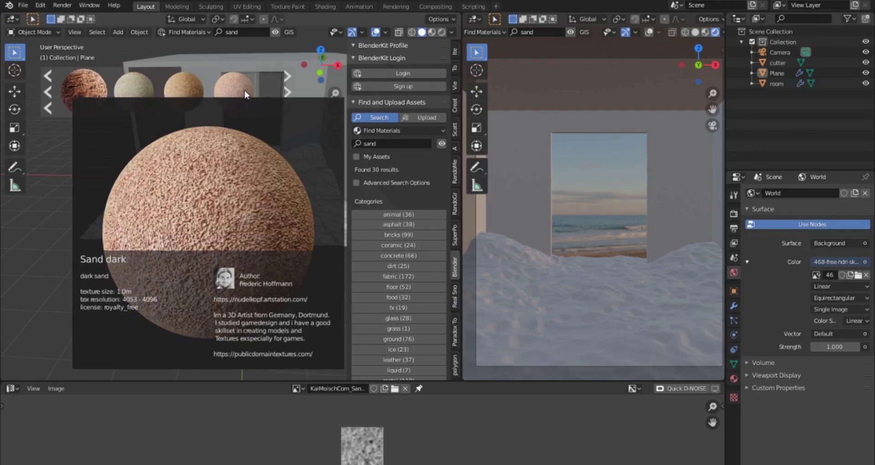
{"action": "scroll", "coordinate": [233, 95], "scroll_direction": "down", "scroll_amount": 1}
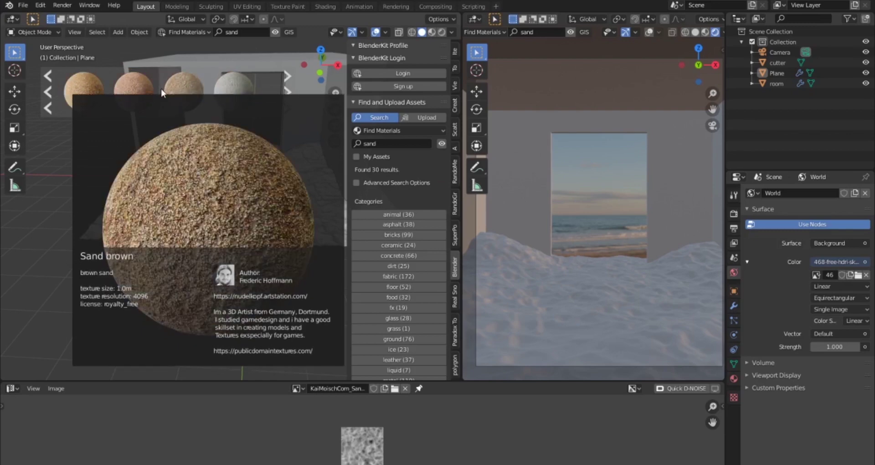
{"action": "scroll", "coordinate": [223, 96], "scroll_direction": "down", "scroll_amount": 1}
{"action": "scroll", "coordinate": [226, 97], "scroll_direction": "down", "scroll_amount": 2}
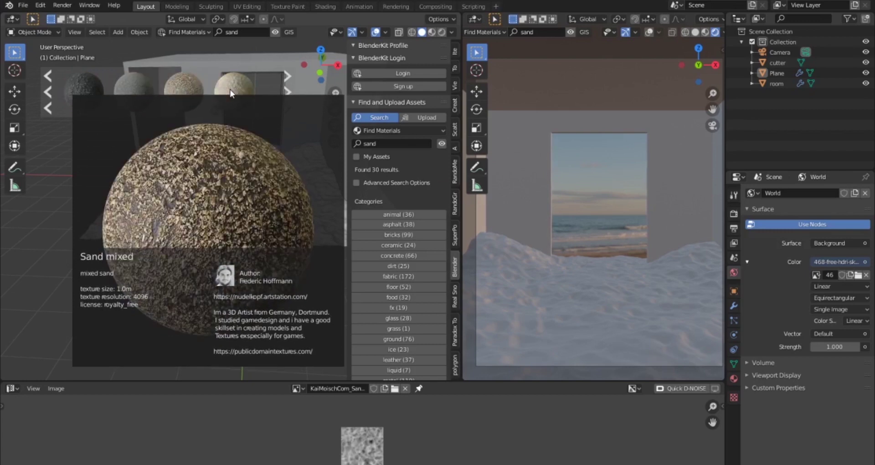
{"action": "scroll", "coordinate": [231, 98], "scroll_direction": "down", "scroll_amount": 1}
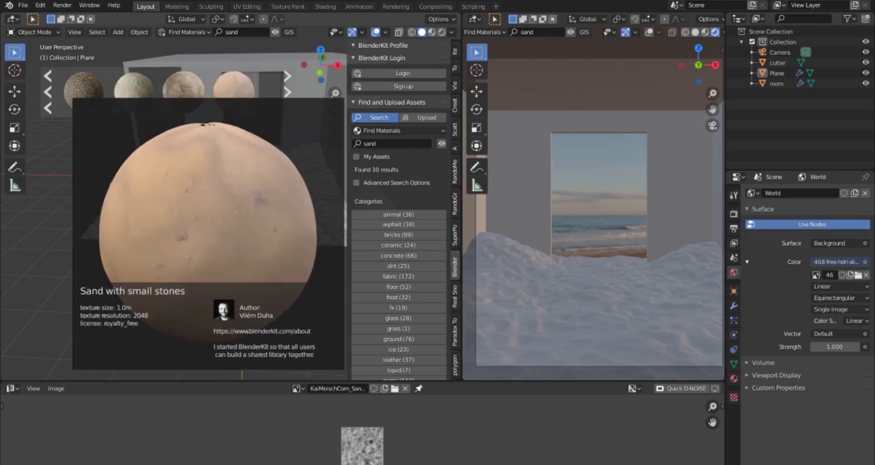
Step: Apply the Sand with small stones material to the ground plane and inspect it up close and in the camera view
{"action": "left_click", "coordinate": [228, 105]}
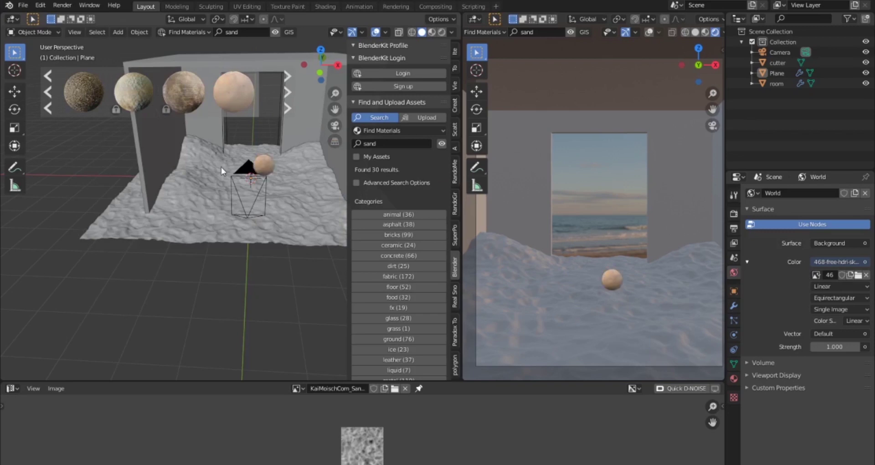
{"action": "left_click_drag", "start_coordinate": [224, 201], "coordinate": [225, 201]}
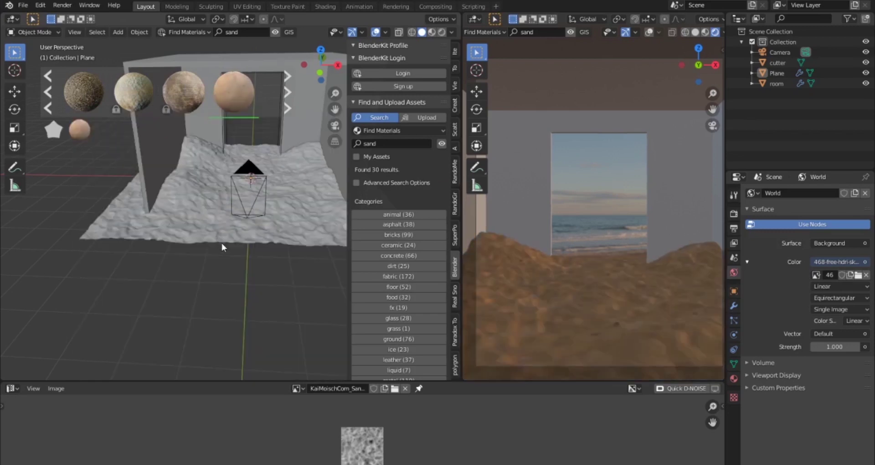
{"action": "middle_click_drag", "start_coordinate": [561, 330], "coordinate": [560, 241]}
{"action": "key", "text": "KP_0"}
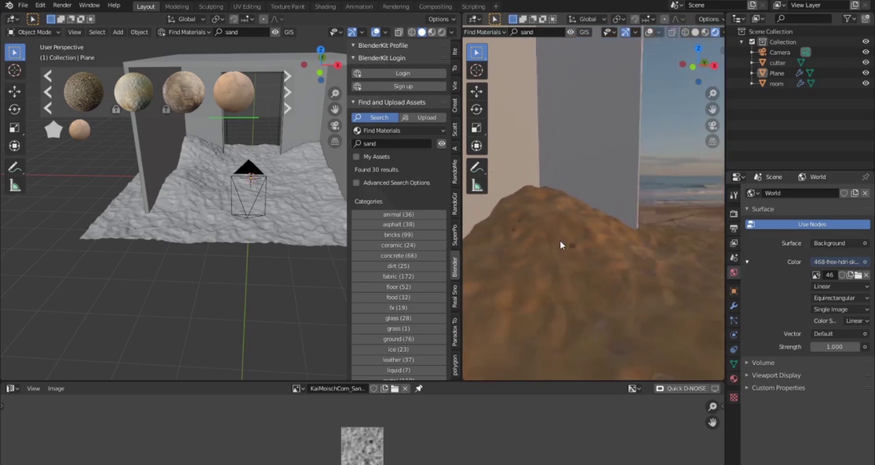
{"action": "middle_click_drag", "start_coordinate": [639, 292], "coordinate": [634, 291], "text": "shift"}
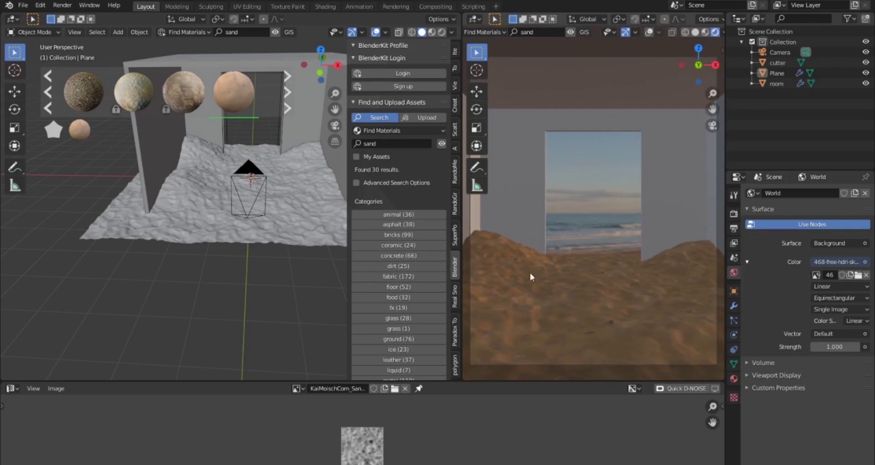
Step: Turn the image editor area into a Shader Editor and show the World node tree
{"action": "left_click", "coordinate": [13, 389]}
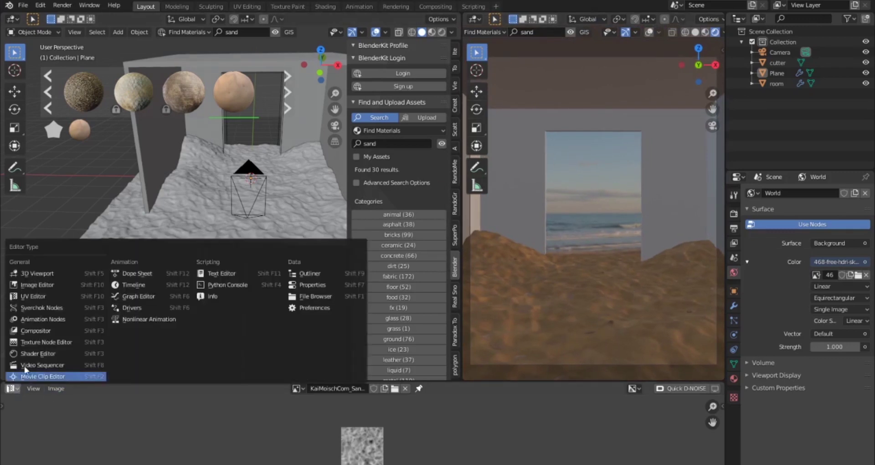
{"action": "left_click", "coordinate": [33, 354]}
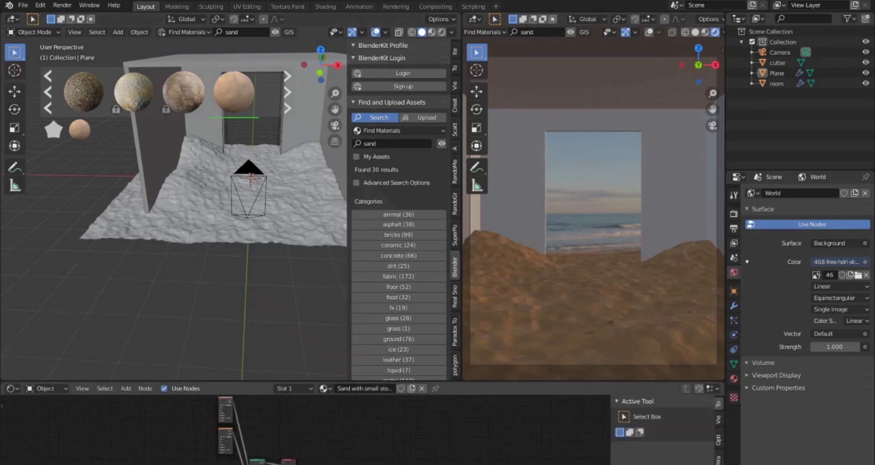
{"action": "middle_click_drag", "start_coordinate": [159, 457], "coordinate": [222, 438]}
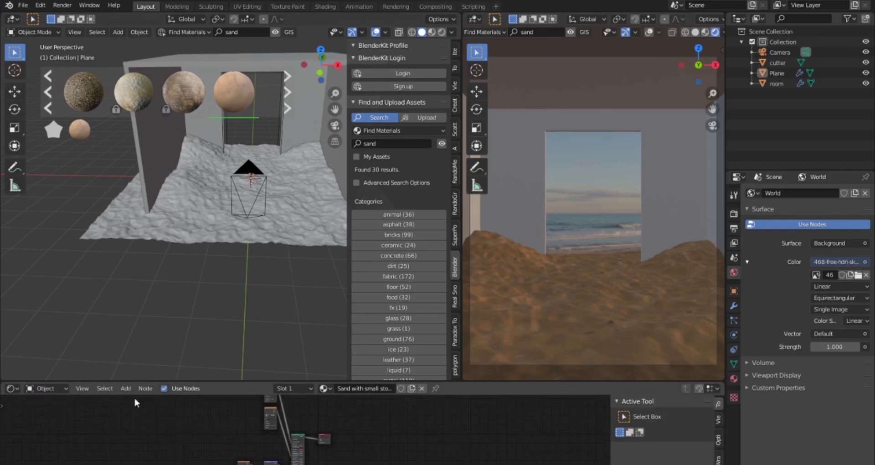
{"action": "left_click", "coordinate": [46, 389]}
{"action": "left_click", "coordinate": [46, 410]}
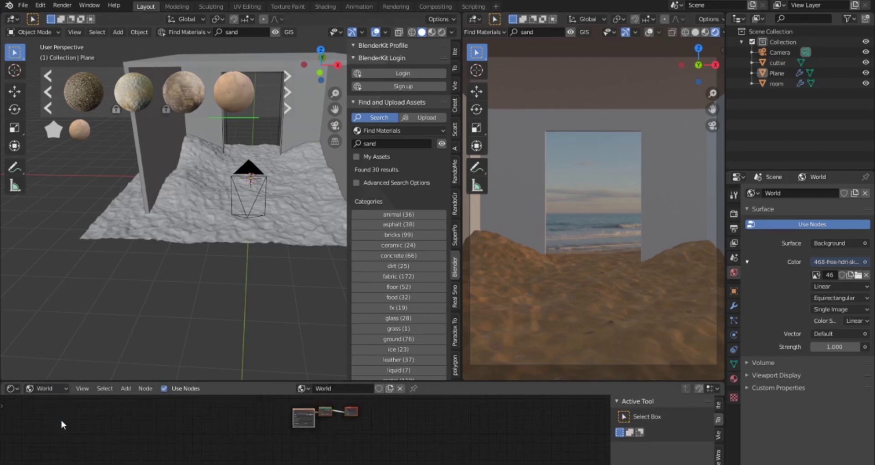
{"action": "scroll", "coordinate": [201, 447], "scroll_direction": "up", "scroll_amount": 5}
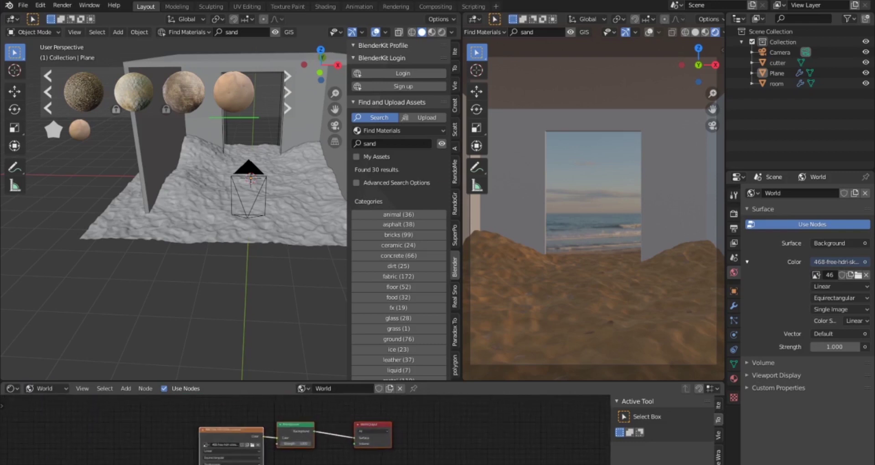
Step: Add Texture Coordinate and Mapping nodes to the sky image texture and rotate the sky about Z so the road and clouds show through the doorway
{"action": "left_click", "coordinate": [226, 435]}
{"action": "key", "text": "ctrl+t"}
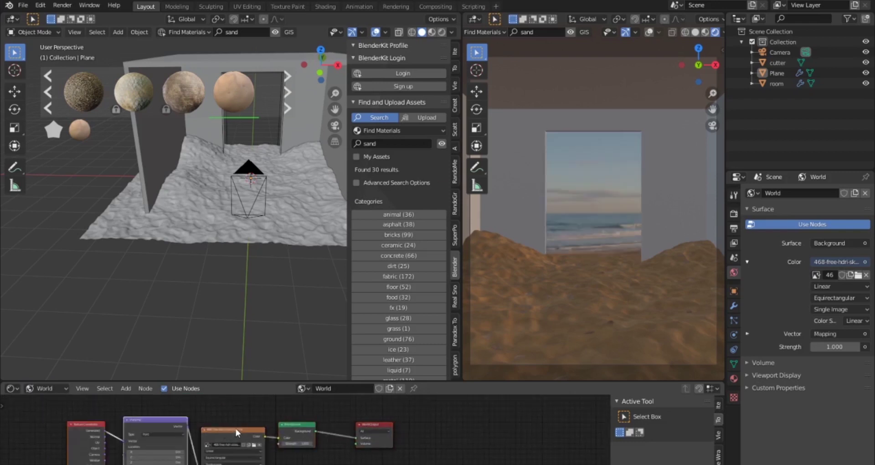
{"action": "middle_click_drag", "start_coordinate": [237, 433], "coordinate": [294, 408]}
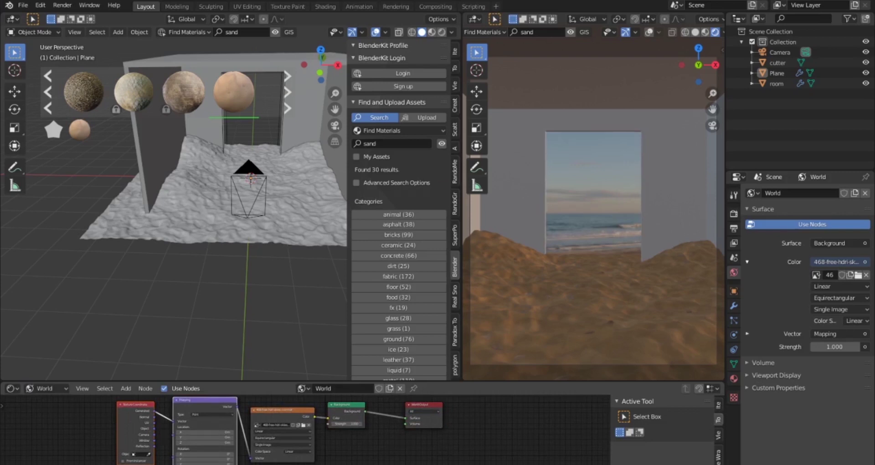
{"action": "mouse_move", "coordinate": [205, 463]}
{"action": "left_mouse_down"}
{"action": "mouse_move", "coordinate": [288, 464]}
{"action": "mouse_move", "coordinate": [201, 463]}
{"action": "left_mouse_up"}
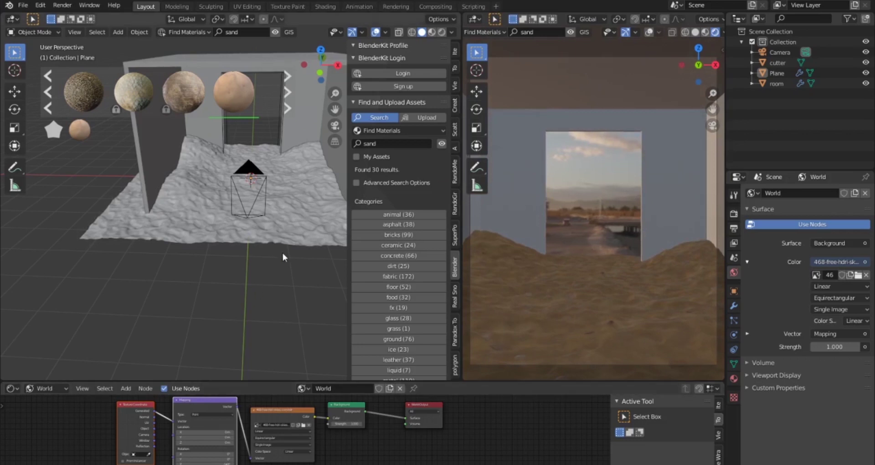
Step: Add a Sun light and raise it about 2.64 m along Z
{"action": "middle_click_drag", "start_coordinate": [282, 254], "coordinate": [283, 247]}
{"action": "key", "text": "shift+a"}
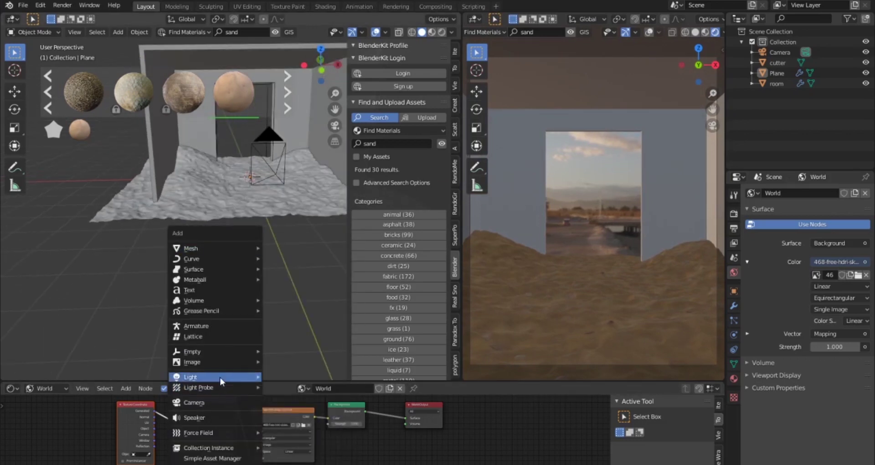
{"action": "mouse_move", "coordinate": [220, 381]}
{"action": "left_click", "coordinate": [287, 387]}
{"action": "key", "text": "g"}
{"action": "key", "text": "z"}
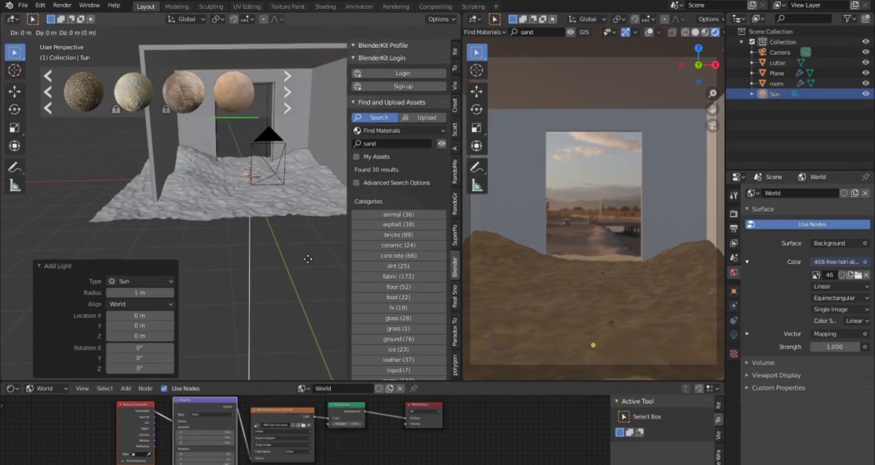
{"action": "left_click", "coordinate": [293, 274]}
Step: Rotate the sun about -53.7° around X and 6.69° around Z so its light enters through the doorway
{"action": "key", "text": "r"}
{"action": "key", "text": "x"}
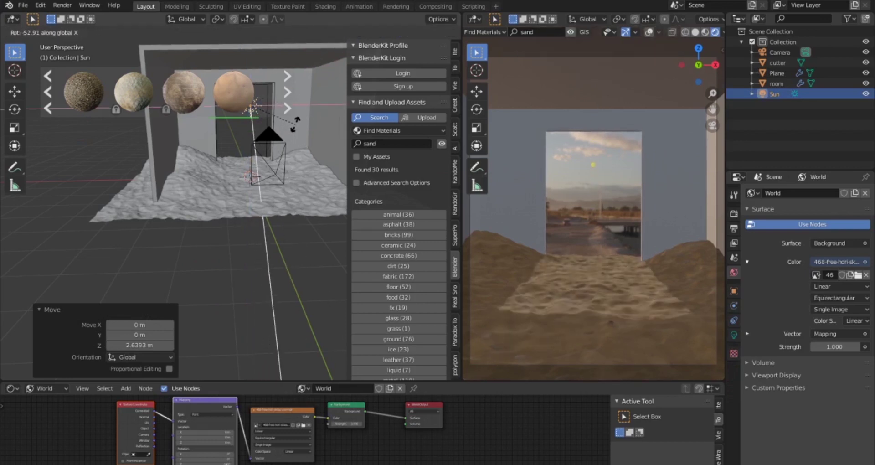
{"action": "left_click", "coordinate": [297, 126]}
{"action": "key", "text": "r"}
{"action": "key", "text": "z"}
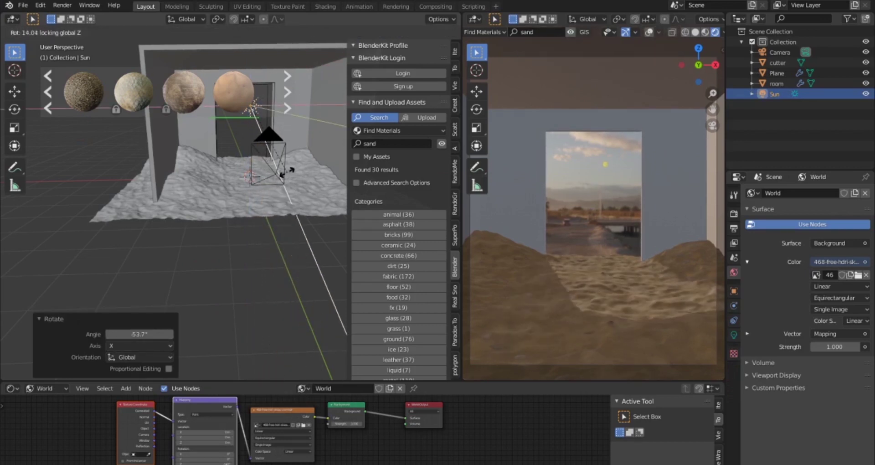
{"action": "left_click", "coordinate": [277, 187]}
Step: Fine-tune the sun's direction with a rotation of about -4.58° around X and 1.72° around Z
{"action": "middle_click_drag", "start_coordinate": [291, 220], "coordinate": [291, 269]}
{"action": "key", "text": "r"}
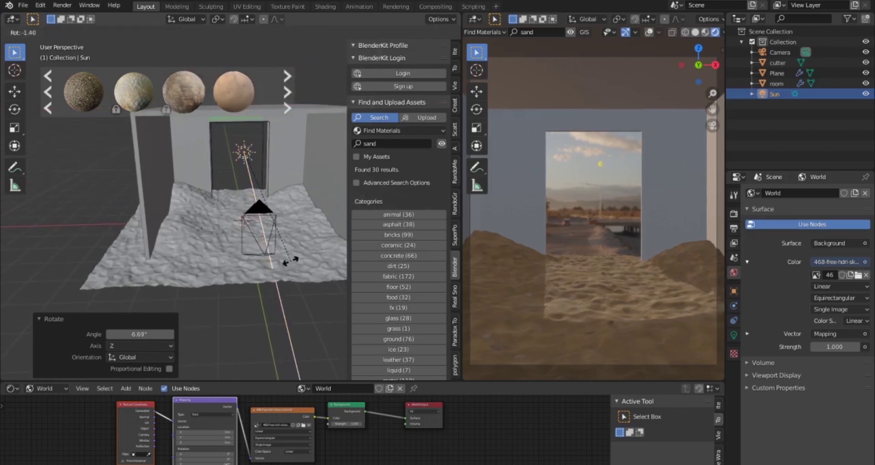
{"action": "key", "text": "x"}
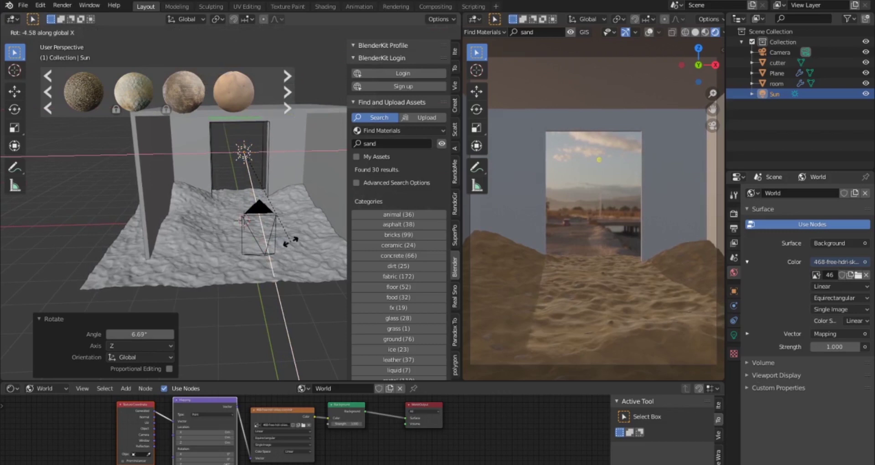
{"action": "left_click", "coordinate": [291, 244]}
{"action": "key", "text": "r"}
{"action": "key", "text": "z"}
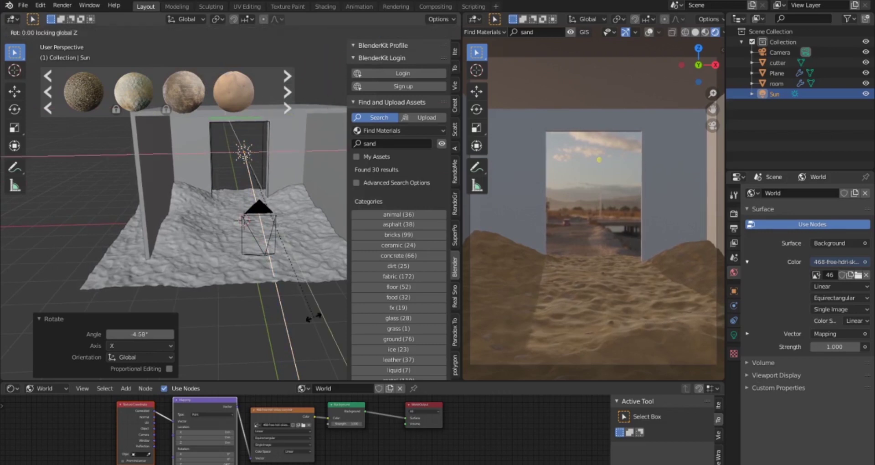
{"action": "left_click", "coordinate": [313, 318]}
Step: Switch the render engine to Cycles
{"action": "left_click", "coordinate": [735, 215]}
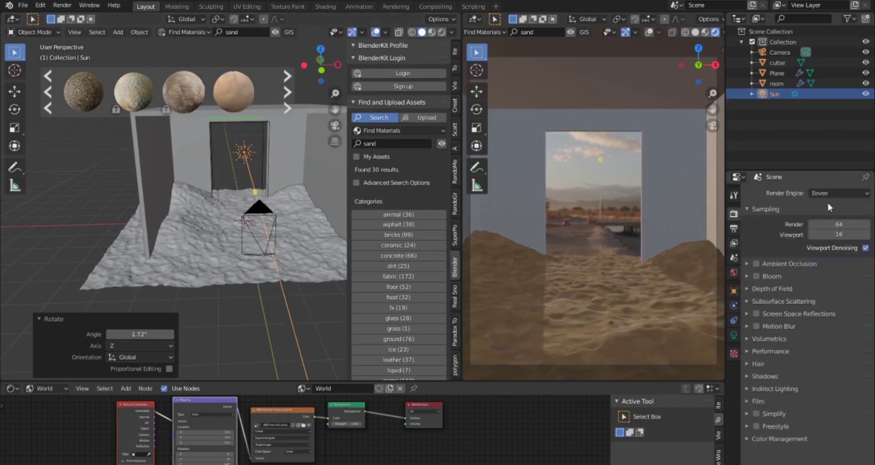
{"action": "left_click", "coordinate": [839, 193]}
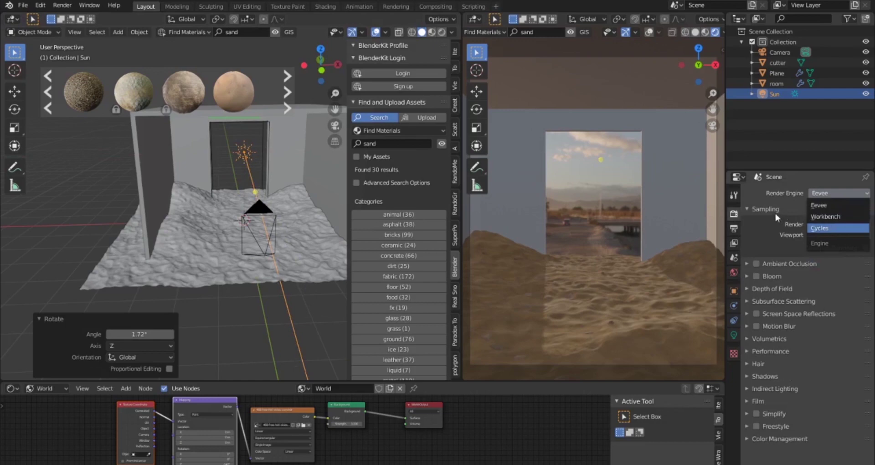
{"action": "left_click", "coordinate": [838, 228]}
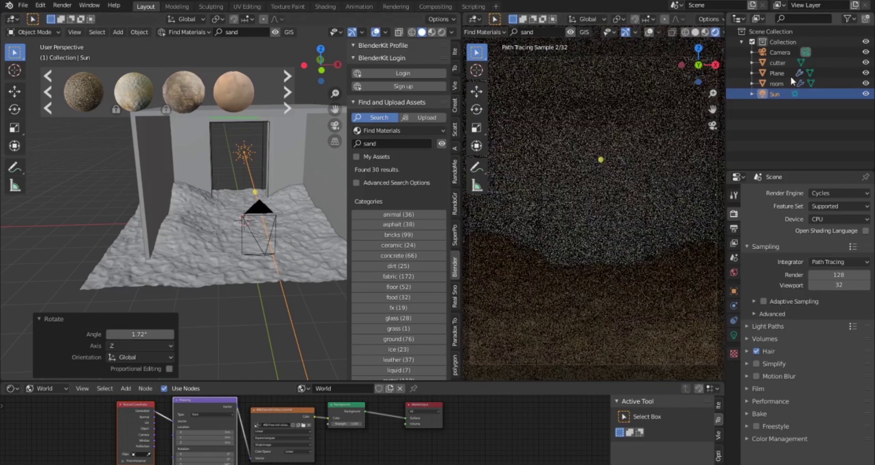
Step: Turn off Show in Viewports and Show in Renders for the cutter object
{"action": "left_click", "coordinate": [777, 62]}
{"action": "left_click", "coordinate": [734, 292]}
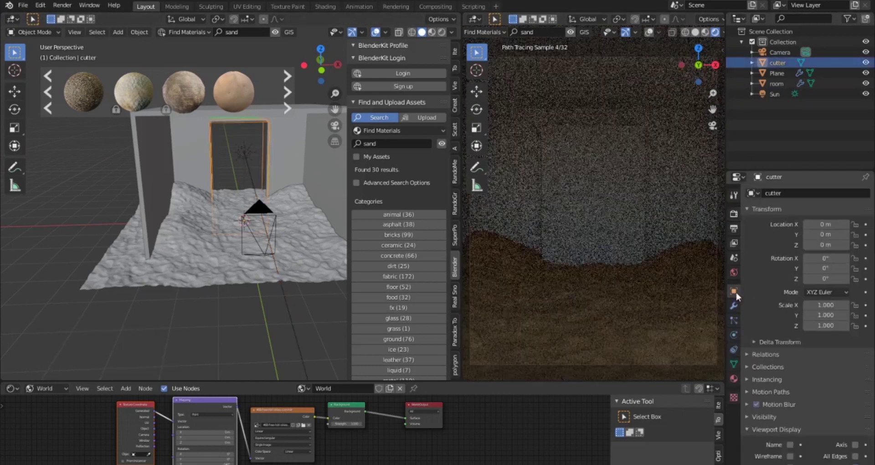
{"action": "scroll", "coordinate": [772, 426], "scroll_direction": "down", "scroll_amount": 5}
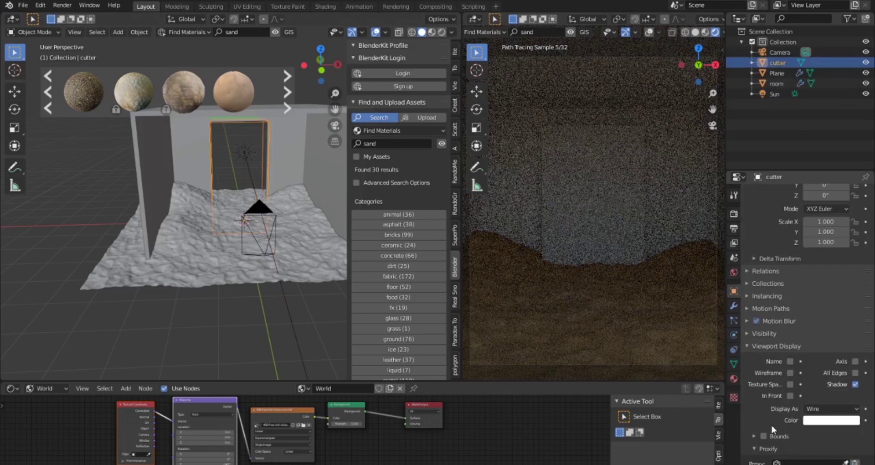
{"action": "left_click", "coordinate": [764, 333]}
{"action": "left_click", "coordinate": [855, 349]}
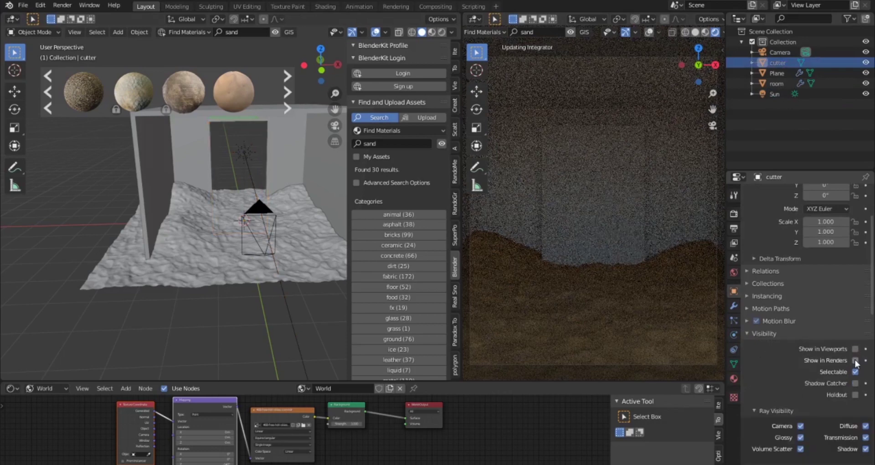
{"action": "left_click", "coordinate": [855, 360]}
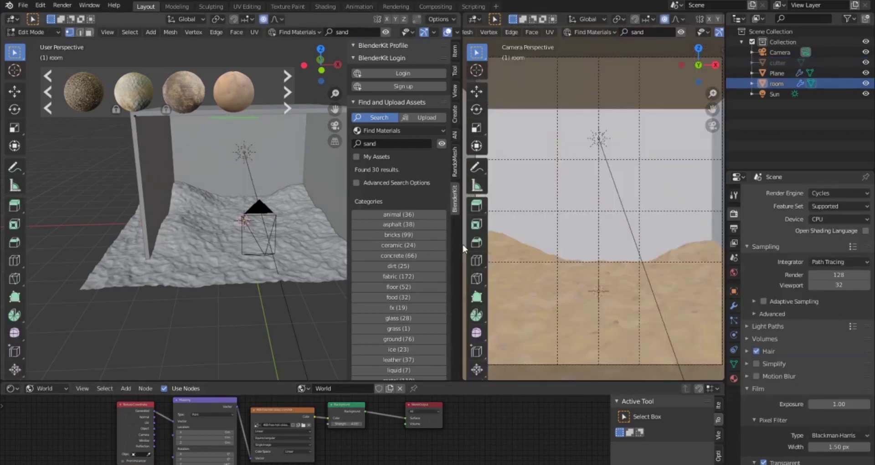
Step: Apply the room's Solidify and Boolean modifiers in Object Mode
{"action": "key", "text": "Tab"}
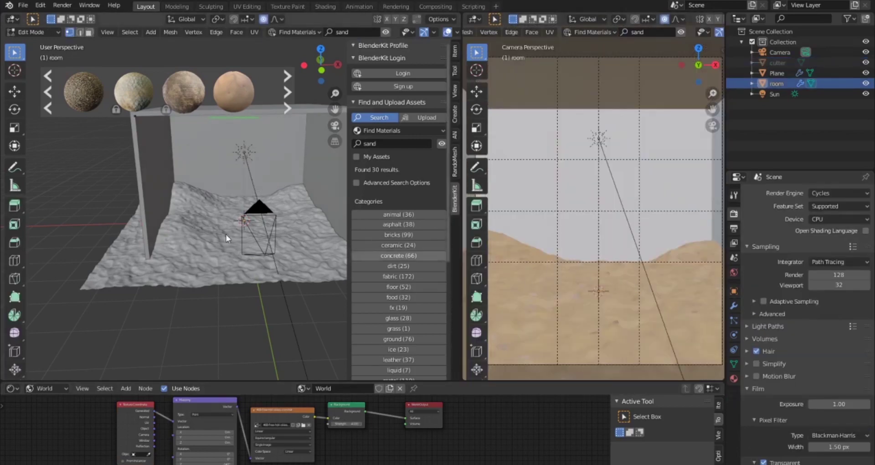
{"action": "left_click", "coordinate": [734, 306]}
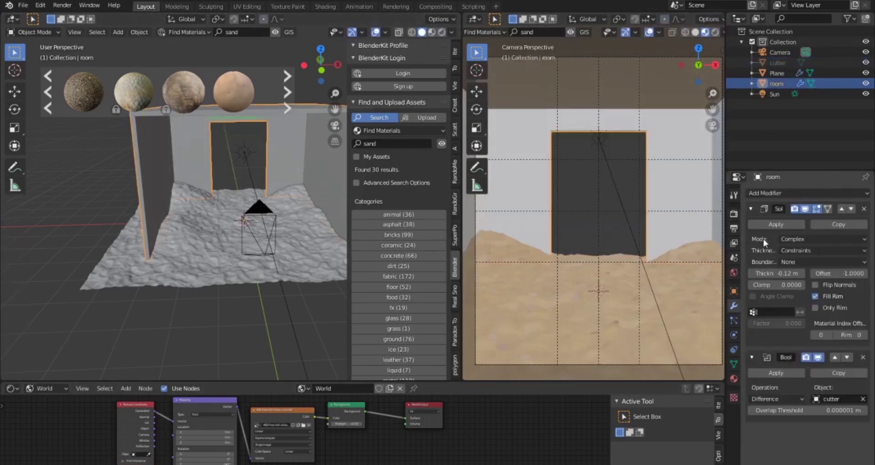
{"action": "left_click", "coordinate": [775, 224]}
{"action": "left_click", "coordinate": [774, 224]}
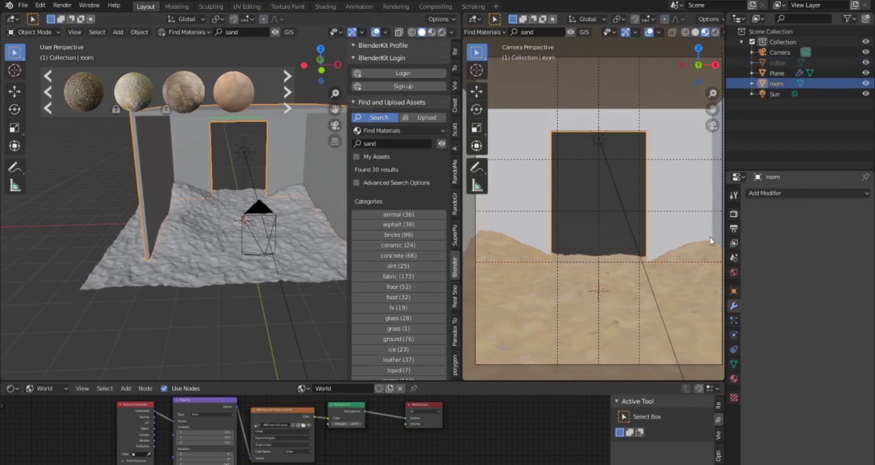
Step: Unwrap the room's entire mesh with Cube Projection and return to Object Mode
{"action": "key", "text": "Tab"}
{"action": "middle_click_drag", "start_coordinate": [206, 217], "coordinate": [300, 203]}
{"action": "scroll", "coordinate": [219, 179], "scroll_direction": "up", "scroll_amount": 5}
{"action": "scroll", "coordinate": [255, 193], "scroll_direction": "down", "scroll_amount": 6}
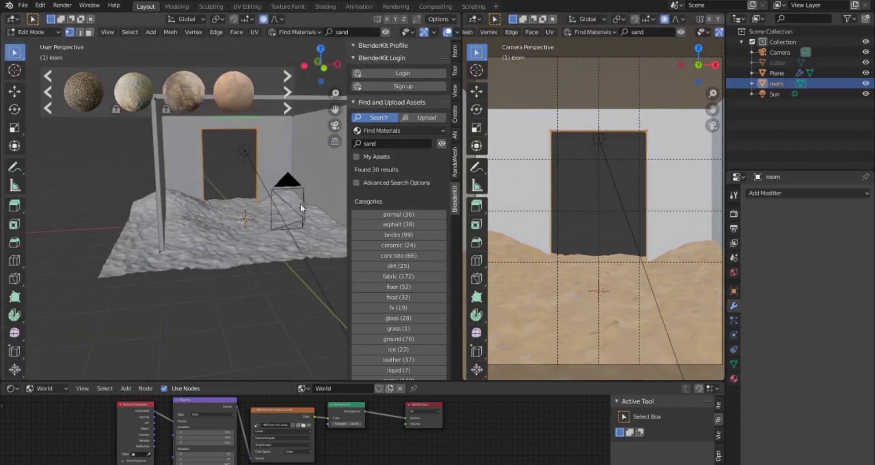
{"action": "key", "text": "a"}
{"action": "key", "text": "u"}
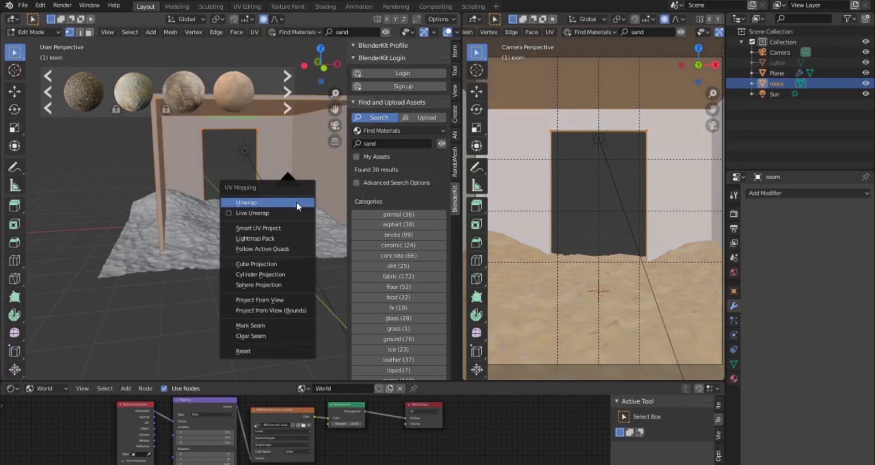
{"action": "left_click", "coordinate": [291, 262]}
{"action": "key", "text": "Tab"}
{"action": "scroll", "coordinate": [576, 279], "scroll_direction": "down", "scroll_amount": 2}
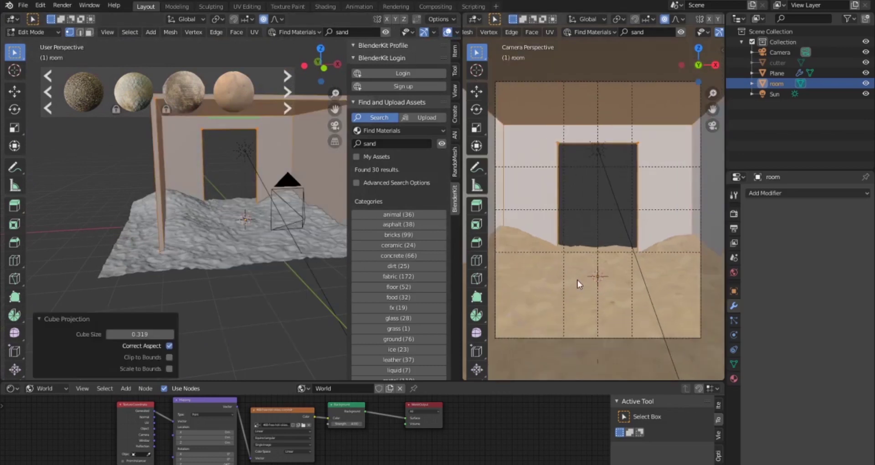
{"action": "middle_click_drag", "start_coordinate": [278, 287], "coordinate": [191, 315]}
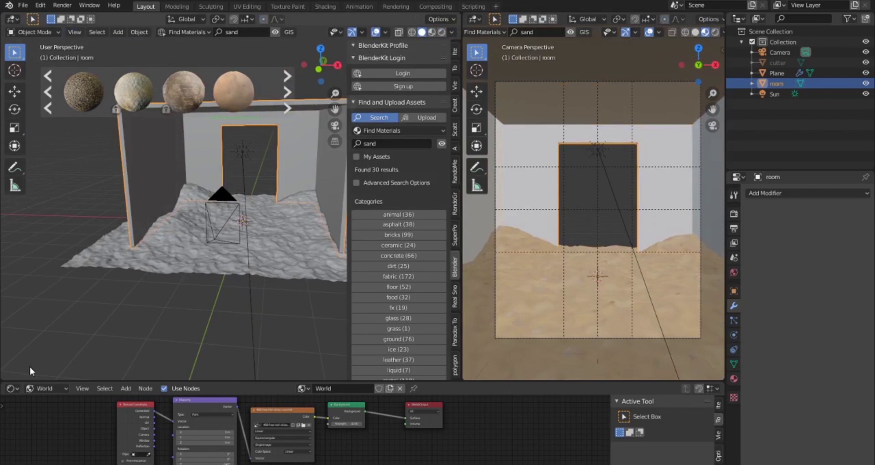
Step: Show the object's material nodes, browse BlenderKit's concrete materials, and apply Concrete Base 03 to the room
{"action": "left_click", "coordinate": [44, 388]}
{"action": "left_click", "coordinate": [41, 398]}
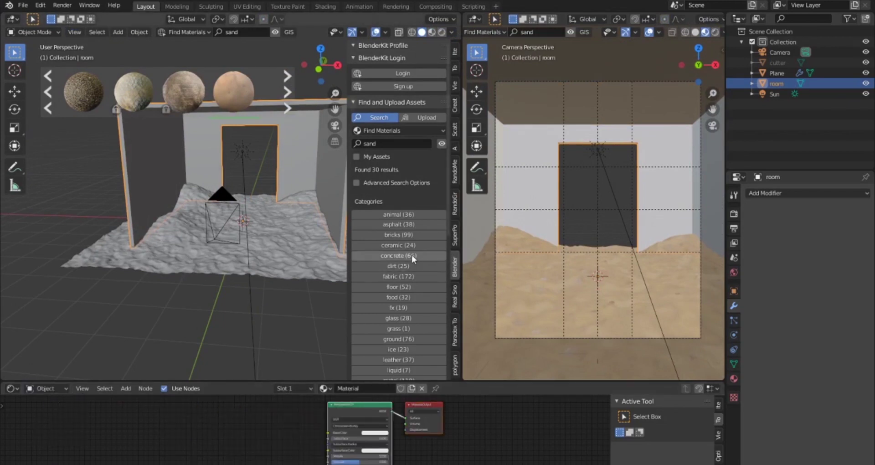
{"action": "left_click", "coordinate": [411, 255]}
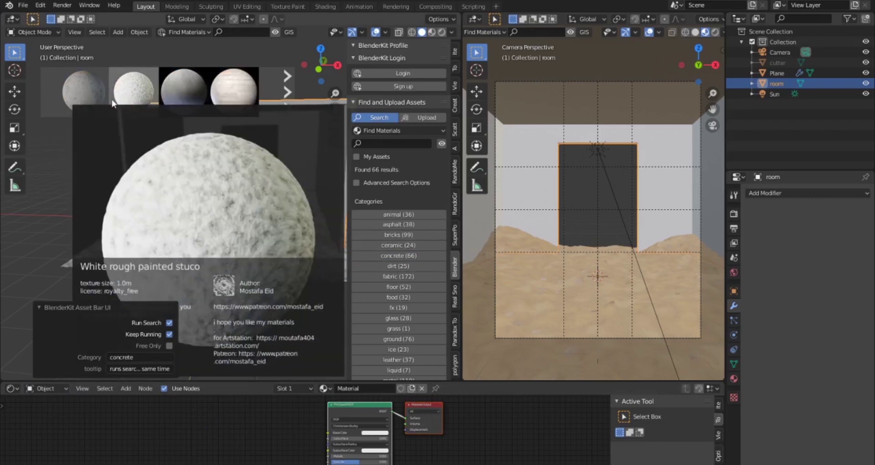
{"action": "mouse_move", "coordinate": [89, 100]}
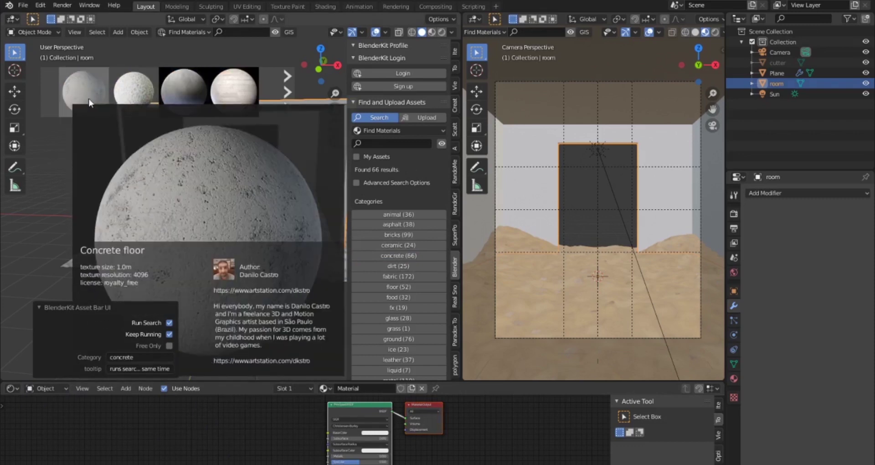
{"action": "scroll", "coordinate": [222, 91], "scroll_direction": "down", "scroll_amount": 2}
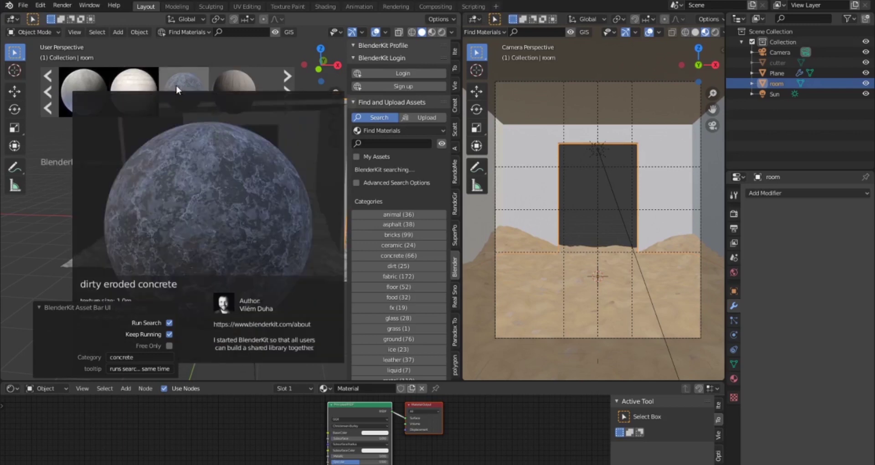
{"action": "scroll", "coordinate": [201, 89], "scroll_direction": "down", "scroll_amount": 1}
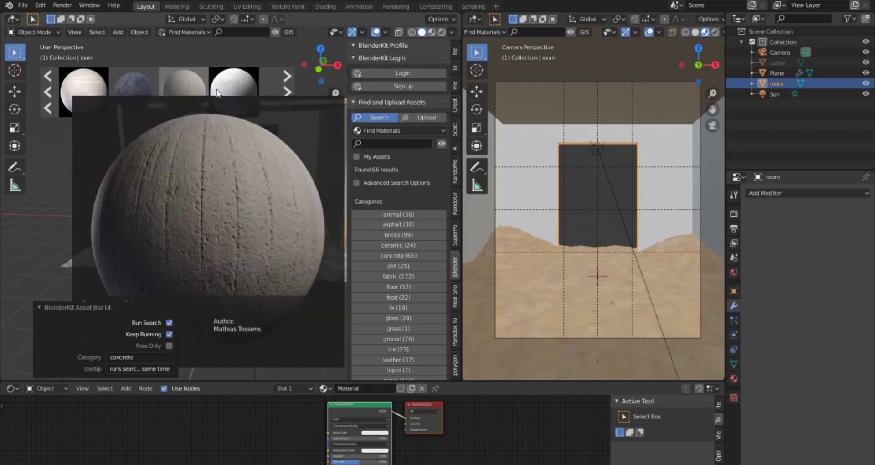
{"action": "left_click_drag", "start_coordinate": [228, 89], "coordinate": [263, 188]}
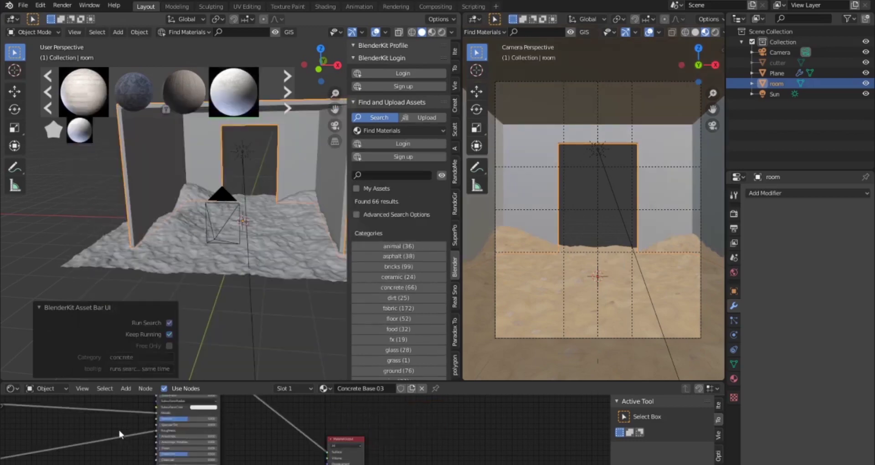
Step: Examine the Concrete Base 03 node setup, including its normal map and displacement, and the surface detail on the wall around the doorway
{"action": "middle_click_drag", "start_coordinate": [120, 430], "coordinate": [559, 414]}
{"action": "scroll", "coordinate": [274, 443], "scroll_direction": "down", "scroll_amount": 3}
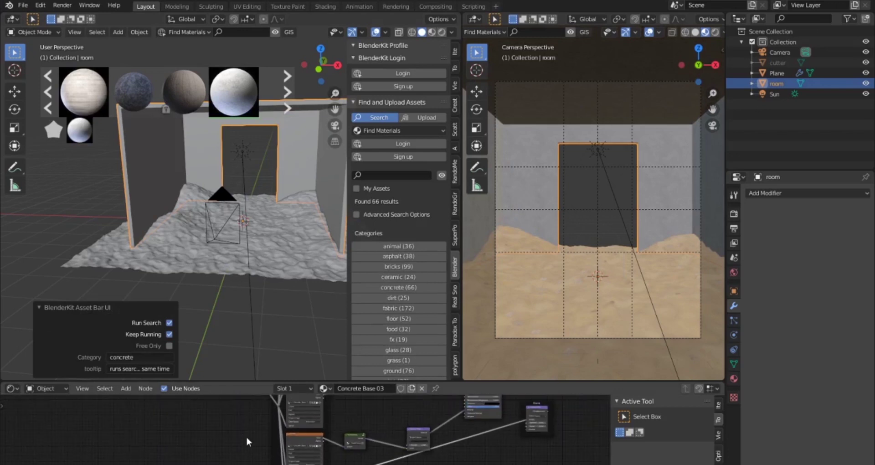
{"action": "middle_click_drag", "start_coordinate": [247, 441], "coordinate": [202, 418]}
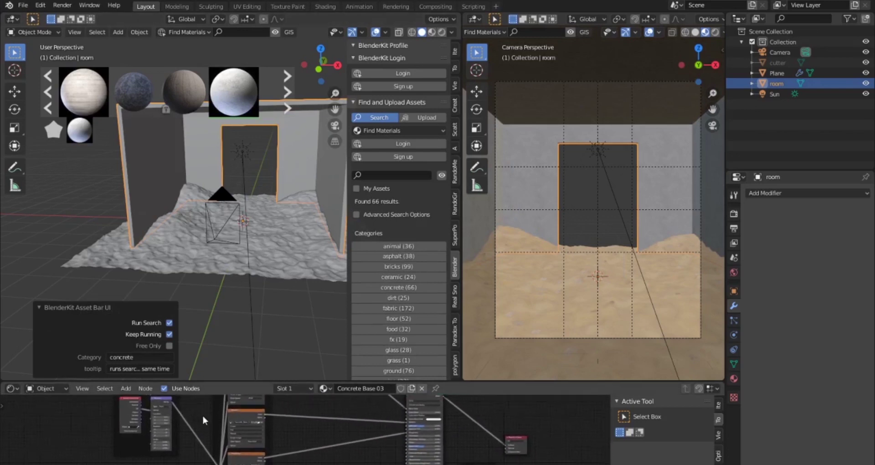
{"action": "scroll", "coordinate": [574, 214], "scroll_direction": "up", "scroll_amount": 1}
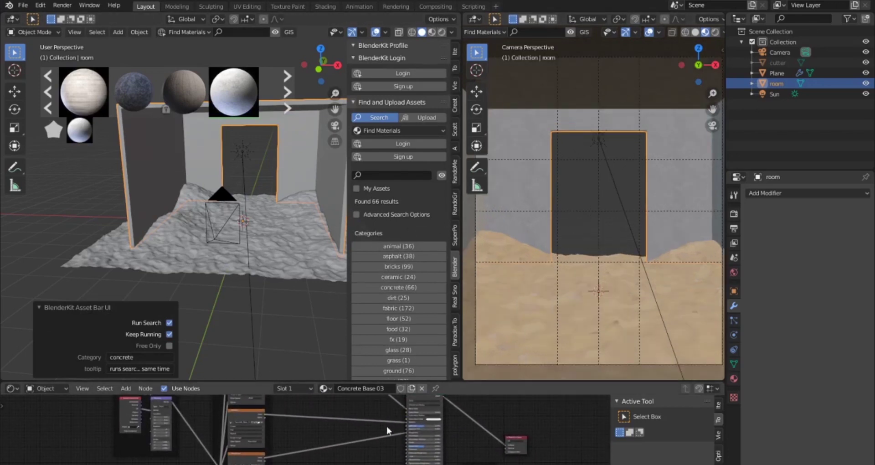
{"action": "middle_click_drag", "start_coordinate": [374, 397], "coordinate": [363, 452]}
{"action": "middle_click_drag", "start_coordinate": [378, 424], "coordinate": [351, 445]}
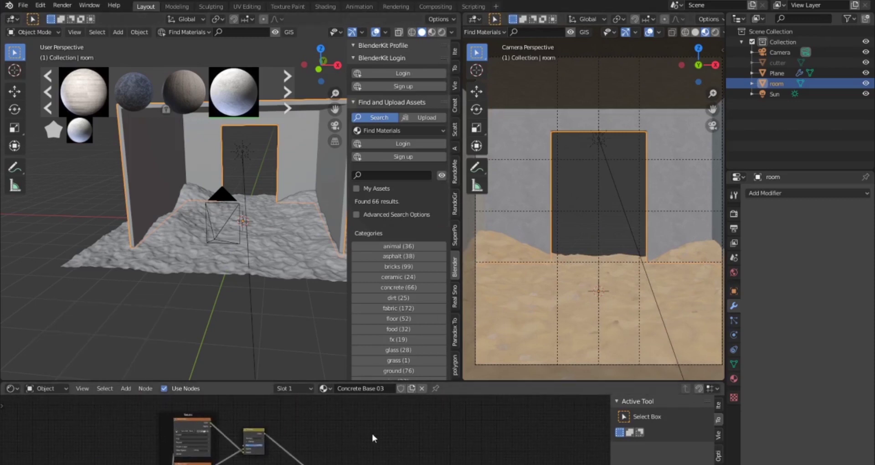
{"action": "middle_click_drag", "start_coordinate": [349, 434], "coordinate": [314, 415]}
{"action": "middle_click_drag", "start_coordinate": [301, 461], "coordinate": [305, 374]}
{"action": "scroll", "coordinate": [527, 257], "scroll_direction": "up", "scroll_amount": 8}
{"action": "mouse_move", "coordinate": [527, 252]}
{"action": "middle_mouse_down", "text": "shift"}
{"action": "mouse_move", "coordinate": [667, 247]}
{"action": "mouse_move", "coordinate": [527, 251]}
{"action": "middle_mouse_up", "text": "shift"}
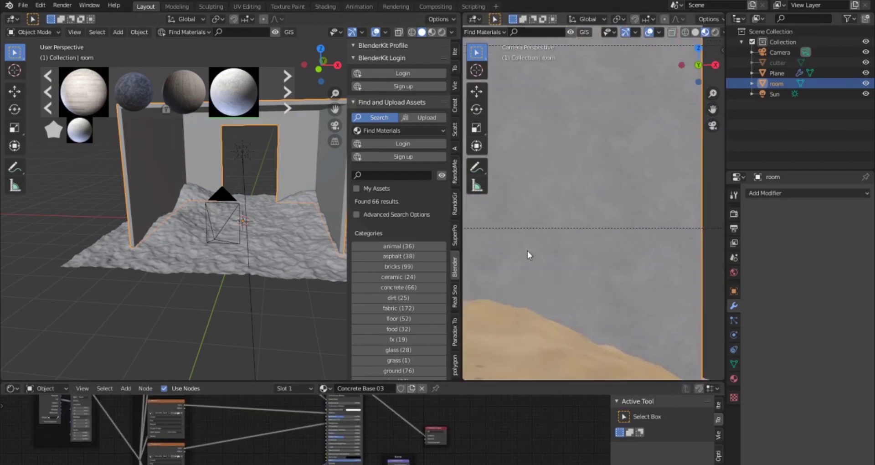
{"action": "middle_click_drag", "start_coordinate": [260, 437], "coordinate": [248, 365]}
{"action": "middle_click_drag", "start_coordinate": [295, 427], "coordinate": [289, 455]}
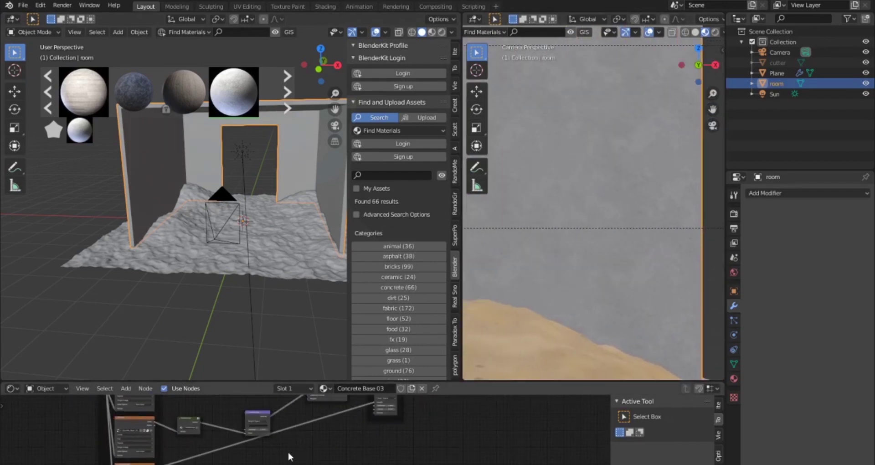
{"action": "scroll", "coordinate": [282, 456], "scroll_direction": "up", "scroll_amount": 8}
{"action": "scroll", "coordinate": [280, 456], "scroll_direction": "down", "scroll_amount": 4}
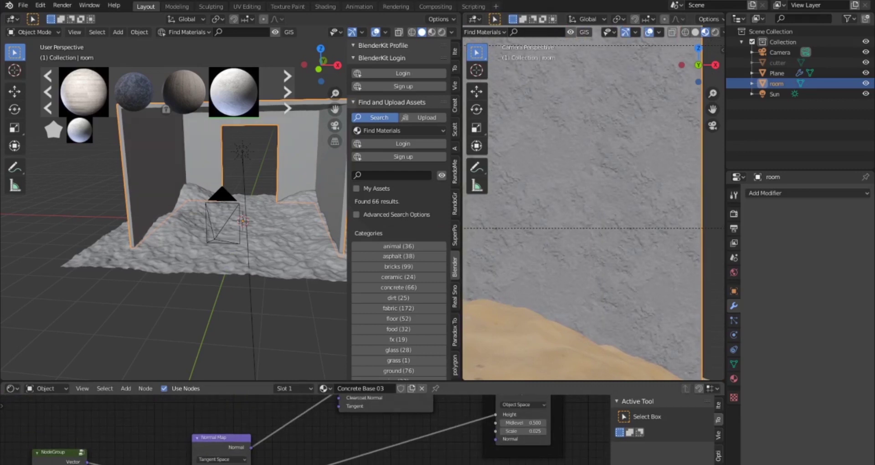
{"action": "scroll", "coordinate": [611, 308], "scroll_direction": "down", "scroll_amount": 4}
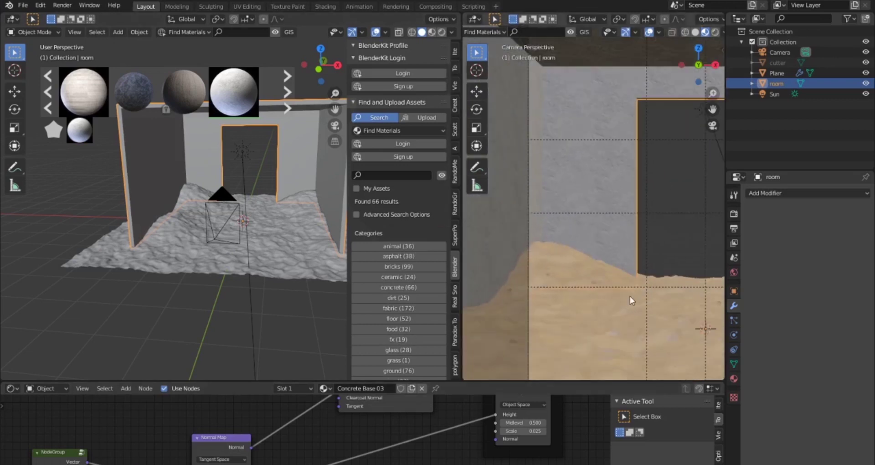
{"action": "scroll", "coordinate": [624, 288], "scroll_direction": "down", "scroll_amount": 3}
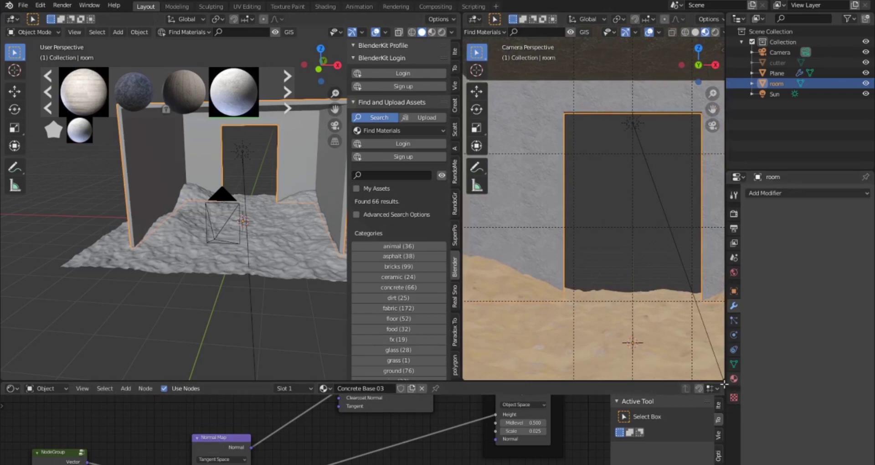
Step: Split the node editor area, turn the new half into a UV Editor, and show the room's UV layout in Edit Mode
{"action": "left_click_drag", "start_coordinate": [724, 385], "coordinate": [373, 388]}
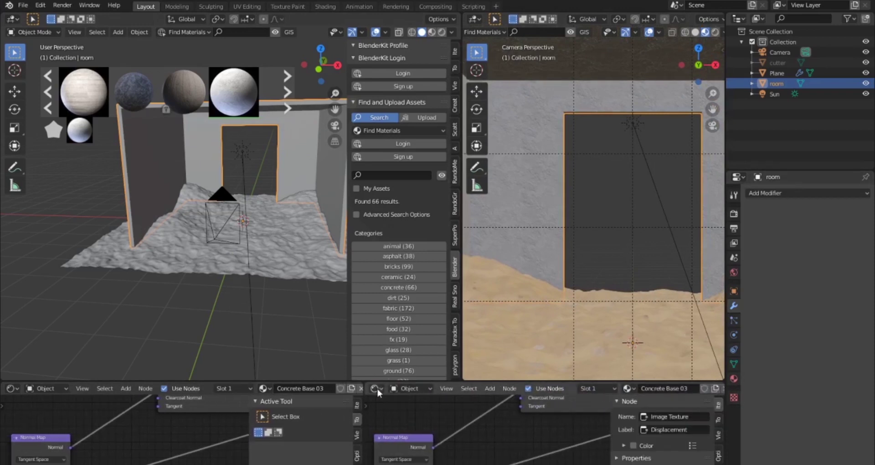
{"action": "left_click", "coordinate": [376, 388]}
{"action": "left_click", "coordinate": [396, 297]}
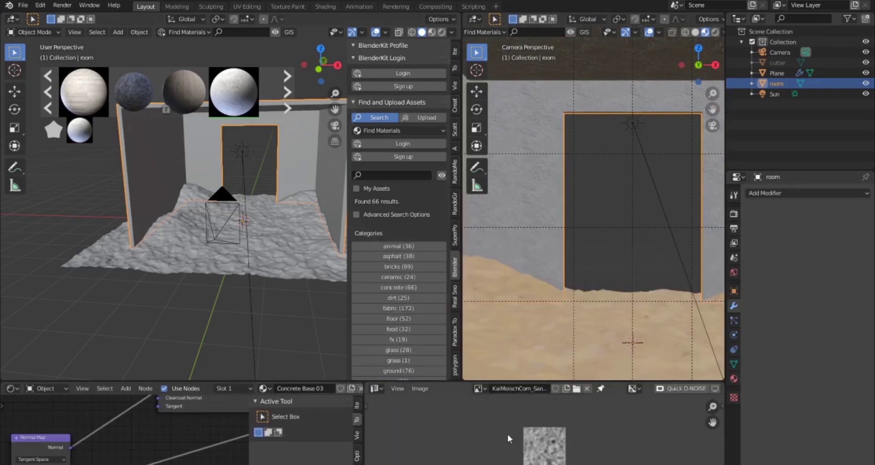
{"action": "scroll", "coordinate": [538, 434], "scroll_direction": "up", "scroll_amount": 2}
{"action": "key", "text": "Tab"}
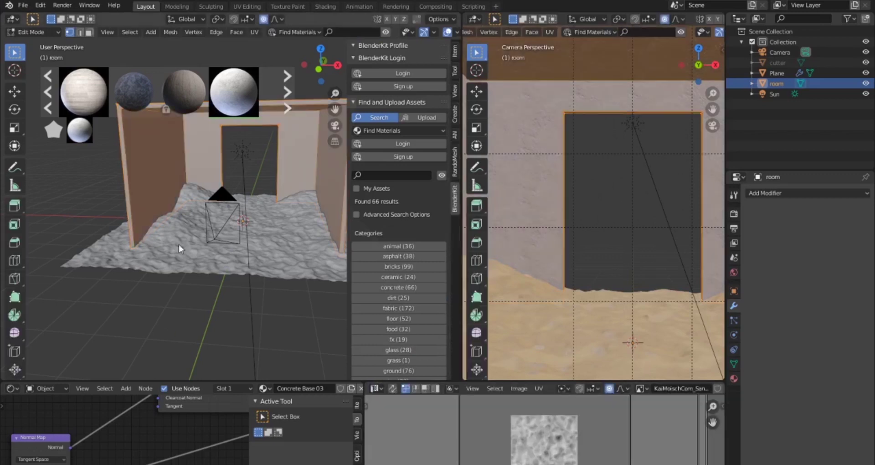
{"action": "scroll", "coordinate": [633, 429], "scroll_direction": "down", "scroll_amount": 3}
{"action": "scroll", "coordinate": [611, 461], "scroll_direction": "down", "scroll_amount": 2}
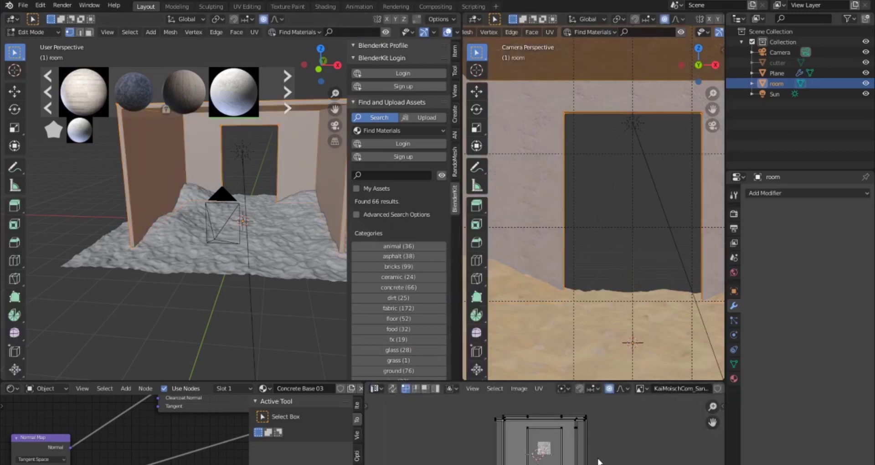
Step: Turn off proportional editing and scale the room's entire UV layout down to roughly half its size
{"action": "key", "text": "a"}
{"action": "key", "text": "s"}
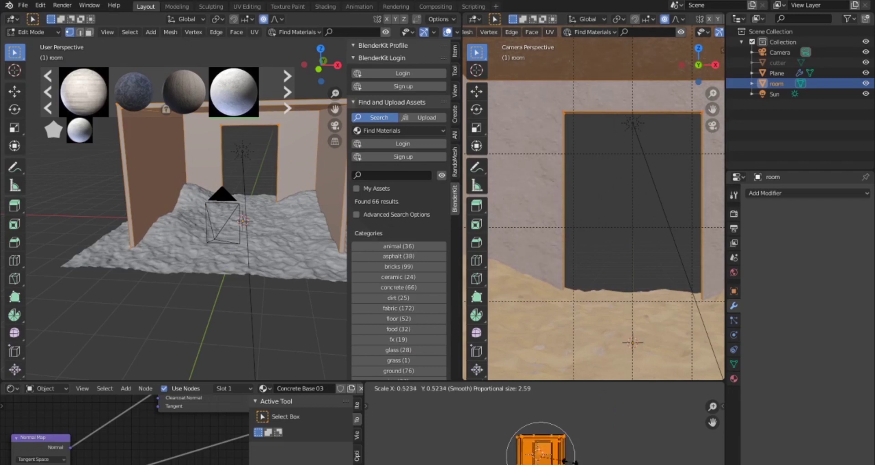
{"action": "left_click", "coordinate": [570, 459]}
{"action": "left_click", "coordinate": [607, 389]}
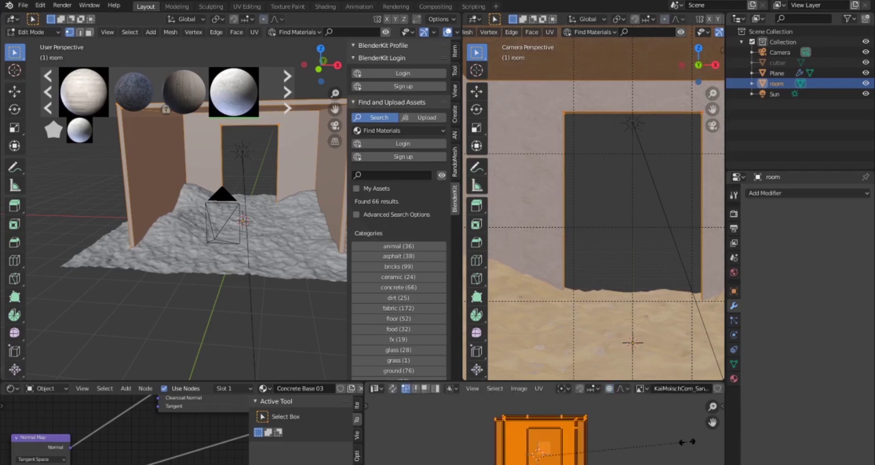
{"action": "key", "text": "s"}
{"action": "left_click", "coordinate": [620, 453]}
{"action": "scroll", "coordinate": [638, 351], "scroll_direction": "down", "scroll_amount": 2}
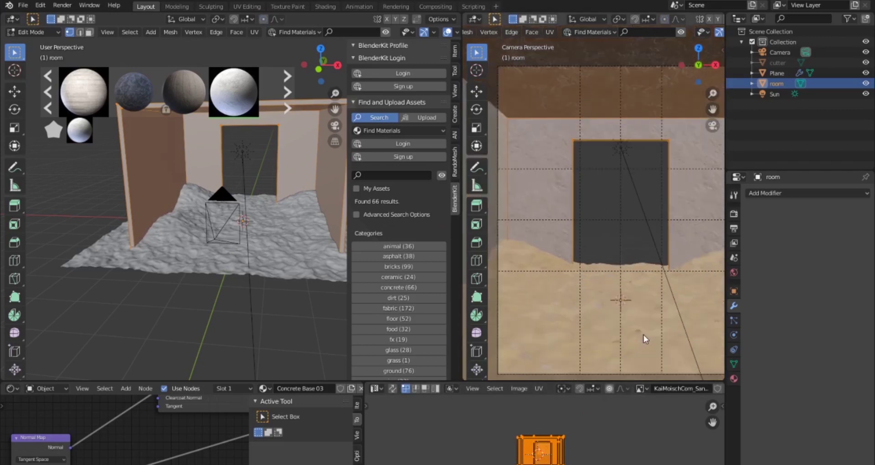
{"action": "key", "text": "s"}
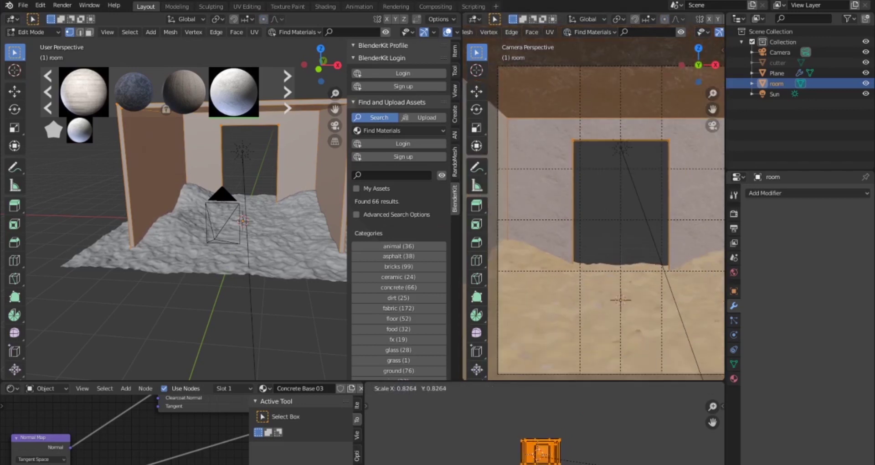
{"action": "key", "text": "Return"}
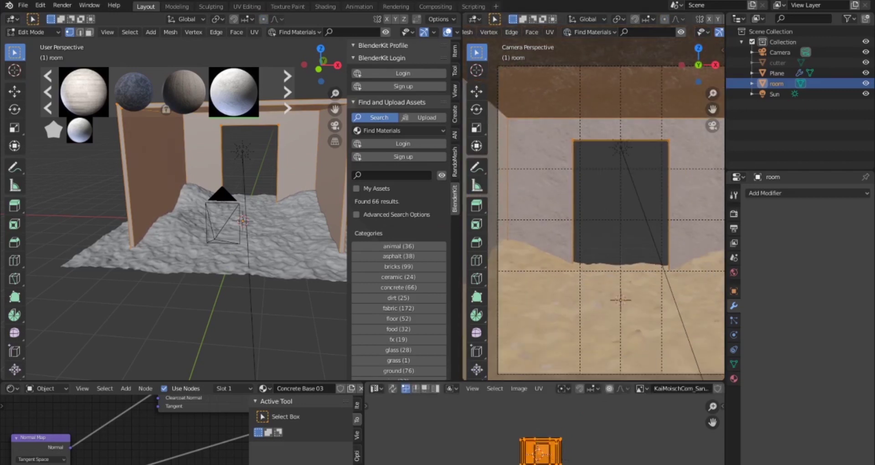
Step: Move the UV layout about 1.02 along X and 0.47 along Y, nudge it slightly, and return to Object Mode
{"action": "key", "text": "g"}
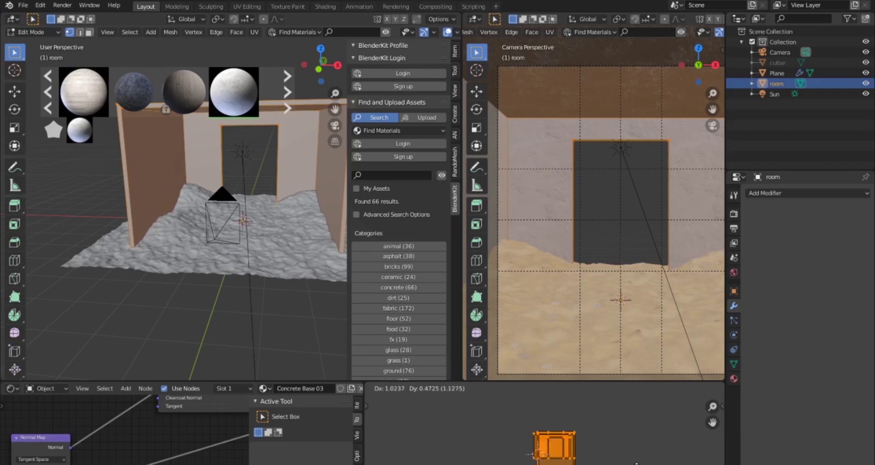
{"action": "key", "text": "Return"}
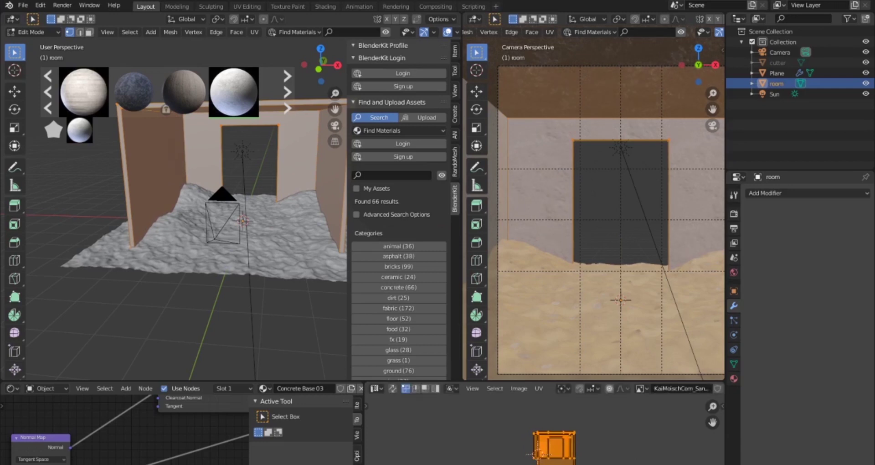
{"action": "key", "text": "g"}
{"action": "key", "text": "Return"}
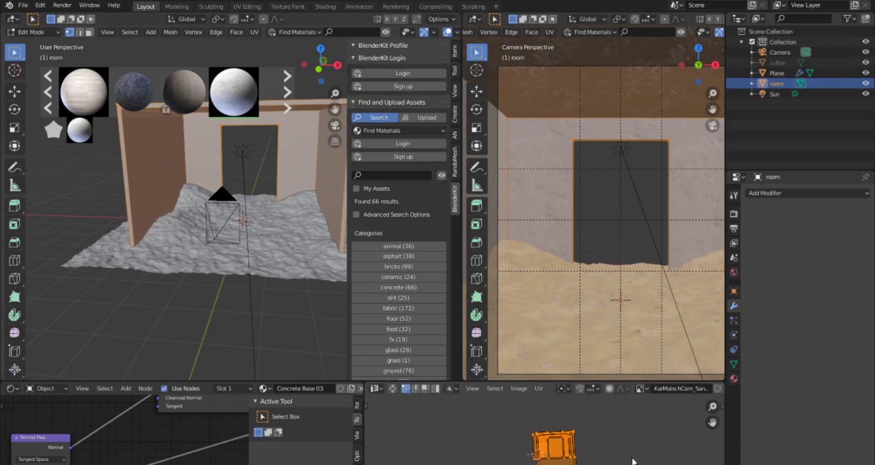
{"action": "key", "text": "Tab"}
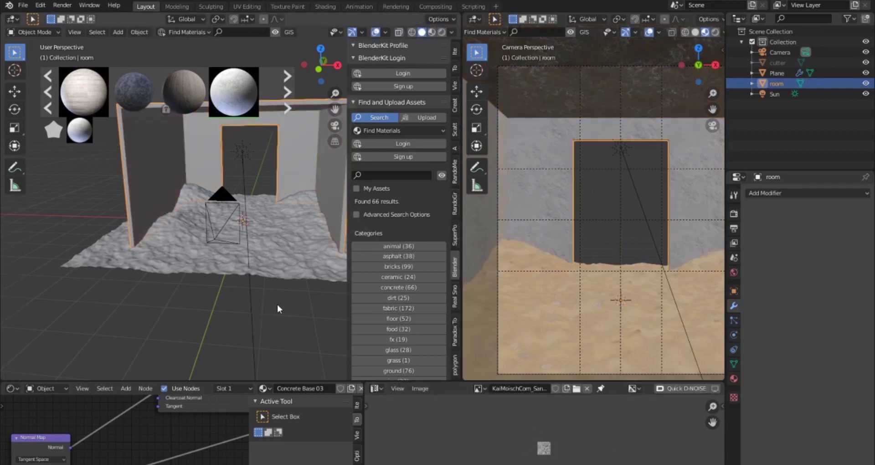
{"action": "middle_click_drag", "start_coordinate": [566, 243], "coordinate": [554, 239], "text": "shift"}
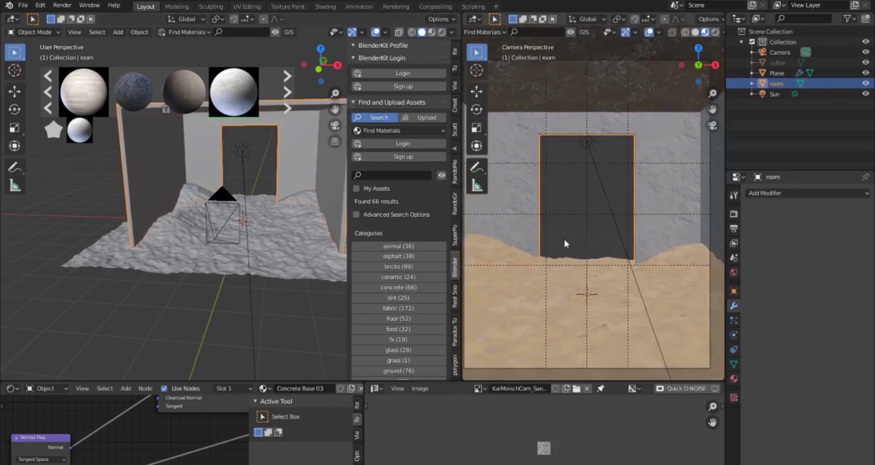
Step: Deselect the room and preview its concrete walls in the camera viewport with rendered shading
{"action": "scroll", "coordinate": [564, 239], "scroll_direction": "down", "scroll_amount": 3}
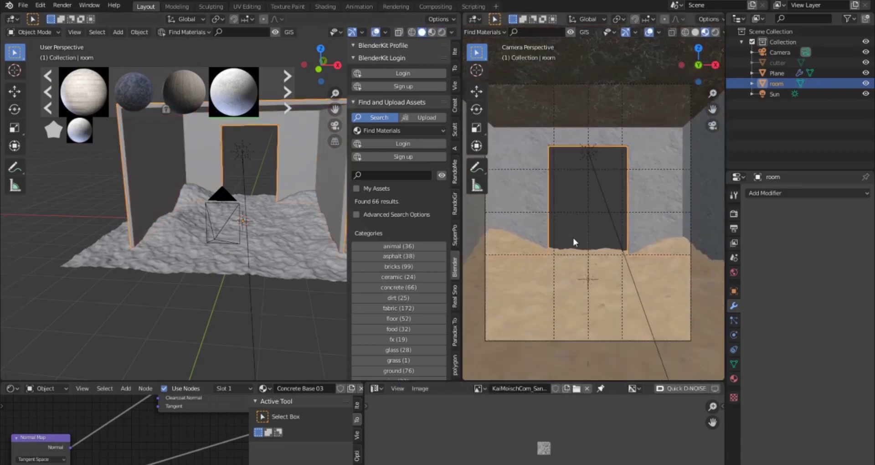
{"action": "left_click", "coordinate": [289, 306]}
{"action": "middle_click_drag", "start_coordinate": [288, 301], "coordinate": [267, 288]}
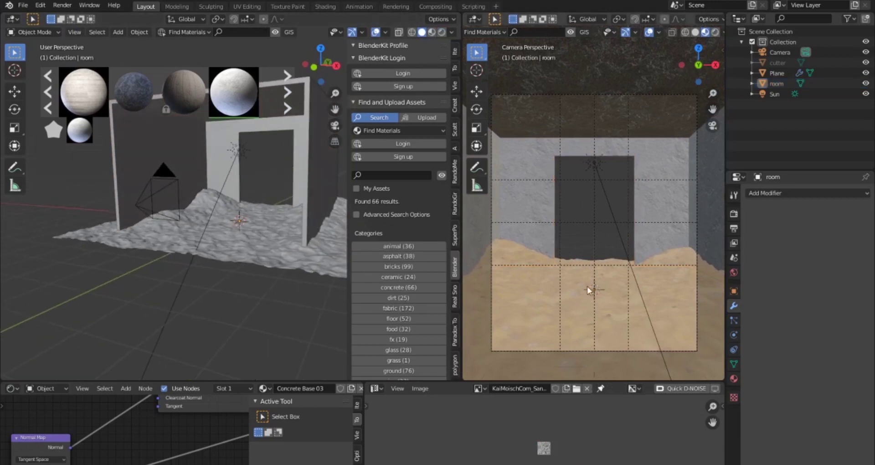
{"action": "left_click", "coordinate": [715, 32]}
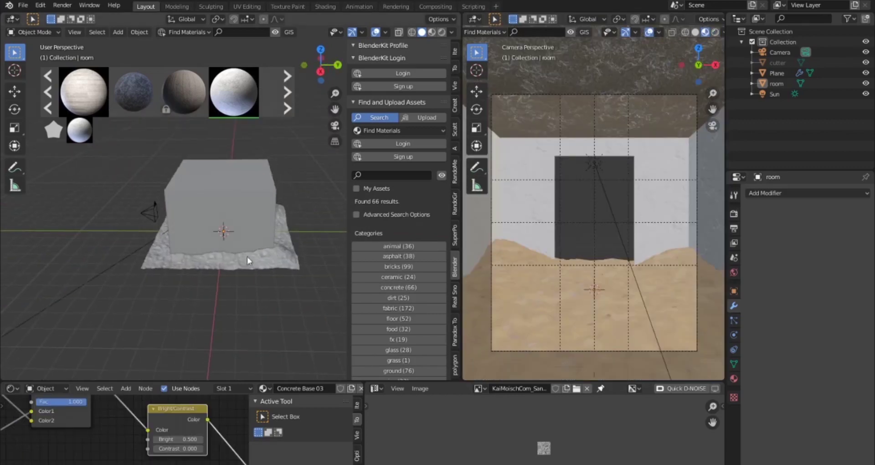
Step: Add a plane mesh at the room's base and scale its geometry up about 15.4 times in Edit Mode
{"action": "middle_click_drag", "start_coordinate": [247, 257], "coordinate": [182, 240]}
{"action": "key", "text": "shift+a"}
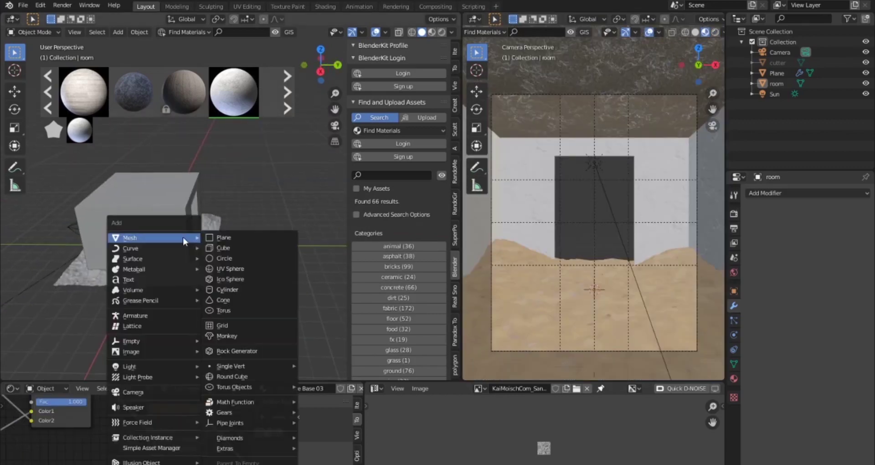
{"action": "left_click", "coordinate": [222, 240]}
{"action": "key", "text": "Tab"}
{"action": "key", "text": "s"}
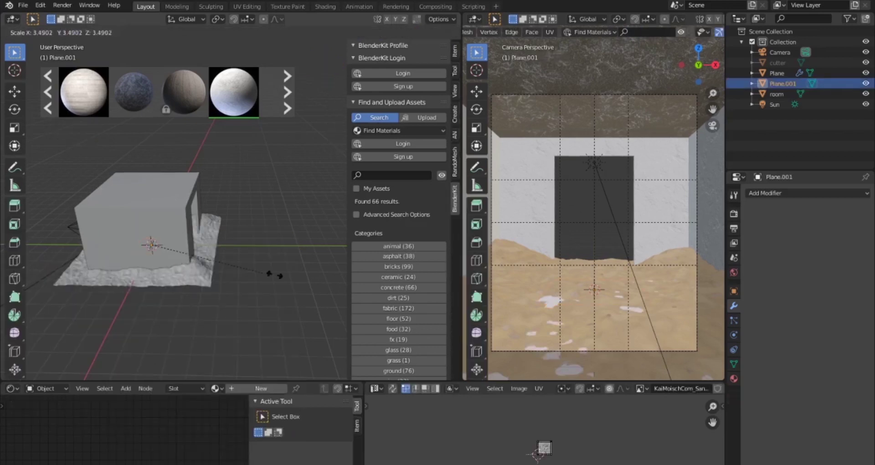
{"action": "left_click", "coordinate": [197, 291]}
{"action": "scroll", "coordinate": [188, 278], "scroll_direction": "down", "scroll_amount": 4}
{"action": "scroll", "coordinate": [190, 282], "scroll_direction": "down", "scroll_amount": 1}
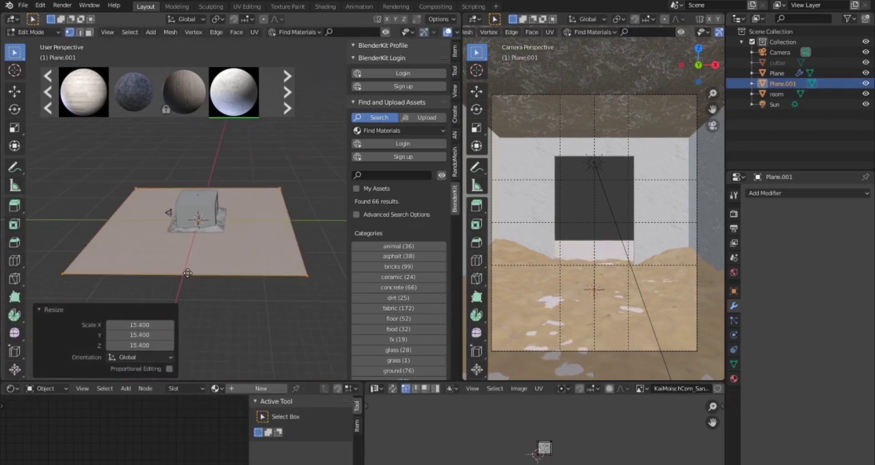
Step: Move the large plane's geometry about 19.65 m along Y so it lies outside the doorway, and return to Object Mode
{"action": "key", "text": "g"}
{"action": "key", "text": "y"}
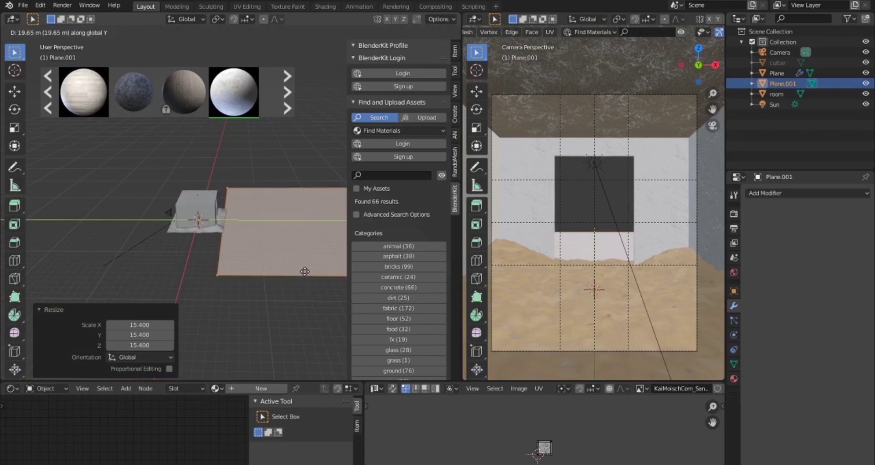
{"action": "left_click", "coordinate": [303, 272]}
{"action": "key", "text": "Tab"}
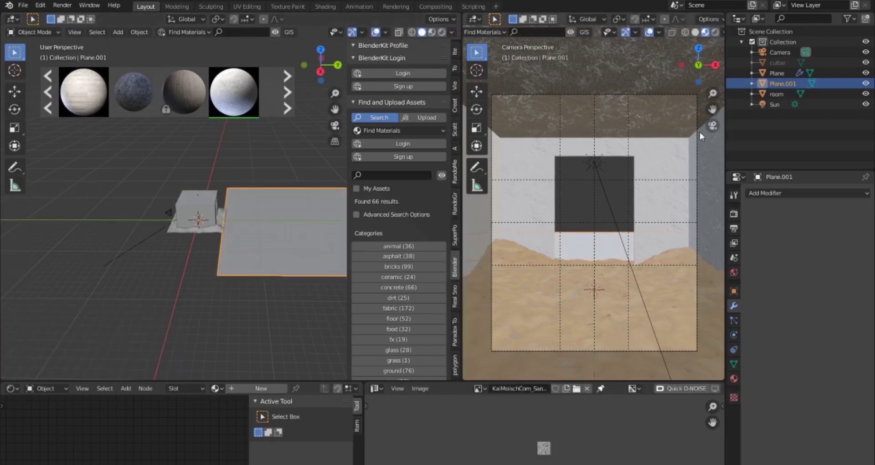
Step: Set the camera's clip end distance to 100000 m
{"action": "left_click", "coordinate": [780, 52]}
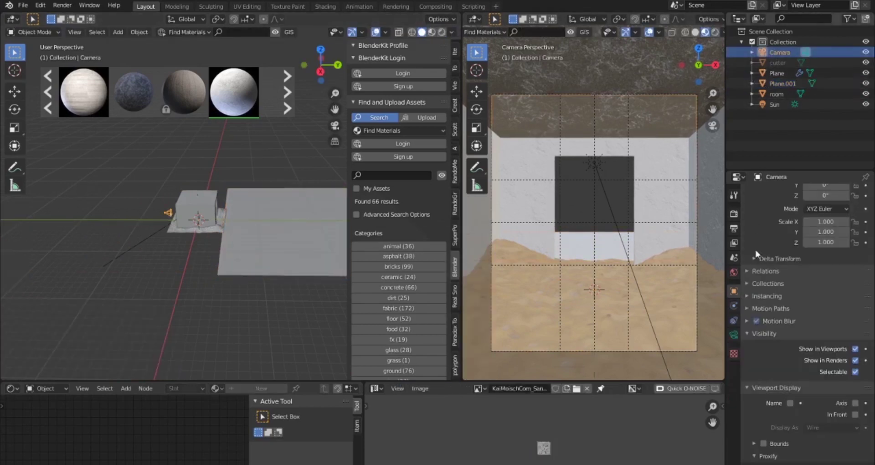
{"action": "left_click", "coordinate": [733, 335]}
{"action": "double_click", "coordinate": [827, 308]}
{"action": "type", "text": "100"}
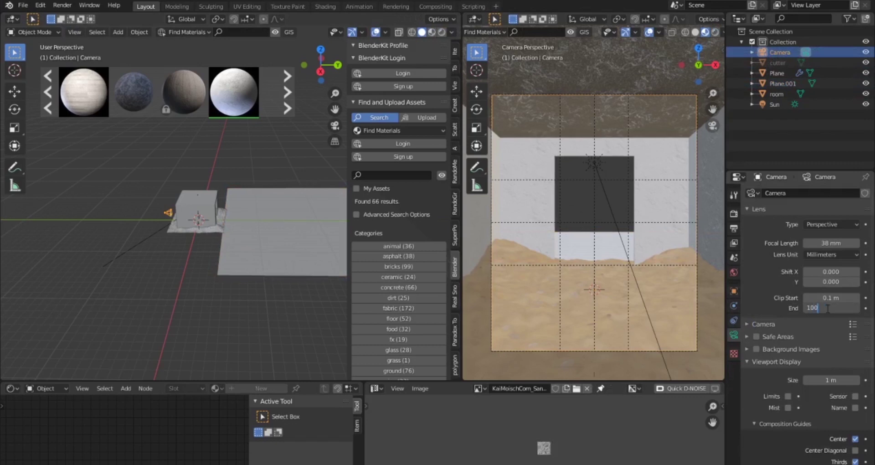
{"action": "type", "text": "000"}
{"action": "key", "text": "Return"}
Step: Create a new material on the large plane outside the room and name it water
{"action": "middle_click_drag", "start_coordinate": [195, 264], "coordinate": [303, 271]}
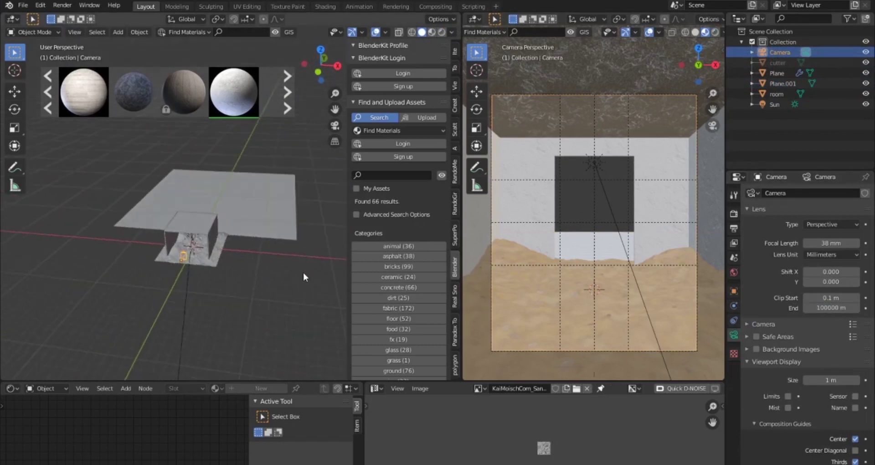
{"action": "left_click", "coordinate": [283, 222]}
{"action": "left_click", "coordinate": [261, 388]}
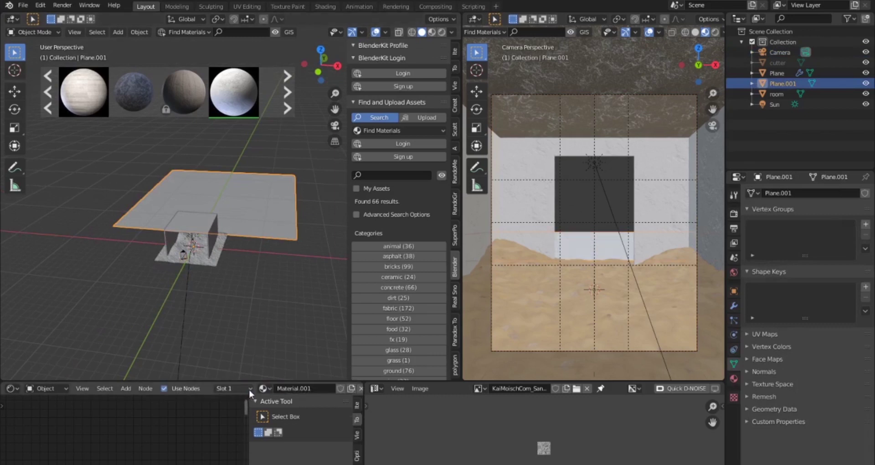
{"action": "left_click", "coordinate": [304, 387]}
{"action": "type", "text": "water"}
{"action": "key", "text": "Return"}
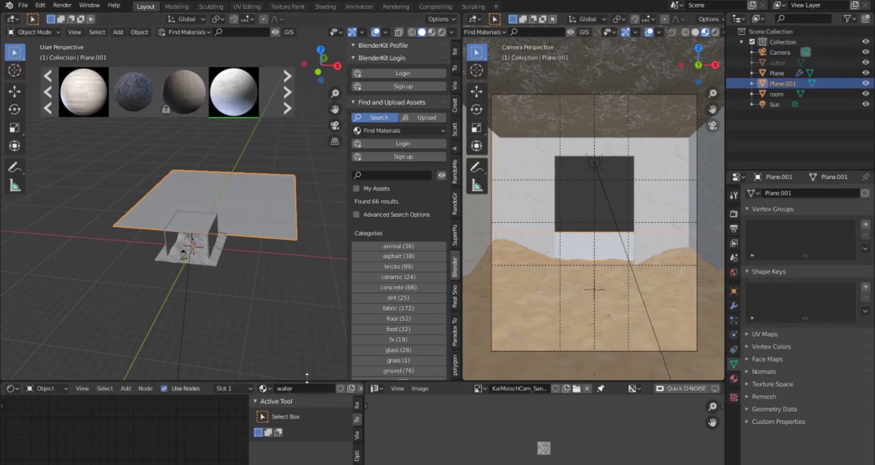
Step: Enlarge the node editor area and bring the plane outside the doorway into view in the material preview viewport
{"action": "left_click_drag", "start_coordinate": [306, 382], "coordinate": [310, 310]}
{"action": "middle_click_drag", "start_coordinate": [556, 223], "coordinate": [669, 35]}
{"action": "scroll", "coordinate": [566, 233], "scroll_direction": "up", "scroll_amount": 1}
{"action": "middle_click_drag", "start_coordinate": [566, 233], "coordinate": [689, 88], "text": "shift"}
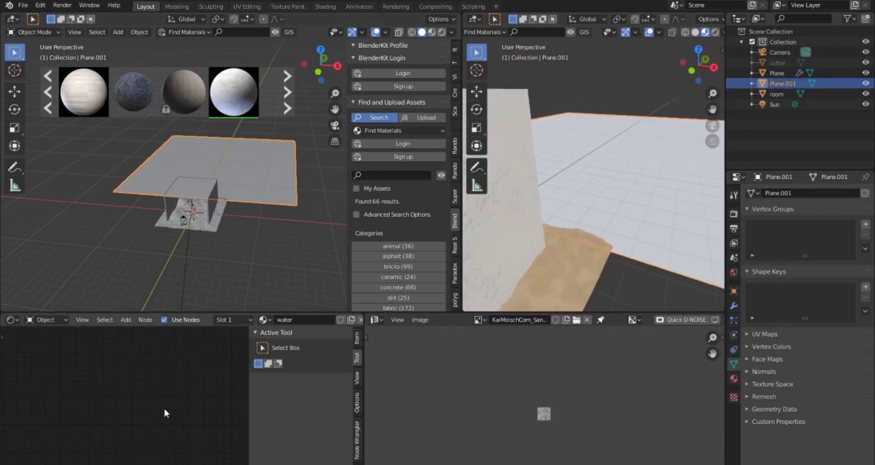
Step: Set the water material's Principled shader to transmission 1.000 and roughness about 0.014
{"action": "key", "text": "Home"}
{"action": "middle_click_drag", "start_coordinate": [87, 446], "coordinate": [76, 407]}
{"action": "scroll", "coordinate": [111, 404], "scroll_direction": "up", "scroll_amount": 2}
{"action": "middle_click_drag", "start_coordinate": [181, 371], "coordinate": [145, 461]}
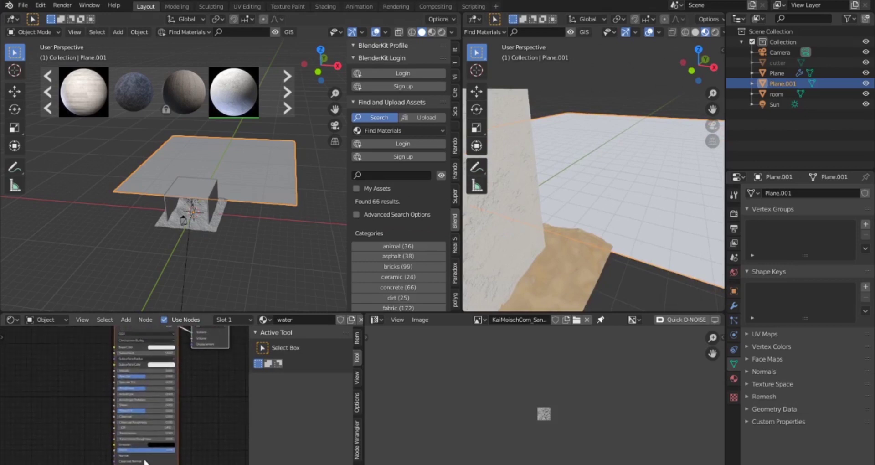
{"action": "left_click_drag", "start_coordinate": [138, 432], "coordinate": [174, 433]}
{"action": "middle_click_drag", "start_coordinate": [28, 363], "coordinate": [74, 460]}
{"action": "scroll", "coordinate": [84, 431], "scroll_direction": "up", "scroll_amount": 4}
{"action": "middle_click_drag", "start_coordinate": [98, 418], "coordinate": [61, 338]}
{"action": "mouse_move", "coordinate": [141, 375]}
{"action": "left_mouse_down"}
{"action": "mouse_move", "coordinate": [118, 375]}
{"action": "mouse_move", "coordinate": [134, 375]}
{"action": "mouse_move", "coordinate": [124, 379]}
{"action": "left_mouse_up"}
{"action": "middle_click_drag", "start_coordinate": [67, 372], "coordinate": [126, 348]}
Step: Add a Bump node to the water material and connect its Normal output to the Principled shader's Normal input
{"action": "key", "text": "shift+a"}
{"action": "left_click", "coordinate": [54, 338]}
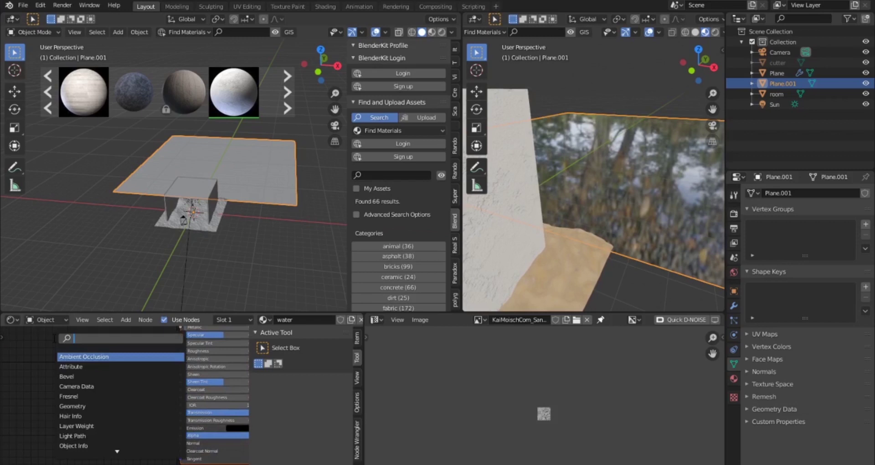
{"action": "type", "text": "bump"}
{"action": "key", "text": "Return"}
{"action": "left_click", "coordinate": [111, 422]}
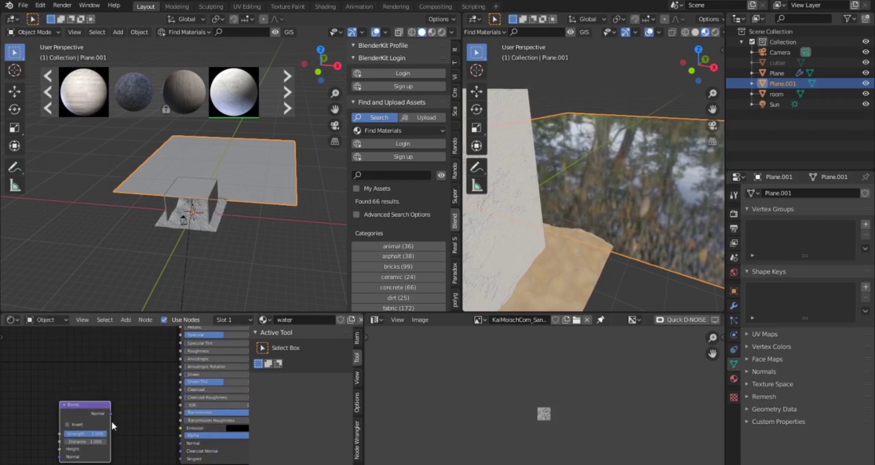
{"action": "middle_click_drag", "start_coordinate": [119, 449], "coordinate": [0, 429]}
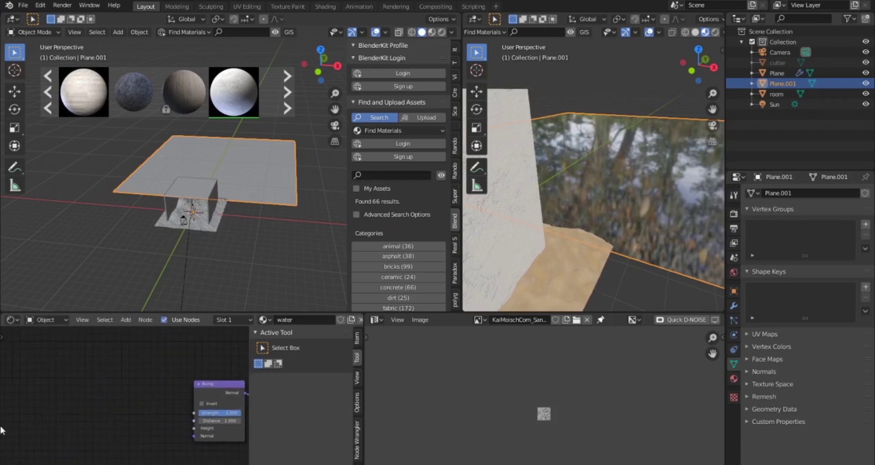
Step: Add a Musgrave Texture node and connect its Fac output to the Bump node's Height input
{"action": "key", "text": "shift+a"}
{"action": "left_click", "coordinate": [108, 367]}
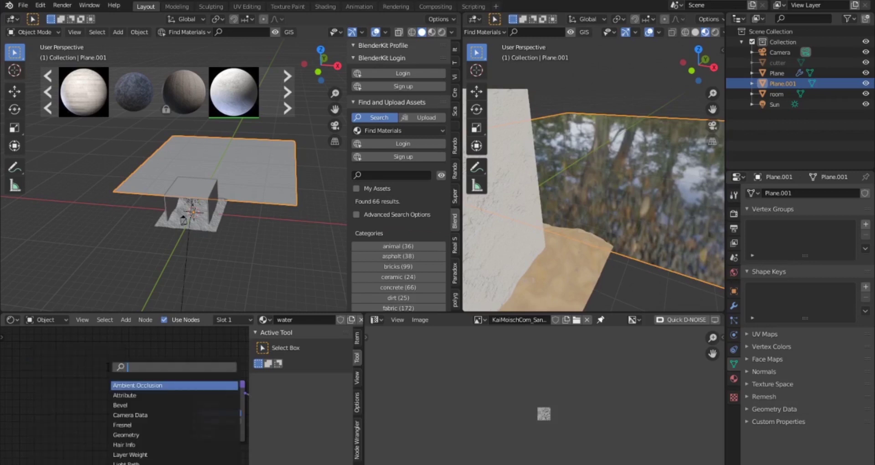
{"action": "type", "text": "musgrave"}
{"action": "key", "text": "Return"}
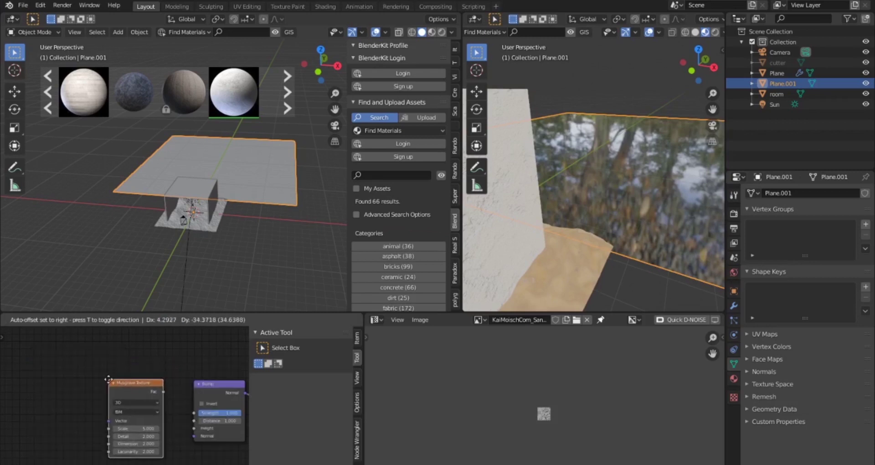
{"action": "left_click", "coordinate": [95, 382]}
{"action": "left_click_drag", "start_coordinate": [150, 395], "coordinate": [194, 429]}
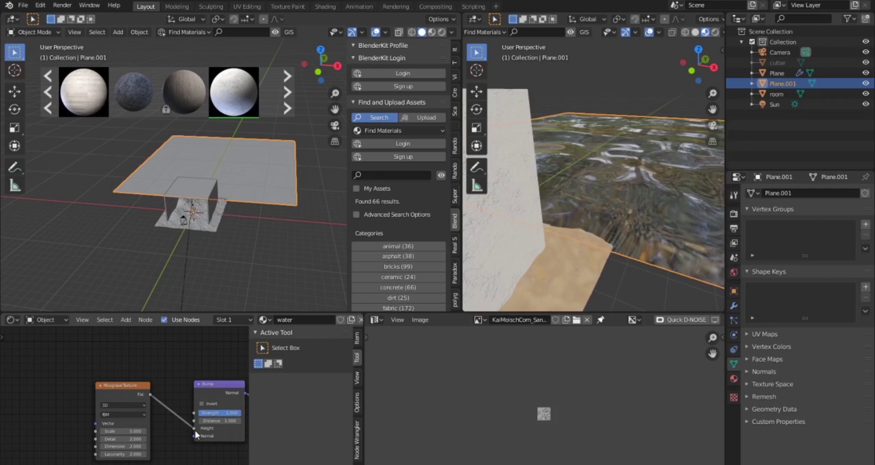
Step: Try a scale of 300 on the Musgrave Texture and settle on 250
{"action": "left_click", "coordinate": [128, 432]}
{"action": "type", "text": "300"}
{"action": "key", "text": "Return"}
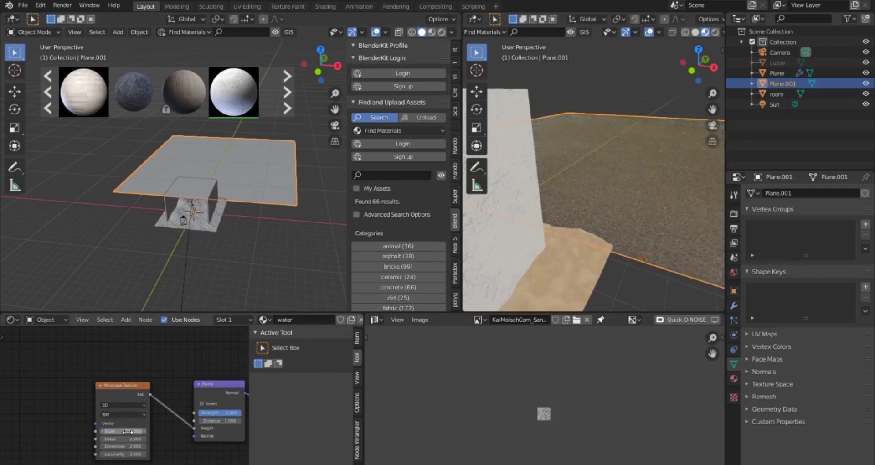
{"action": "left_click", "coordinate": [128, 431]}
{"action": "type", "text": "25"}
{"action": "key", "text": "Return"}
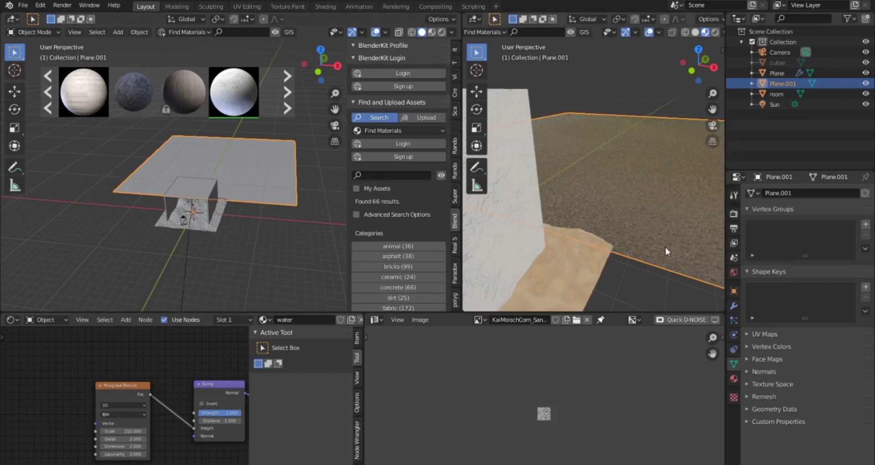
Step: Add Texture Coordinate and Mapping nodes to the Musgrave Texture and set the mapping's X scale to 0.300
{"action": "left_click", "coordinate": [644, 294]}
{"action": "key", "text": "KP_0"}
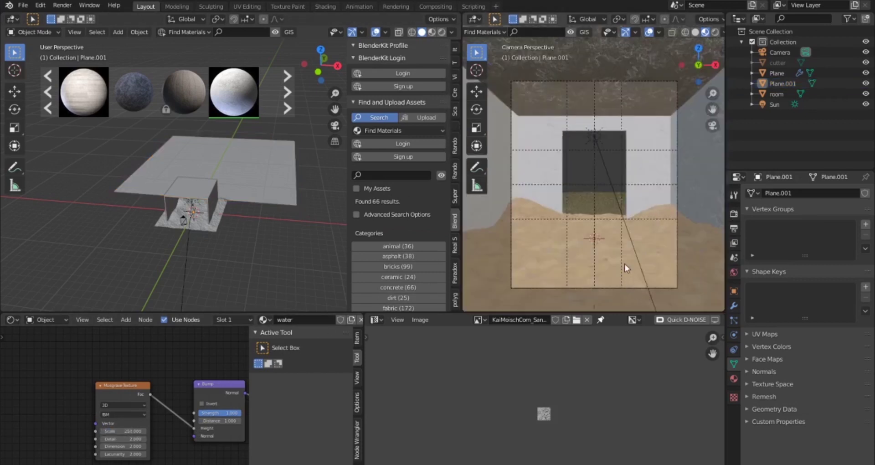
{"action": "scroll", "coordinate": [626, 248], "scroll_direction": "up", "scroll_amount": 6}
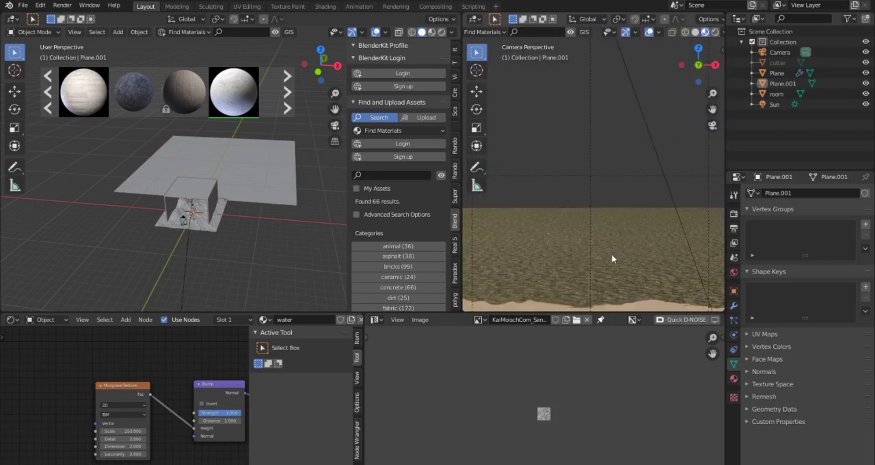
{"action": "scroll", "coordinate": [610, 246], "scroll_direction": "down", "scroll_amount": 3}
{"action": "scroll", "coordinate": [608, 244], "scroll_direction": "up", "scroll_amount": 2}
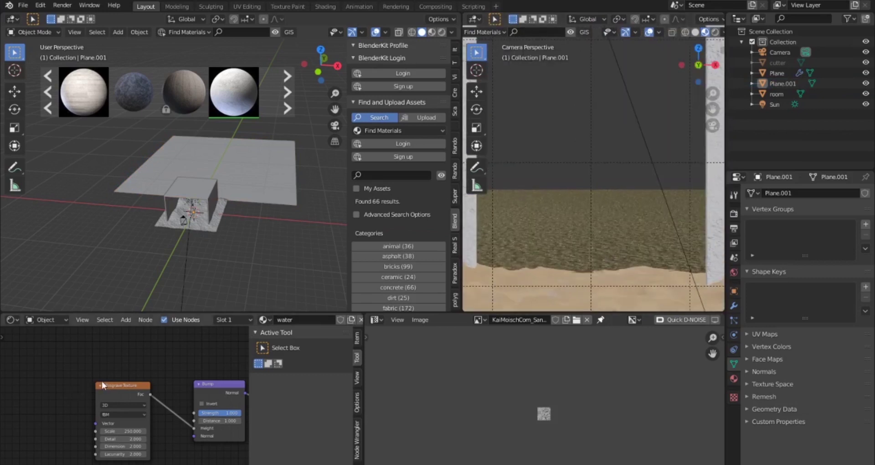
{"action": "key", "text": "ctrl+t"}
{"action": "middle_click_drag", "start_coordinate": [105, 389], "coordinate": [196, 349]}
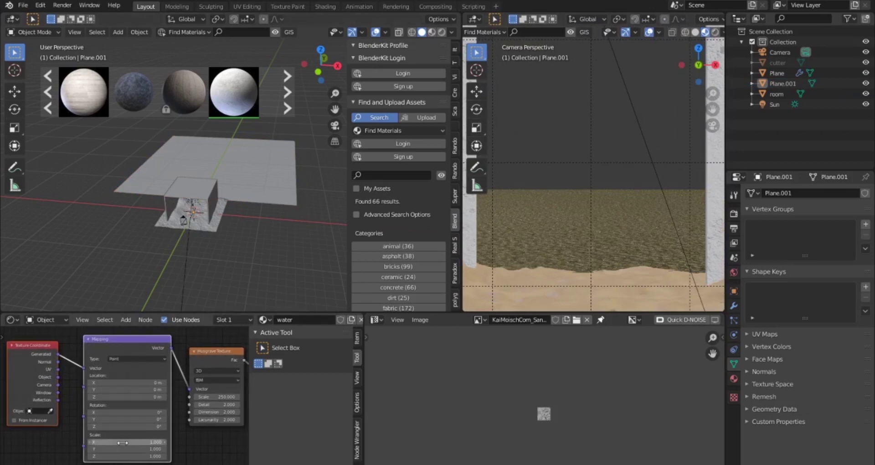
{"action": "mouse_move", "coordinate": [128, 442]}
{"action": "left_mouse_down"}
{"action": "mouse_move", "coordinate": [157, 442]}
{"action": "mouse_move", "coordinate": [116, 442]}
{"action": "left_mouse_up"}
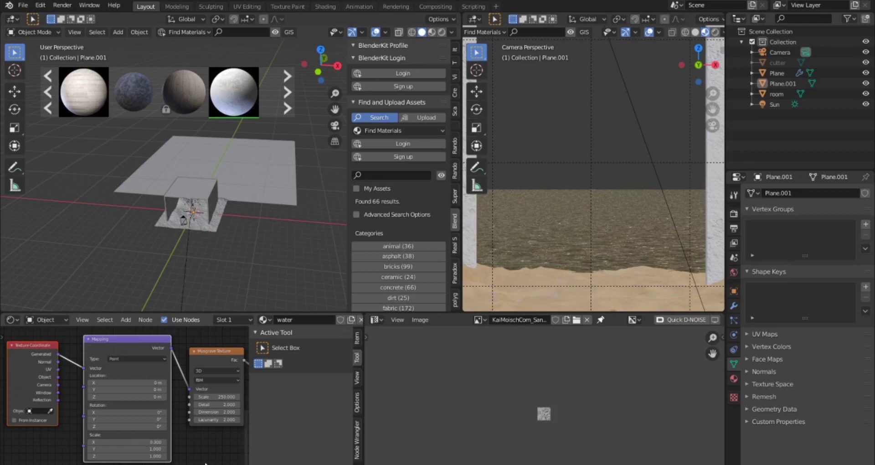
Step: Set the Bump node's strength to 0.15, after trying 0.3, and its distance to 0.6
{"action": "middle_click_drag", "start_coordinate": [196, 462], "coordinate": [87, 464]}
{"action": "middle_click_drag", "start_coordinate": [137, 452], "coordinate": [45, 464]}
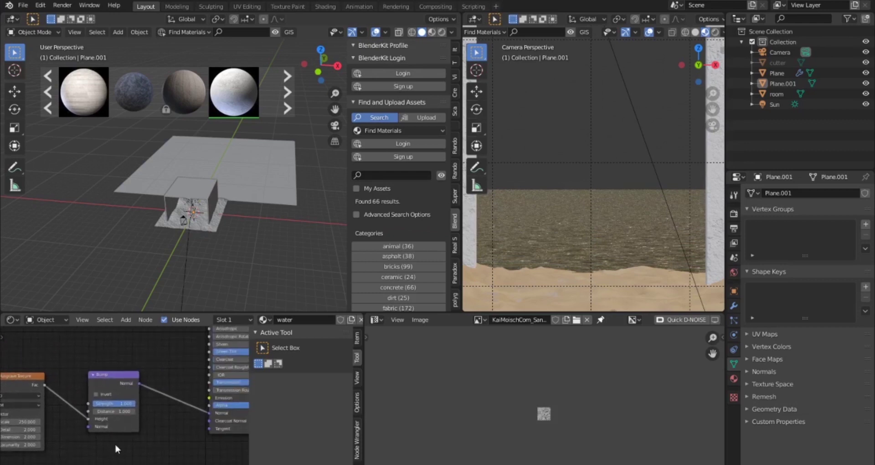
{"action": "left_click", "coordinate": [118, 404]}
{"action": "type", "text": "0.3"}
{"action": "key", "text": "Return"}
{"action": "left_click", "coordinate": [117, 404]}
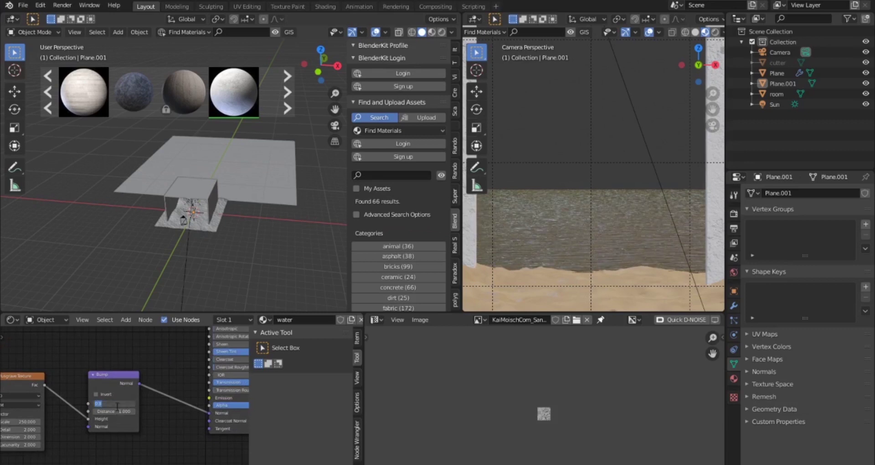
{"action": "type", "text": "0.15"}
{"action": "key", "text": "Return"}
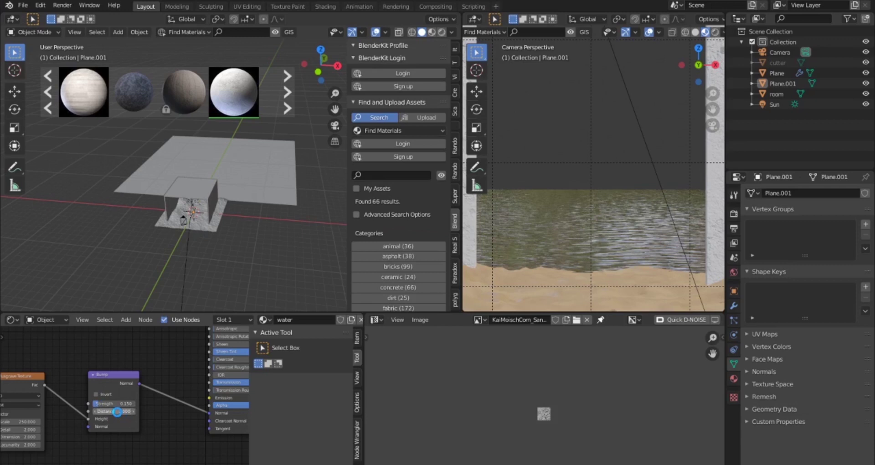
{"action": "left_click", "coordinate": [122, 412]}
{"action": "type", "text": "0.5"}
{"action": "key", "text": "Return"}
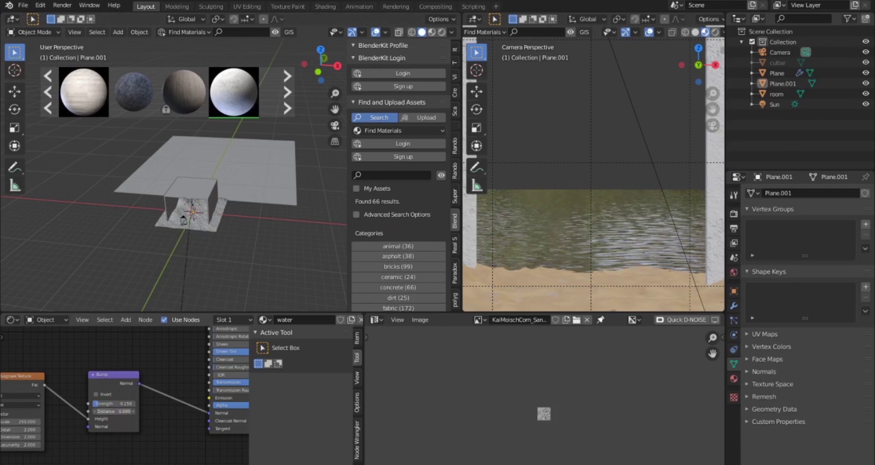
Step: Set the water shader's IOR to 1.250 and its specular to 0.736
{"action": "middle_click_drag", "start_coordinate": [182, 428], "coordinate": [136, 449]}
{"action": "mouse_move", "coordinate": [195, 407]}
{"action": "left_mouse_down"}
{"action": "mouse_move", "coordinate": [173, 406]}
{"action": "mouse_move", "coordinate": [184, 406]}
{"action": "left_mouse_up"}
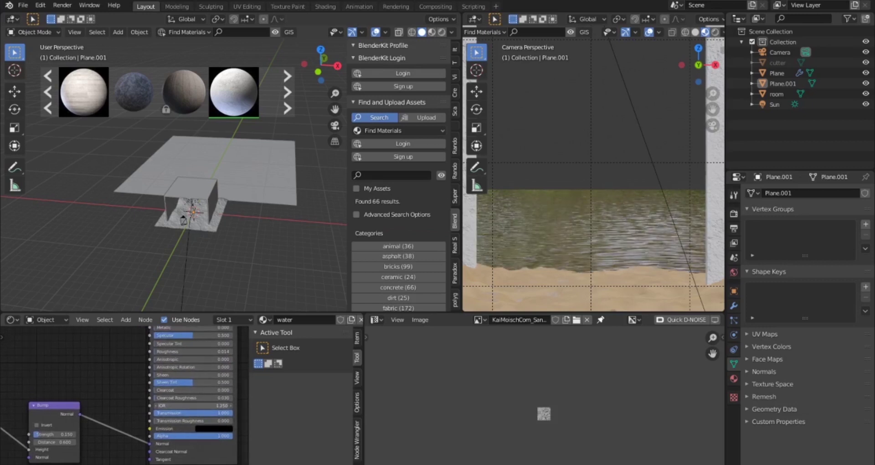
{"action": "middle_click_drag", "start_coordinate": [113, 367], "coordinate": [118, 391]}
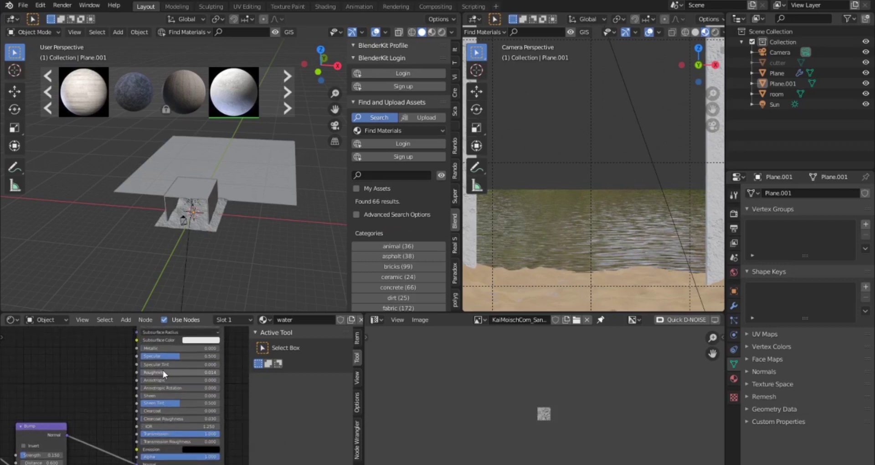
{"action": "middle_click_drag", "start_coordinate": [107, 364], "coordinate": [108, 368]}
{"action": "left_click_drag", "start_coordinate": [169, 361], "coordinate": [187, 360]}
{"action": "middle_click_drag", "start_coordinate": [93, 371], "coordinate": [89, 382]}
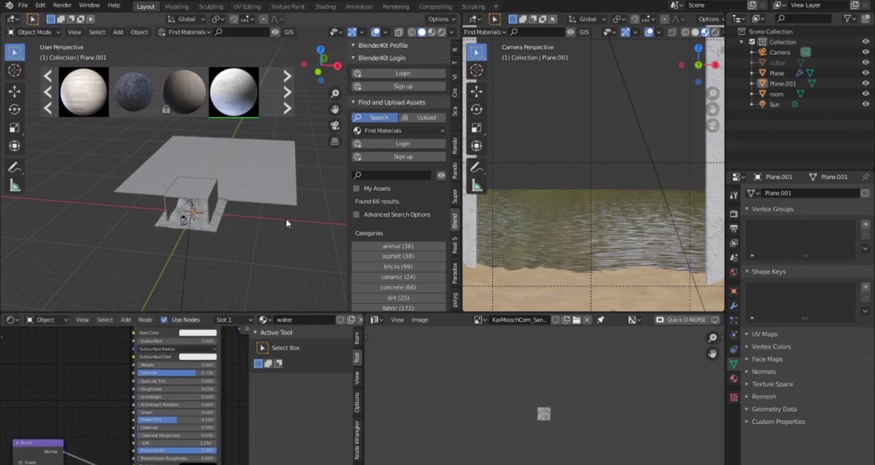
Step: Start importing an image as a plane and open the skies folder of the assets library
{"action": "middle_click_drag", "start_coordinate": [241, 255], "coordinate": [335, 253]}
{"action": "scroll", "coordinate": [543, 230], "scroll_direction": "down", "scroll_amount": 4}
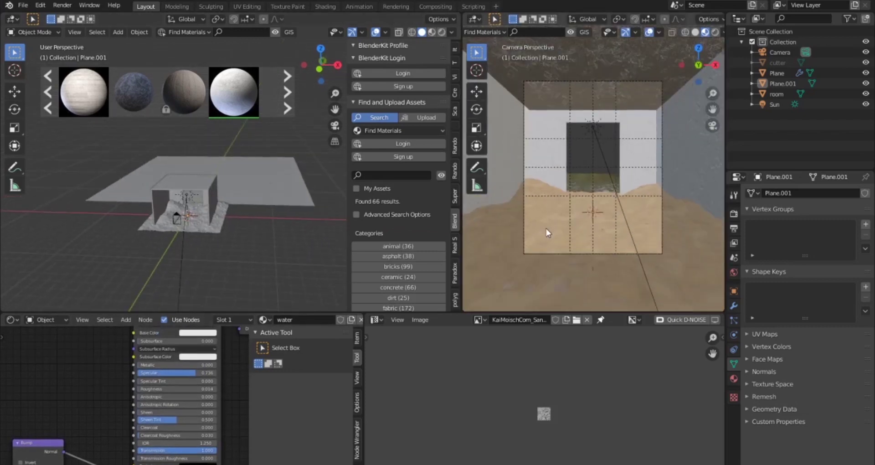
{"action": "scroll", "coordinate": [548, 233], "scroll_direction": "up", "scroll_amount": 3}
{"action": "key", "text": "shift+a"}
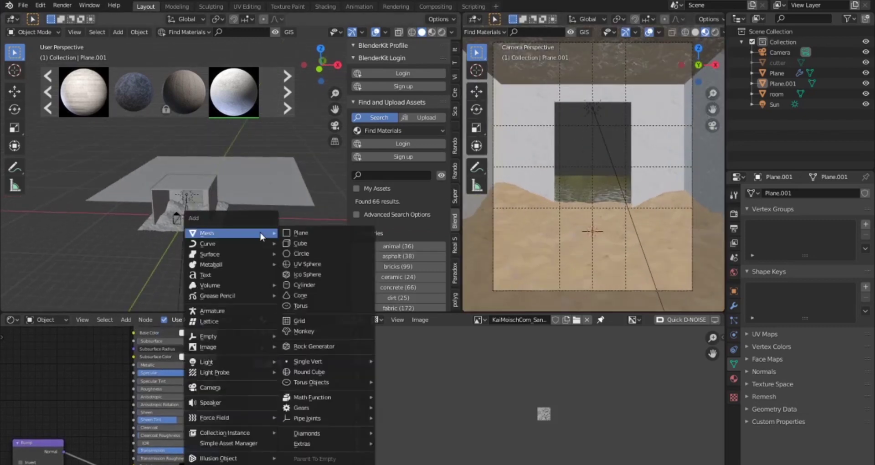
{"action": "mouse_move", "coordinate": [249, 347]}
{"action": "left_click", "coordinate": [320, 368]}
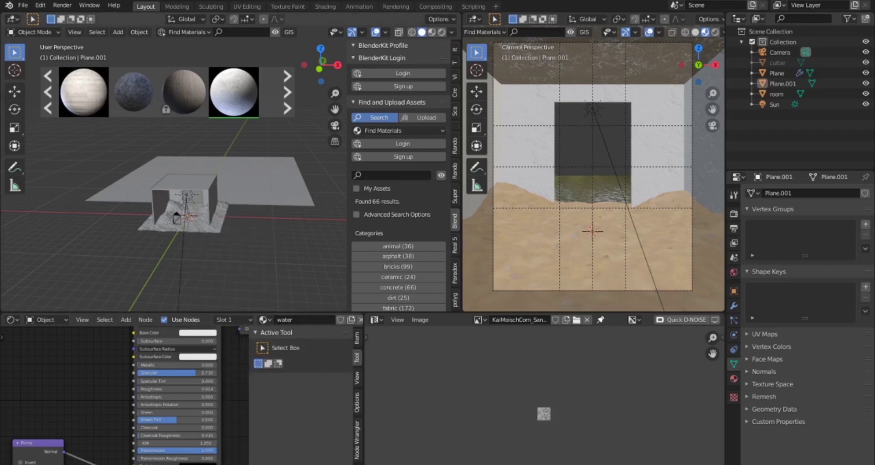
{"action": "left_click_drag", "start_coordinate": [0, 102], "coordinate": [344, 91]}
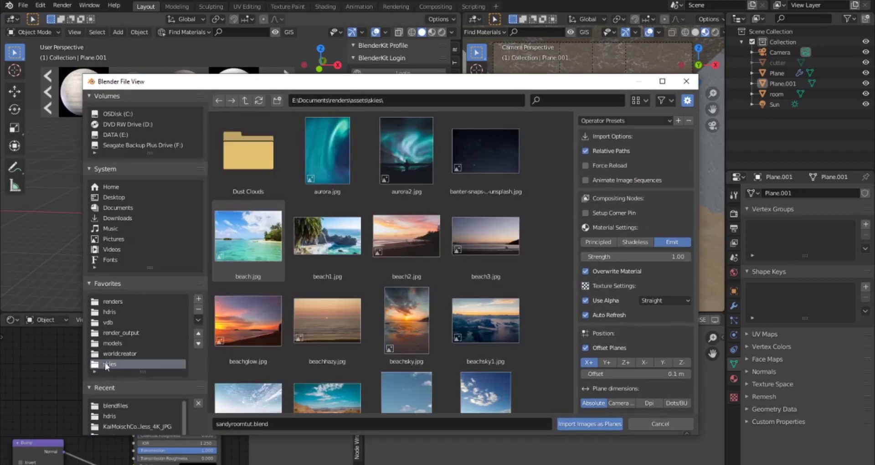
Step: Find mtstmichelfield.jpg among the sky images and import it as a plane with the Emit material setting
{"action": "scroll", "coordinate": [533, 249], "scroll_direction": "down", "scroll_amount": 2}
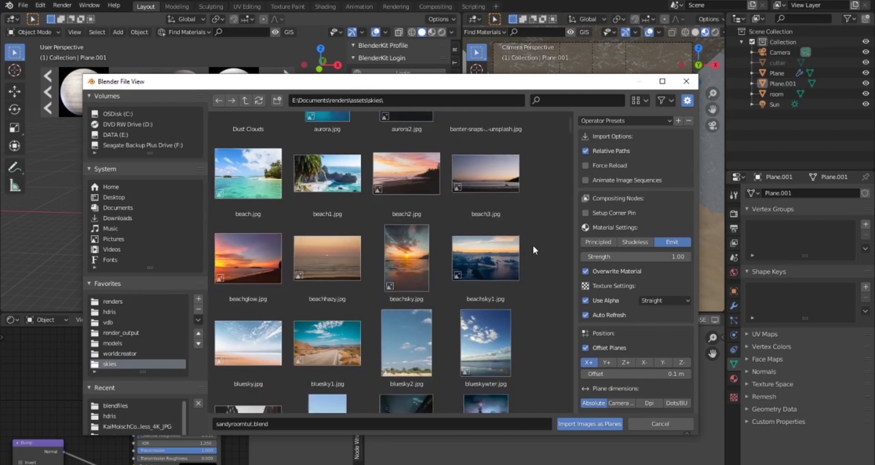
{"action": "scroll", "coordinate": [533, 245], "scroll_direction": "down", "scroll_amount": 3}
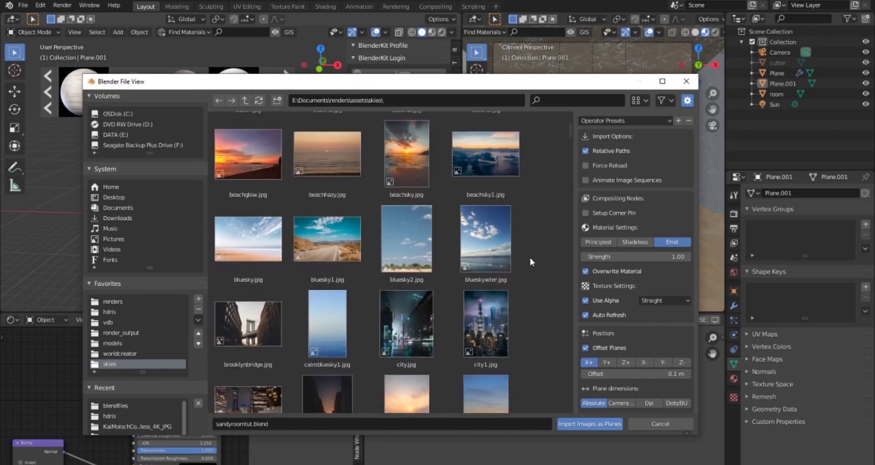
{"action": "scroll", "coordinate": [530, 258], "scroll_direction": "down", "scroll_amount": 7}
{"action": "scroll", "coordinate": [529, 258], "scroll_direction": "down", "scroll_amount": 12}
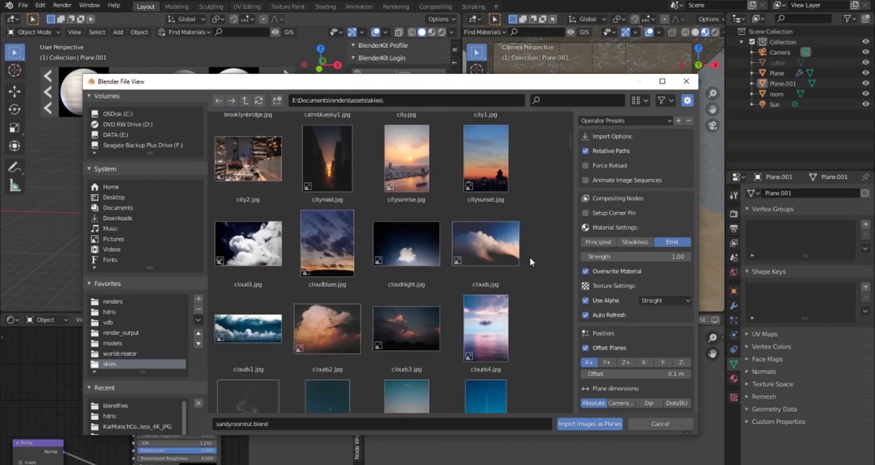
{"action": "scroll", "coordinate": [530, 257], "scroll_direction": "down", "scroll_amount": 12}
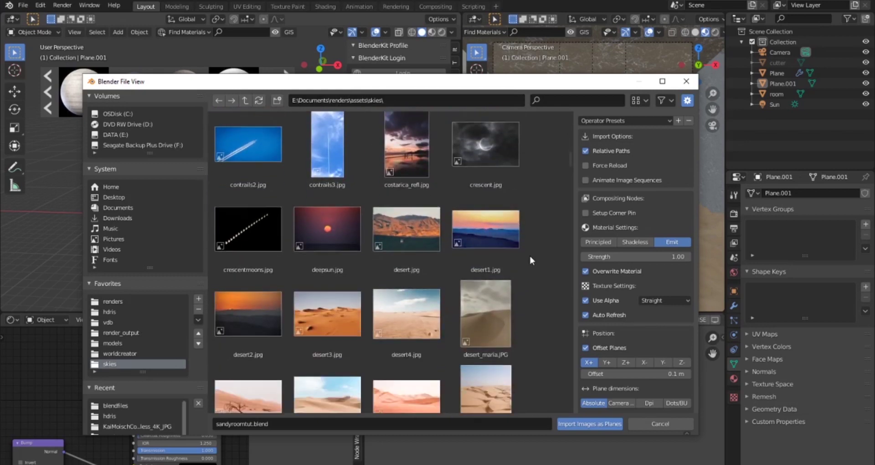
{"action": "scroll", "coordinate": [530, 257], "scroll_direction": "down", "scroll_amount": 4}
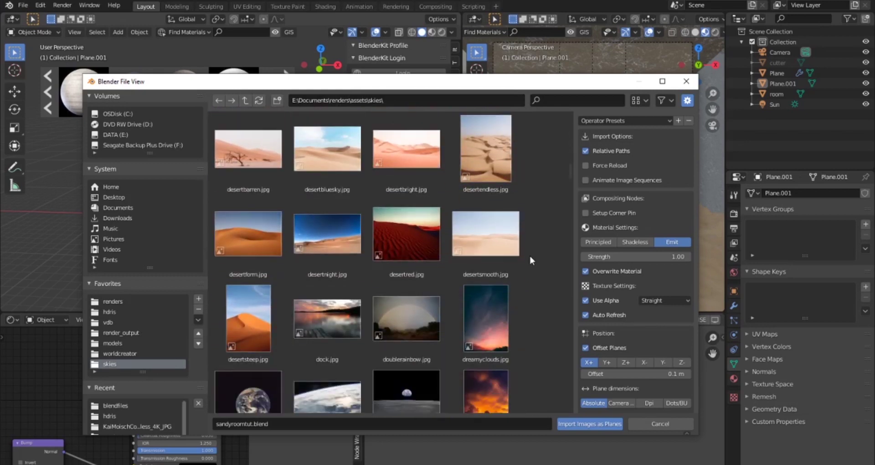
{"action": "scroll", "coordinate": [529, 256], "scroll_direction": "down", "scroll_amount": 20}
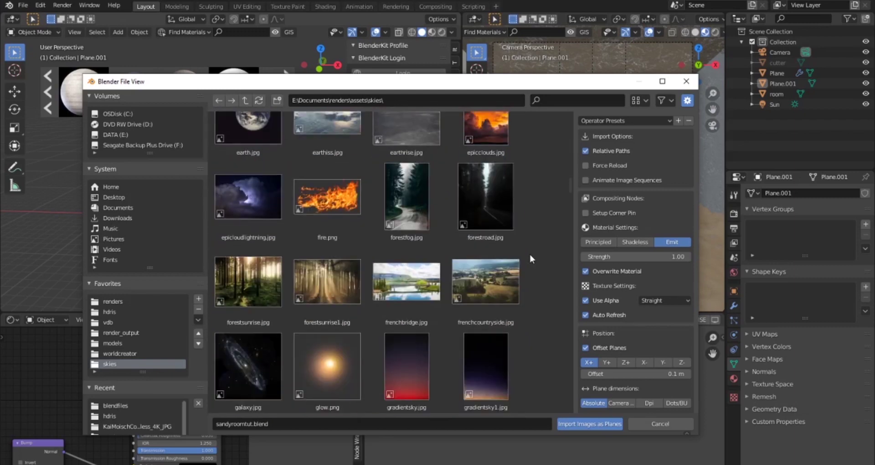
{"action": "scroll", "coordinate": [530, 259], "scroll_direction": "down", "scroll_amount": 20}
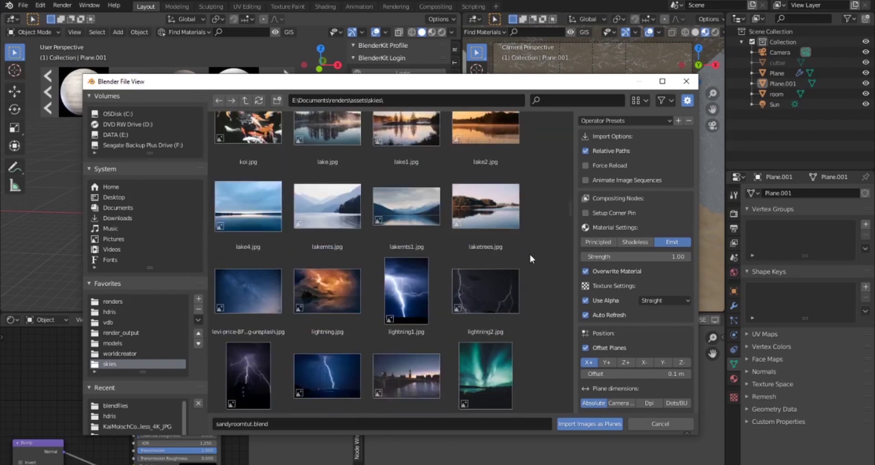
{"action": "scroll", "coordinate": [530, 259], "scroll_direction": "down", "scroll_amount": 12}
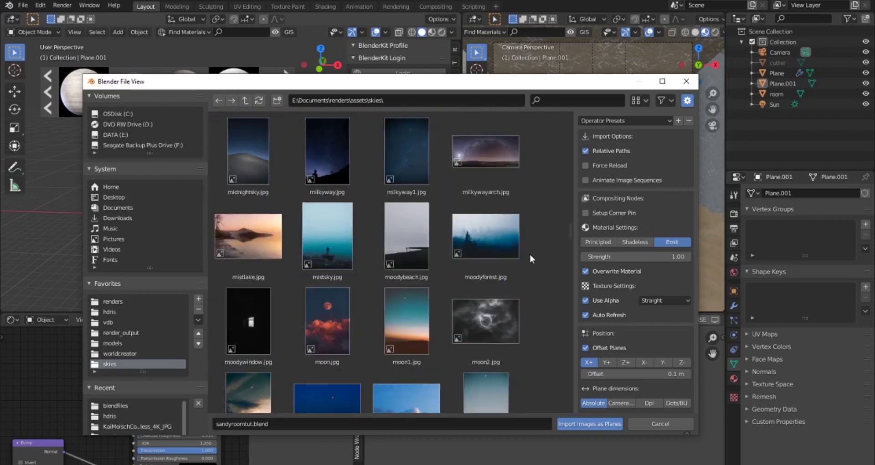
{"action": "scroll", "coordinate": [530, 255], "scroll_direction": "down", "scroll_amount": 6}
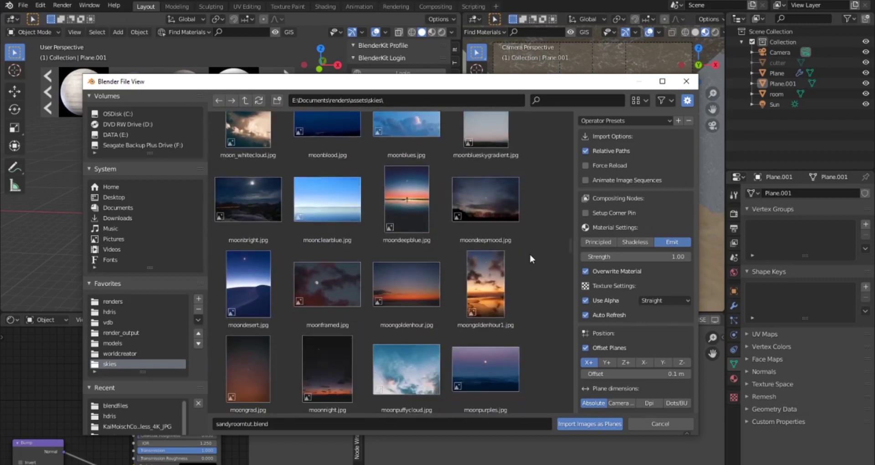
{"action": "scroll", "coordinate": [530, 256], "scroll_direction": "down", "scroll_amount": 12}
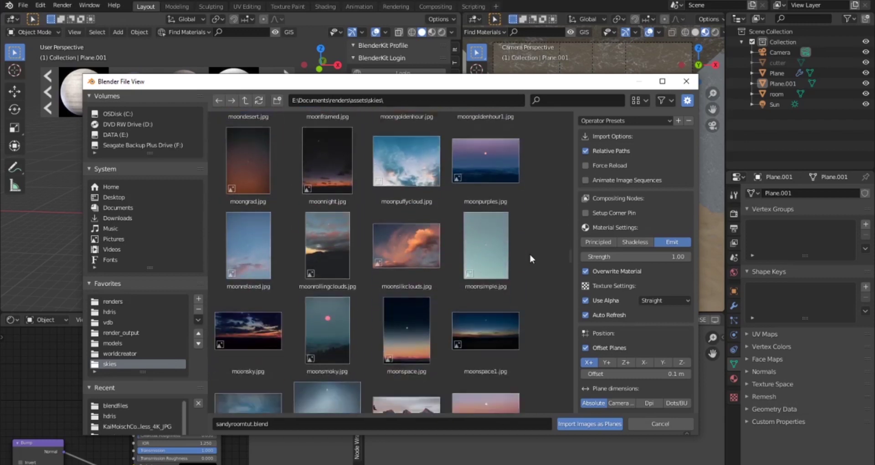
{"action": "scroll", "coordinate": [530, 259], "scroll_direction": "down", "scroll_amount": 12}
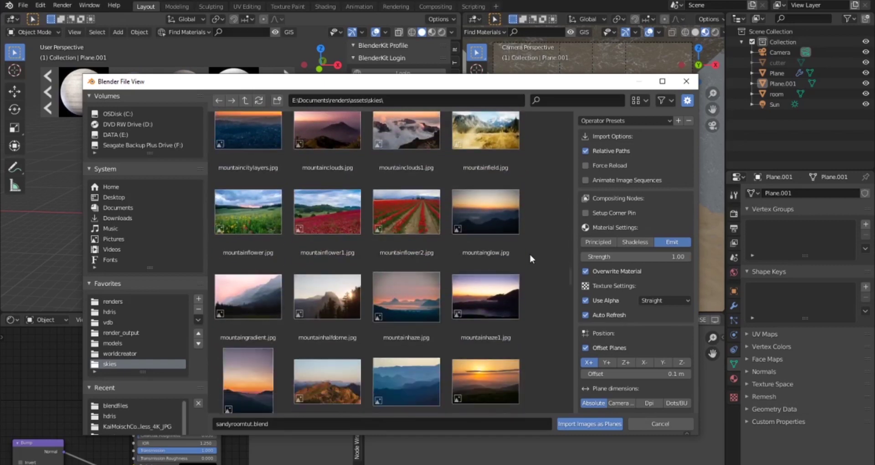
{"action": "scroll", "coordinate": [530, 258], "scroll_direction": "down", "scroll_amount": 8}
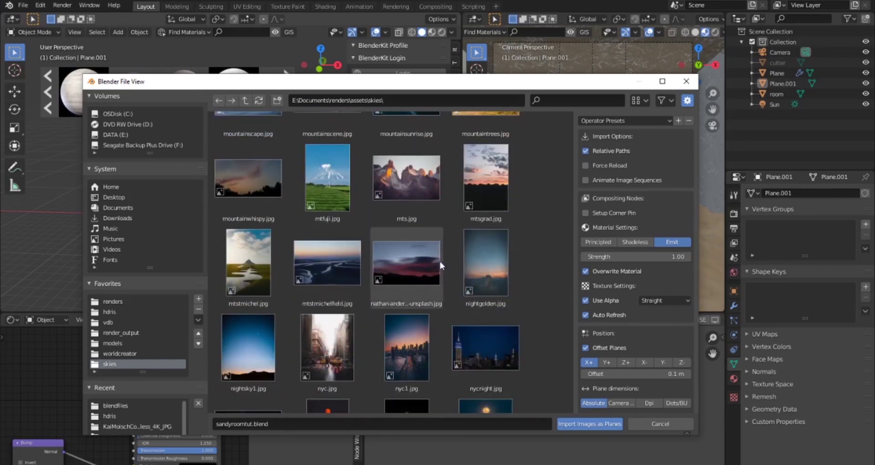
{"action": "left_click", "coordinate": [358, 278]}
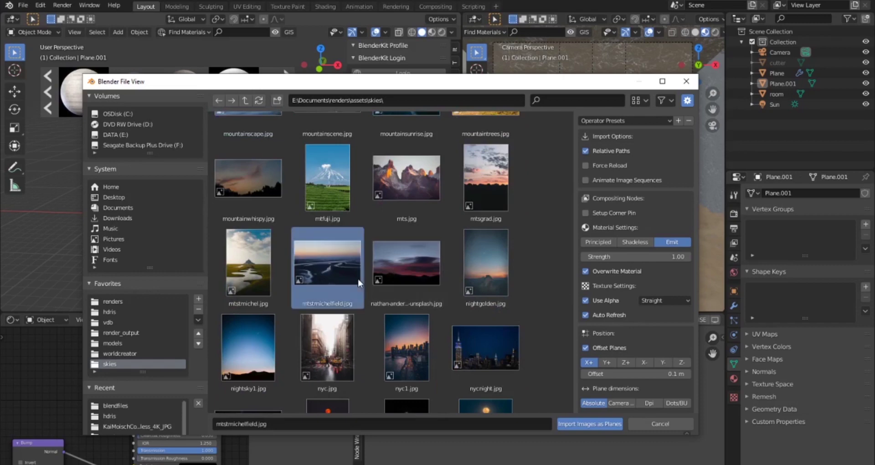
{"action": "left_click", "coordinate": [589, 425]}
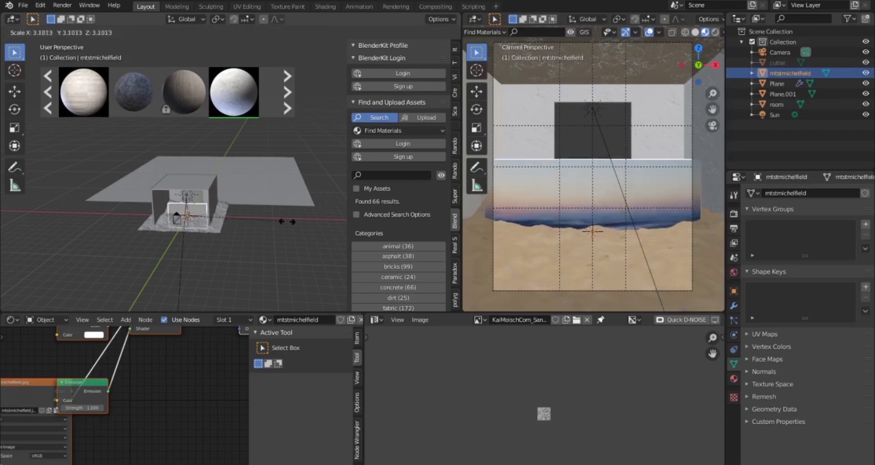
Step: Scale the imported sky image plane by about 8.74 and move it about 28.2 m along Y behind the water
{"action": "left_click", "coordinate": [393, 240]}
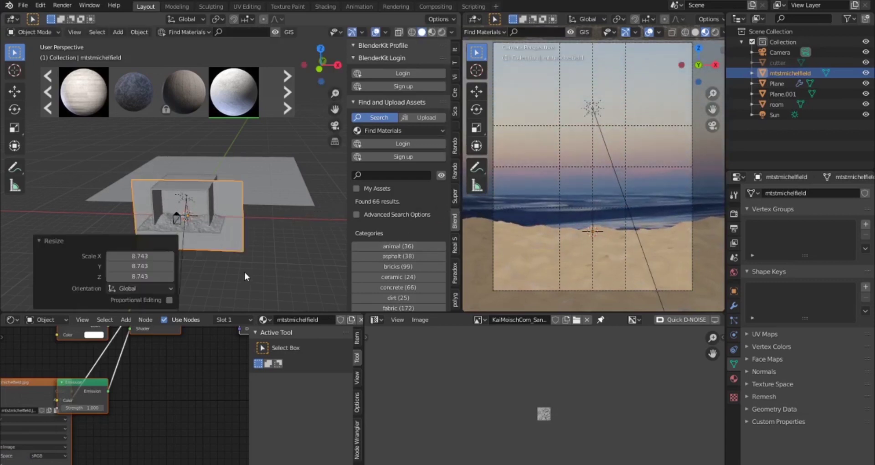
{"action": "key", "text": "g"}
{"action": "key", "text": "y"}
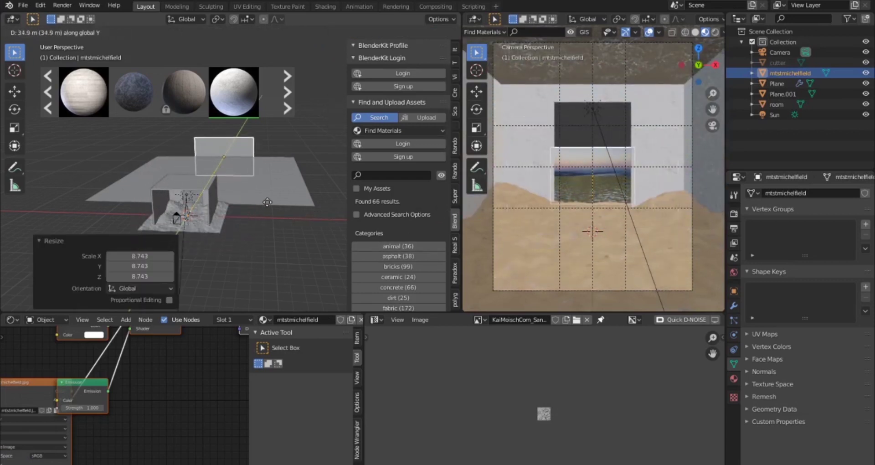
{"action": "left_click", "coordinate": [268, 220]}
Step: Enlarge the sky plane by about 2.57, lower it about 3.3 m and scale it by a further 1.15
{"action": "key", "text": "s"}
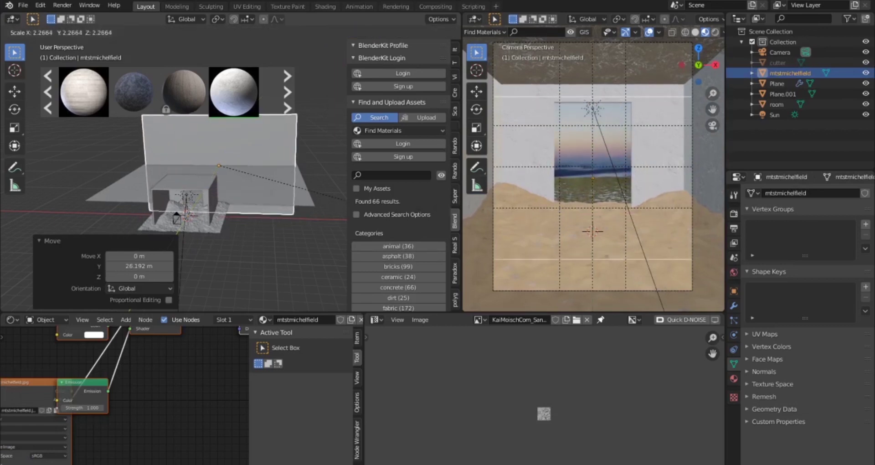
{"action": "left_click", "coordinate": [370, 203]}
{"action": "key", "text": "g"}
{"action": "key", "text": "z"}
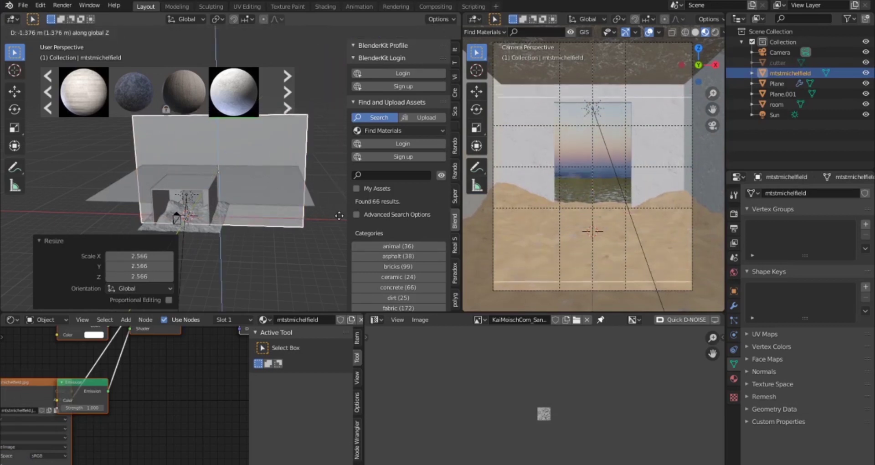
{"action": "left_click", "coordinate": [340, 227]}
{"action": "key", "text": "s"}
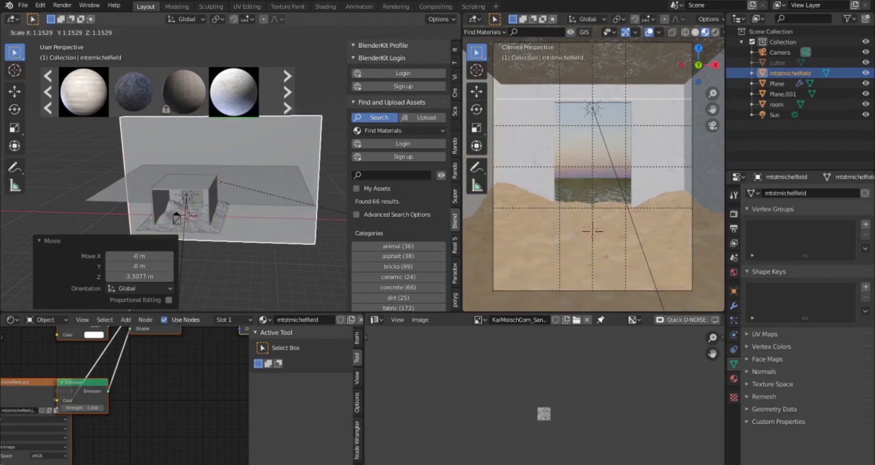
{"action": "left_click", "coordinate": [322, 221]}
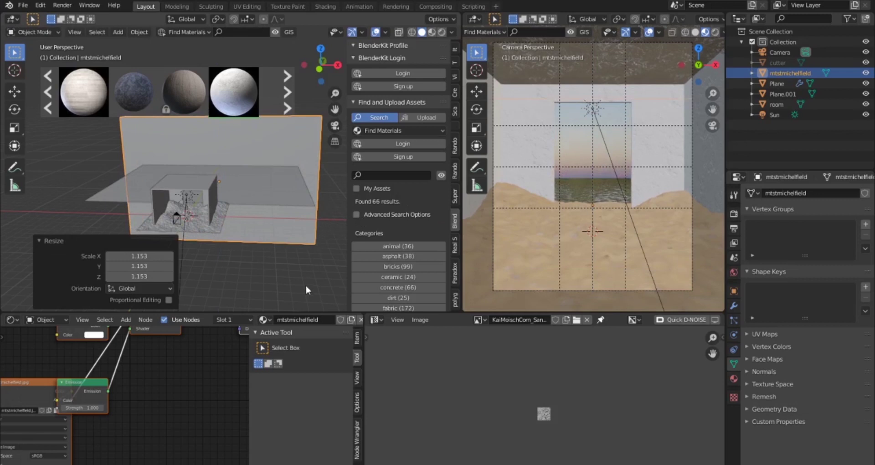
Step: Add a horizontal loop cut across the sky plane in front view and slide it up to ground level
{"action": "middle_click_drag", "start_coordinate": [286, 270], "coordinate": [292, 264]}
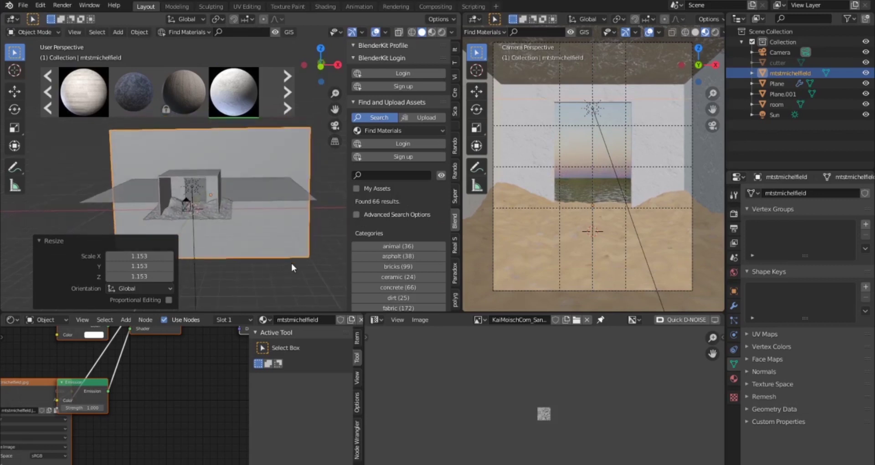
{"action": "key", "text": "KP_3"}
{"action": "key", "text": "KP_1"}
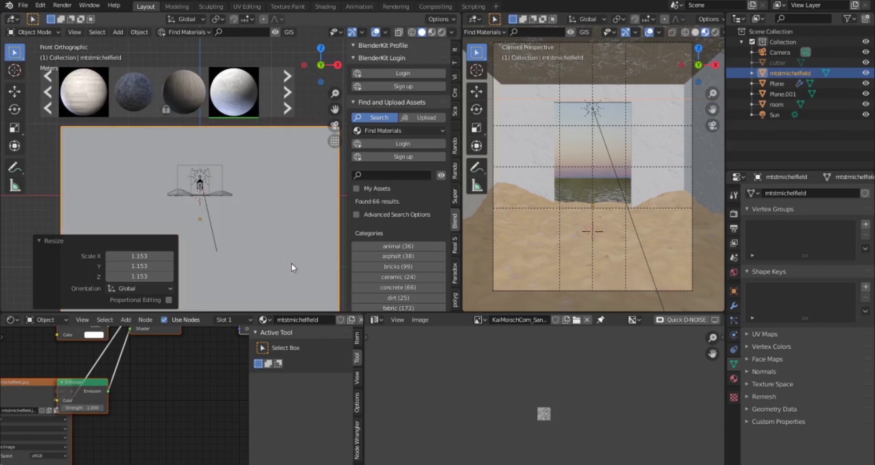
{"action": "key", "text": "Tab"}
{"action": "scroll", "coordinate": [288, 266], "scroll_direction": "down", "scroll_amount": 2}
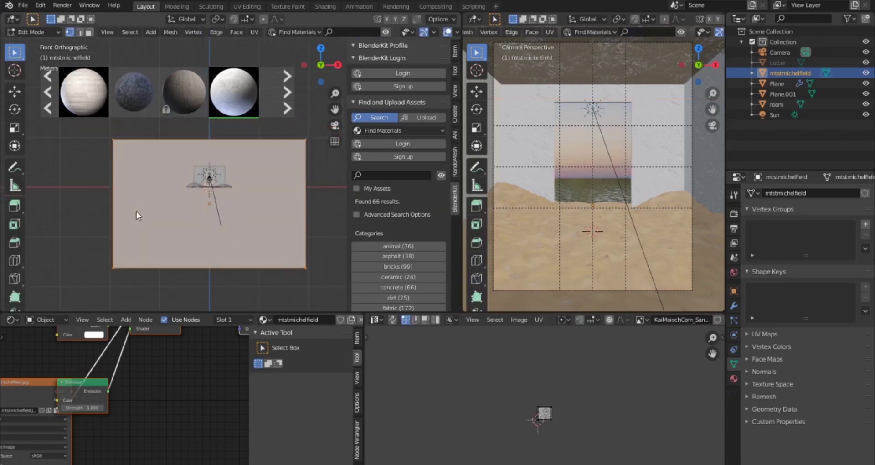
{"action": "key", "text": "ctrl+r"}
{"action": "left_click", "coordinate": [110, 196]}
{"action": "left_click", "coordinate": [109, 194]}
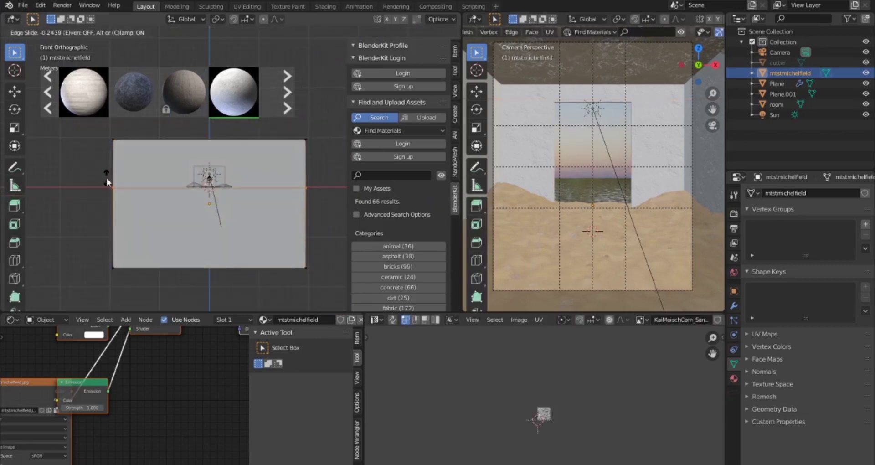
Step: Delete the sky plane's face below the loop cut and return to Object Mode
{"action": "key", "text": "3"}
{"action": "left_click", "coordinate": [274, 231]}
{"action": "key", "text": "x"}
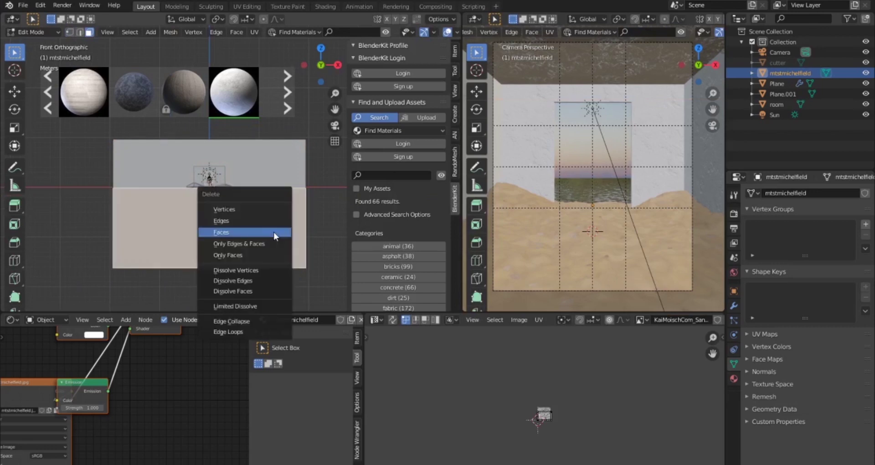
{"action": "left_click", "coordinate": [274, 232]}
{"action": "key", "text": "Tab"}
{"action": "middle_click_drag", "start_coordinate": [271, 226], "coordinate": [262, 258]}
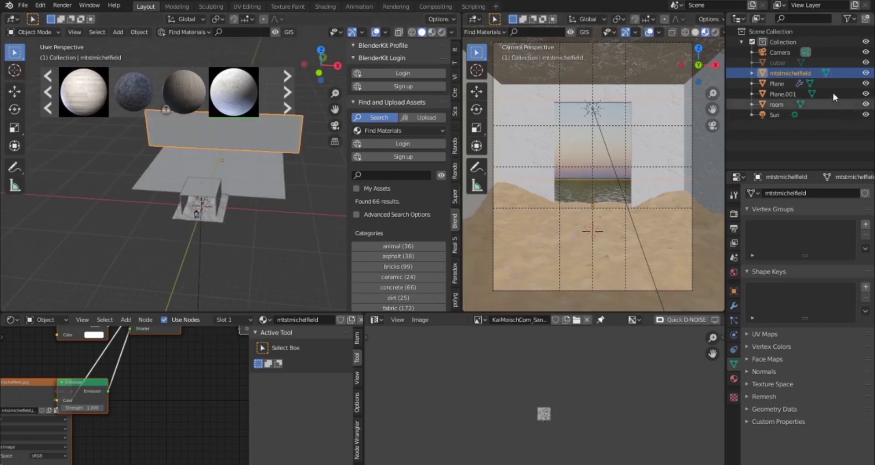
Step: Rename the mtstmichelfield object to sky and the sand-covered Plane to sand
{"action": "double_click", "coordinate": [795, 73]}
{"action": "type", "text": "sky"}
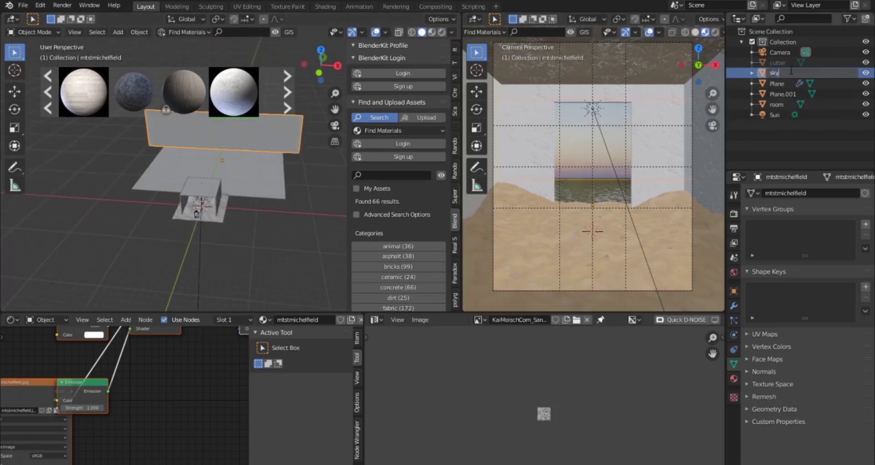
{"action": "key", "text": "Return"}
{"action": "left_click", "coordinate": [776, 73]}
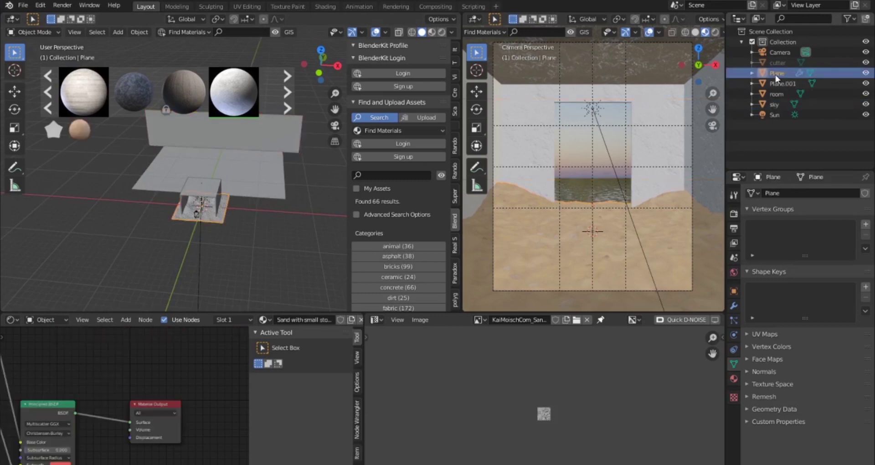
{"action": "double_click", "coordinate": [775, 74]}
{"action": "type", "text": "sand"}
{"action": "key", "text": "Return"}
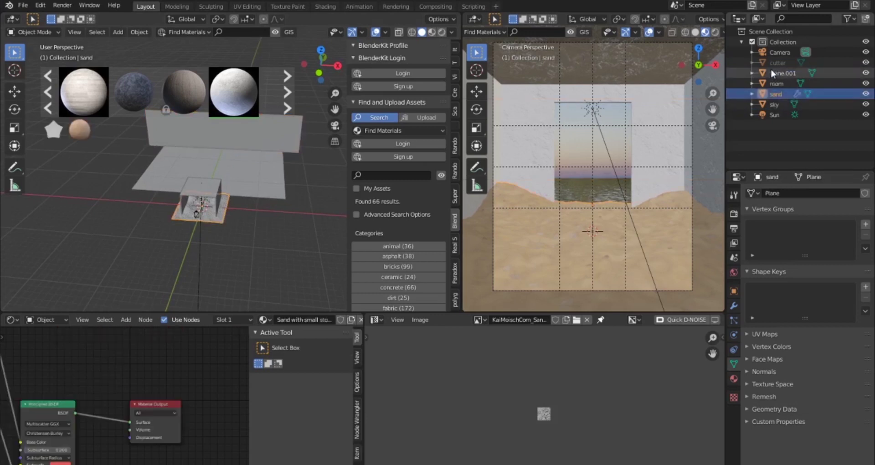
Step: Rename the water surface Plane.001 to ocean
{"action": "left_click", "coordinate": [775, 75]}
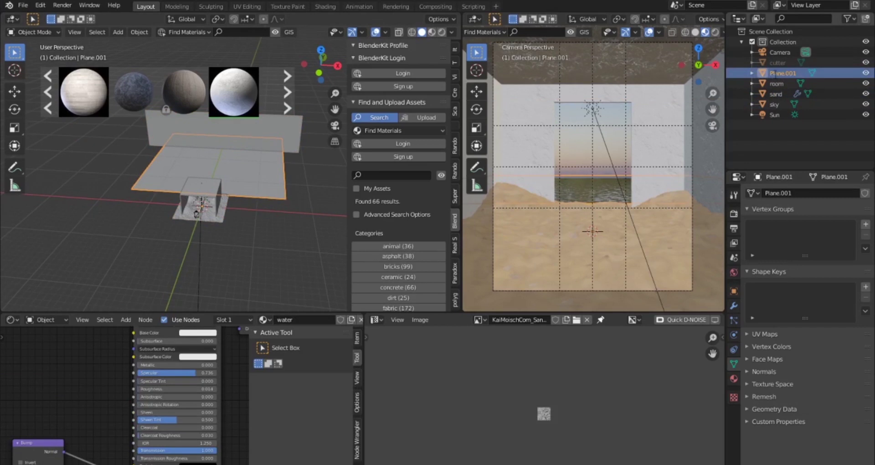
{"action": "double_click", "coordinate": [775, 74]}
{"action": "type", "text": "ocean"}
{"action": "key", "text": "Return"}
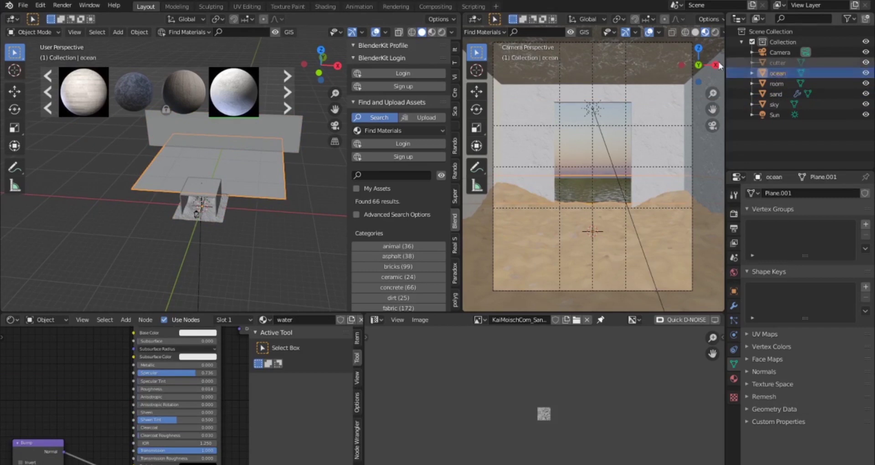
Step: Switch the camera view to rendered shading and turn off Shadow in the sky object's ray visibility
{"action": "left_click", "coordinate": [296, 214]}
{"action": "middle_click_drag", "start_coordinate": [296, 215], "coordinate": [308, 200]}
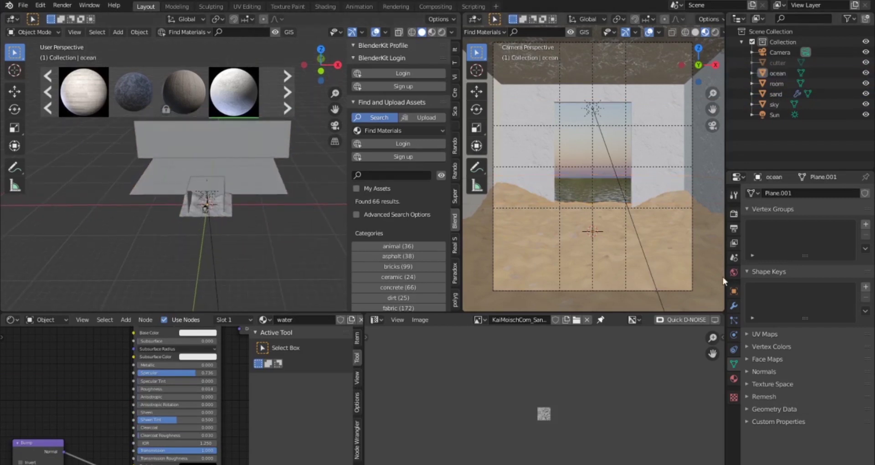
{"action": "left_click", "coordinate": [734, 272]}
{"action": "left_click", "coordinate": [715, 32]}
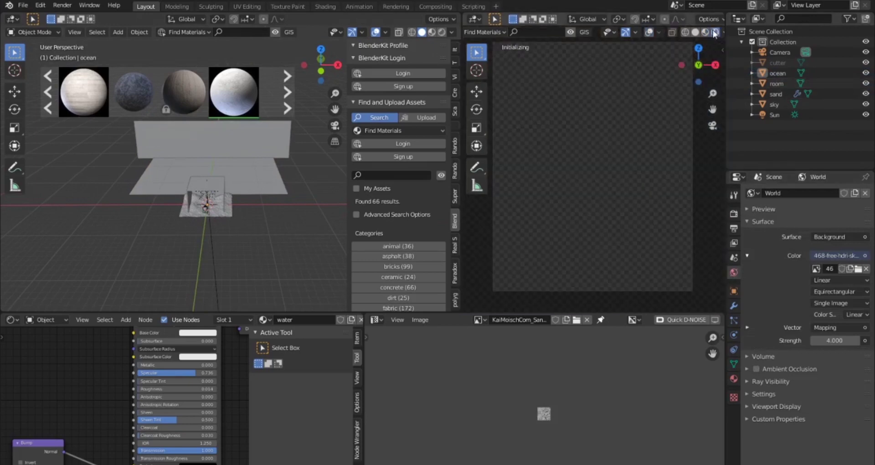
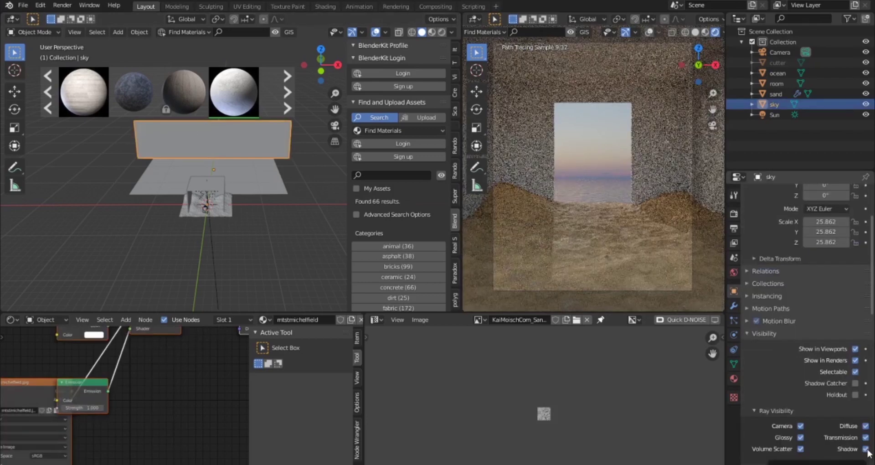
{"action": "left_click", "coordinate": [866, 449]}
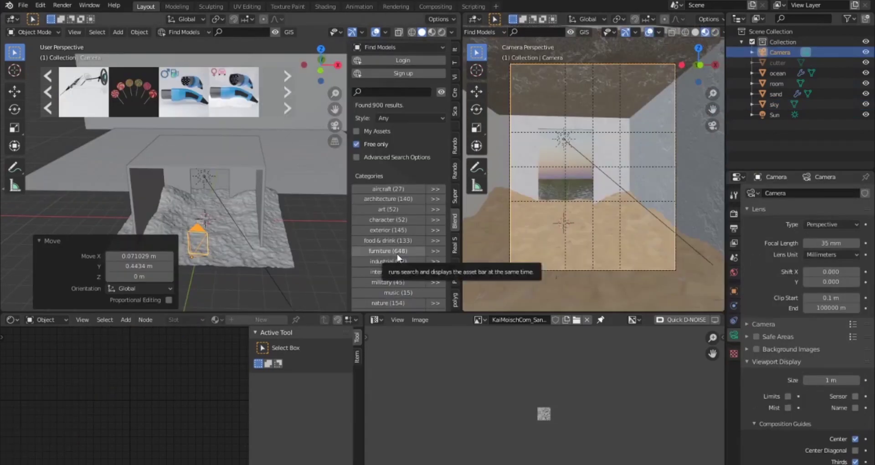
Step: Browse the free BlenderKit furniture models and add The Chair by Hans Wegner to the scene
{"action": "left_click", "coordinate": [398, 252]}
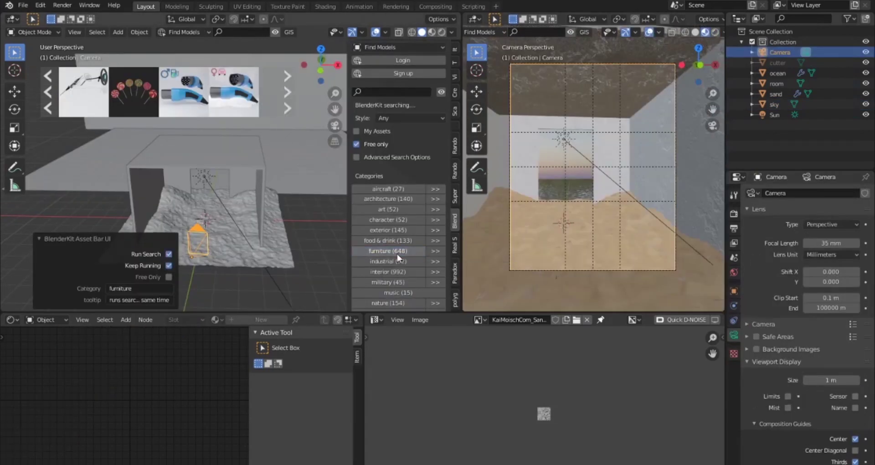
{"action": "mouse_move", "coordinate": [209, 108]}
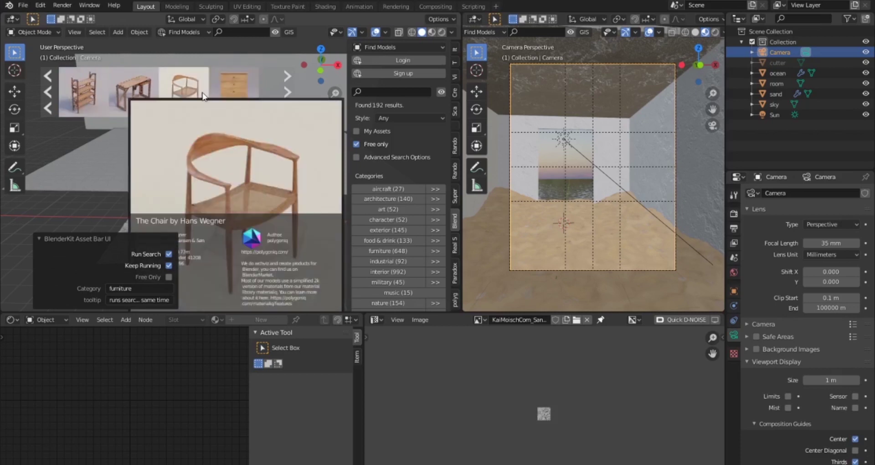
{"action": "left_click", "coordinate": [203, 93]}
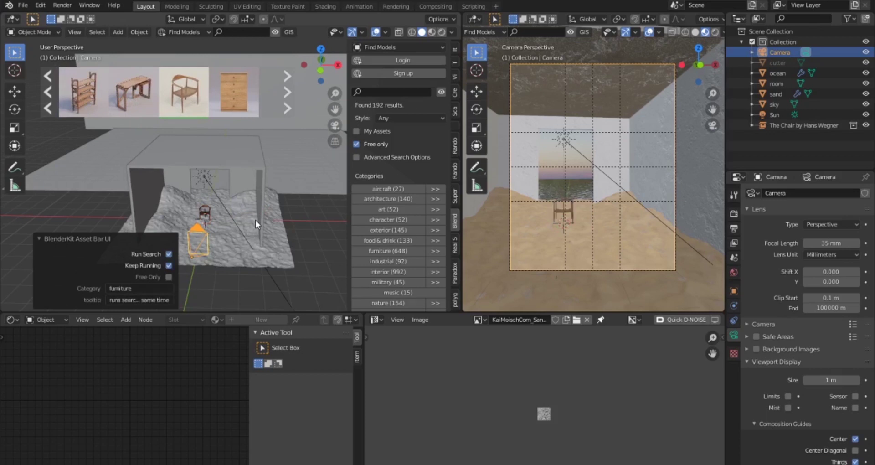
Step: Rotate the chair about -108° around Z and scale it up by about 1.575
{"action": "scroll", "coordinate": [233, 223], "scroll_direction": "up", "scroll_amount": 3}
{"action": "middle_click_drag", "start_coordinate": [245, 204], "coordinate": [269, 164], "text": "shift"}
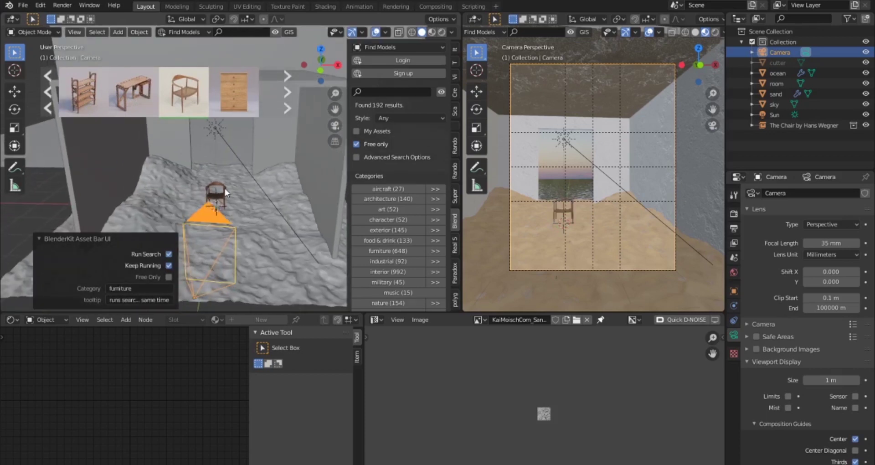
{"action": "left_click", "coordinate": [224, 189]}
{"action": "key", "text": "r"}
{"action": "key", "text": "z"}
{"action": "left_click", "coordinate": [187, 244]}
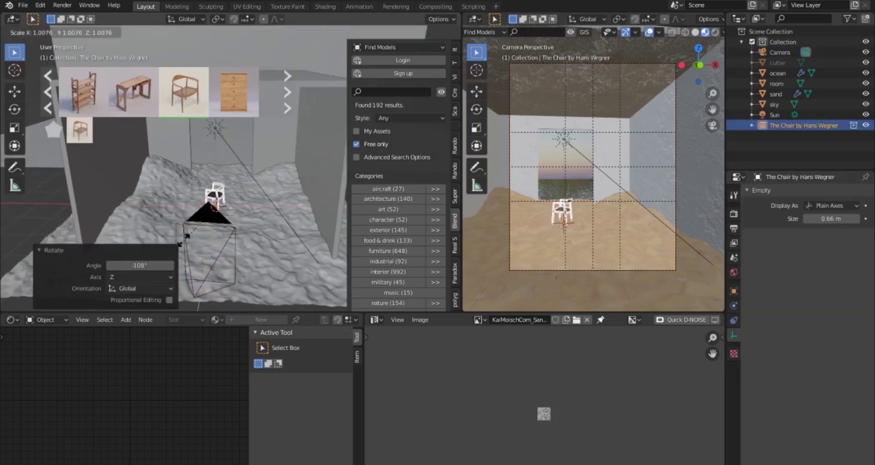
{"action": "key", "text": "s"}
{"action": "left_click", "coordinate": [261, 203]}
Step: Move the chair horizontally about 1.8 m in X and 0.11 m in Y, and rotate it about -16° around Z
{"action": "key", "text": "g"}
{"action": "key", "text": "shift+z"}
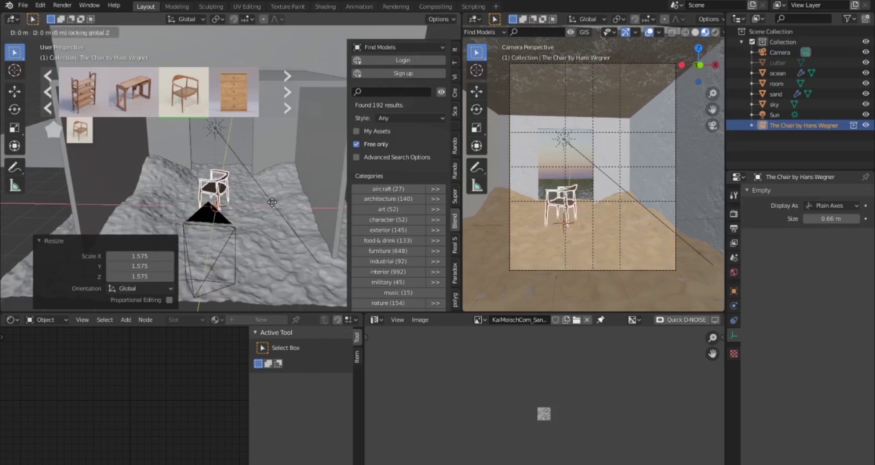
{"action": "left_click", "coordinate": [326, 206]}
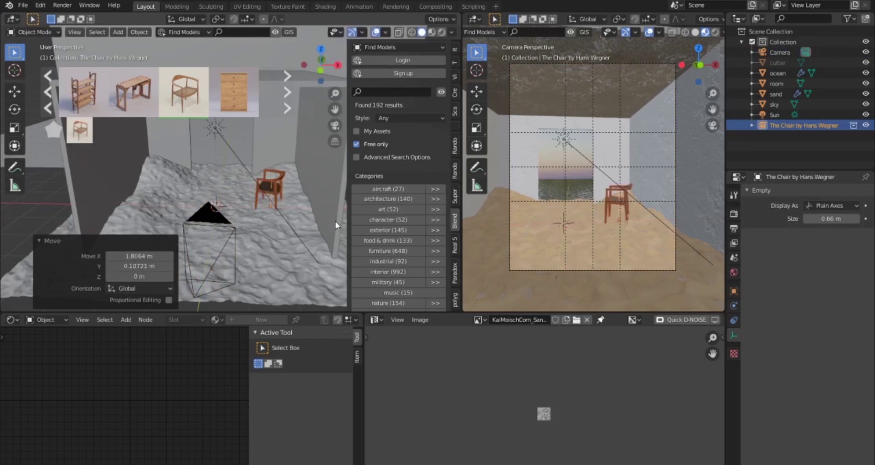
{"action": "key", "text": "r"}
{"action": "key", "text": "z"}
{"action": "left_click", "coordinate": [305, 226]}
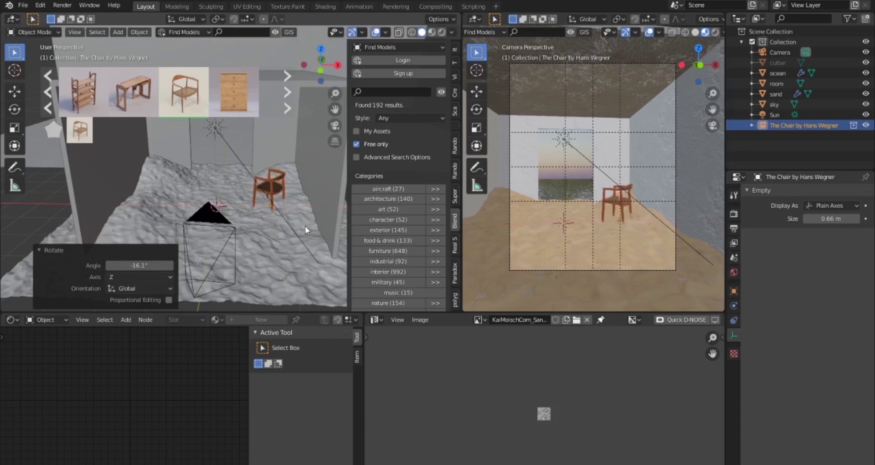
Step: Lower the chair about 0.018 m along Z into the sand
{"action": "key", "text": "g"}
{"action": "key", "text": "z"}
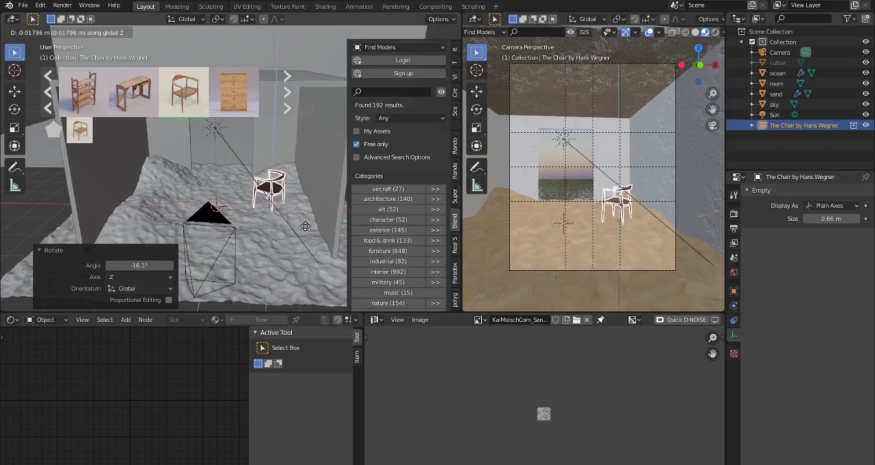
{"action": "left_click", "coordinate": [305, 225]}
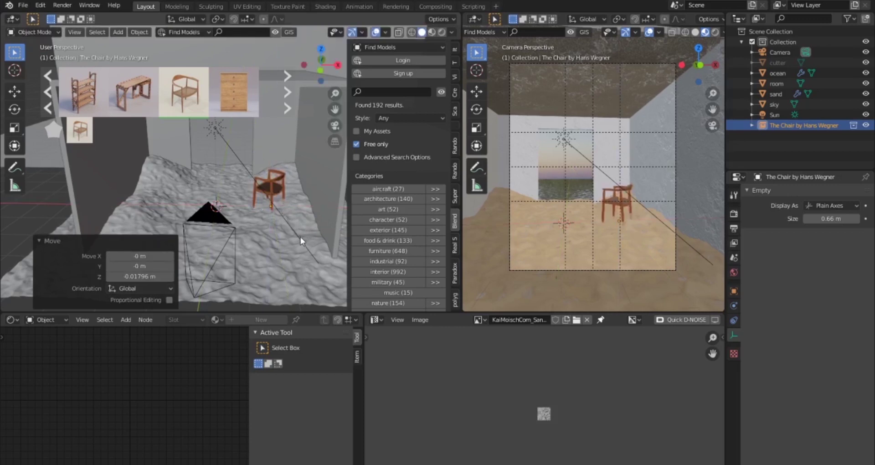
Step: Hide the overlays in the camera view and examine how the chair's legs meet the sand
{"action": "left_click", "coordinate": [650, 32]}
{"action": "scroll", "coordinate": [615, 210], "scroll_direction": "up", "scroll_amount": 3}
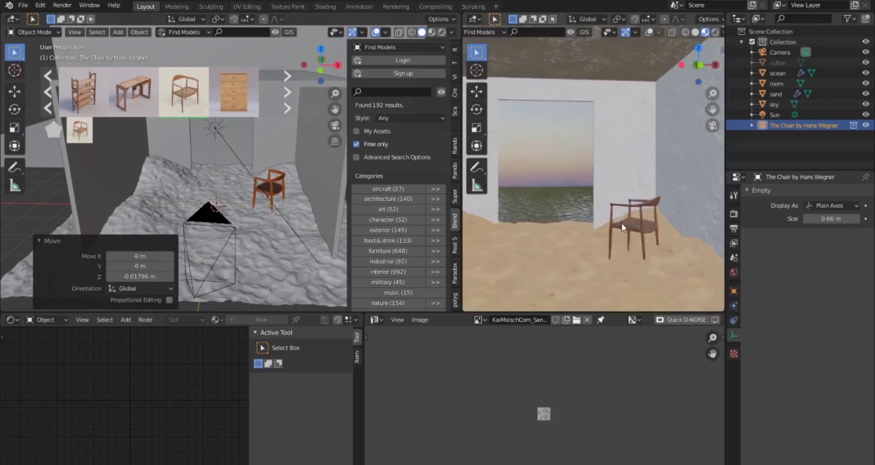
{"action": "scroll", "coordinate": [606, 219], "scroll_direction": "up", "scroll_amount": 4}
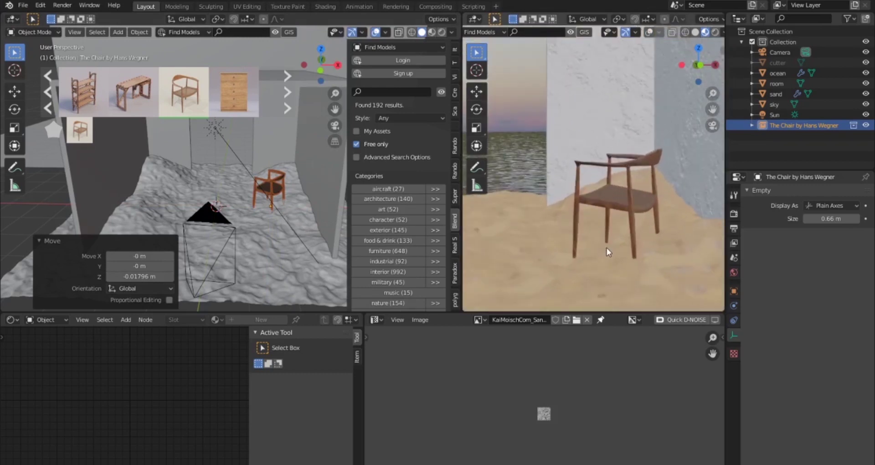
{"action": "middle_click_drag", "start_coordinate": [606, 247], "coordinate": [621, 233], "text": "shift"}
{"action": "scroll", "coordinate": [276, 215], "scroll_direction": "up", "scroll_amount": 3}
{"action": "middle_click_drag", "start_coordinate": [278, 219], "coordinate": [258, 198], "text": "shift"}
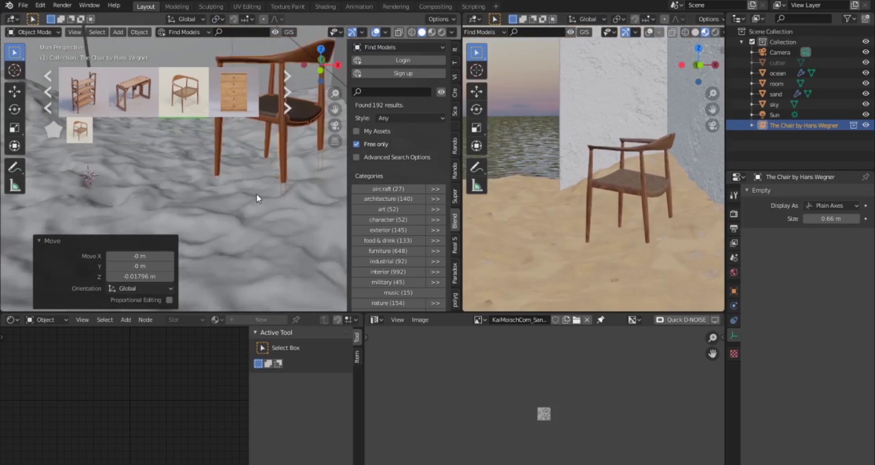
{"action": "scroll", "coordinate": [278, 195], "scroll_direction": "down", "scroll_amount": 6}
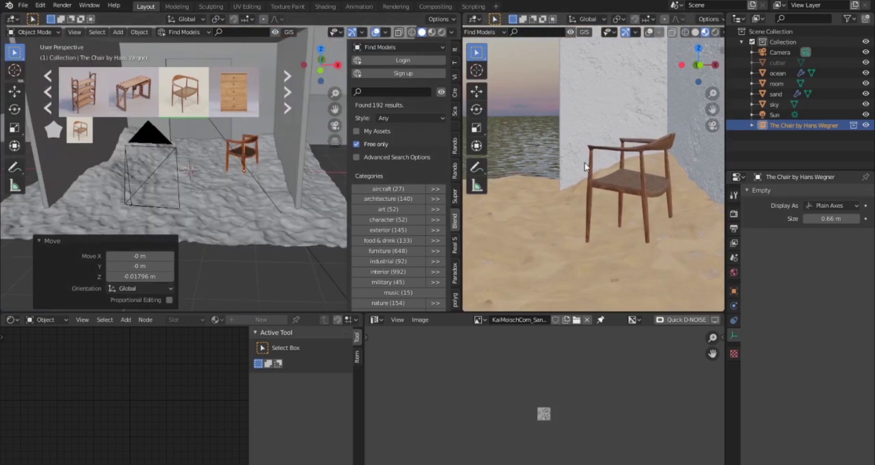
{"action": "scroll", "coordinate": [585, 162], "scroll_direction": "down", "scroll_amount": 5}
{"action": "scroll", "coordinate": [590, 182], "scroll_direction": "up", "scroll_amount": 3}
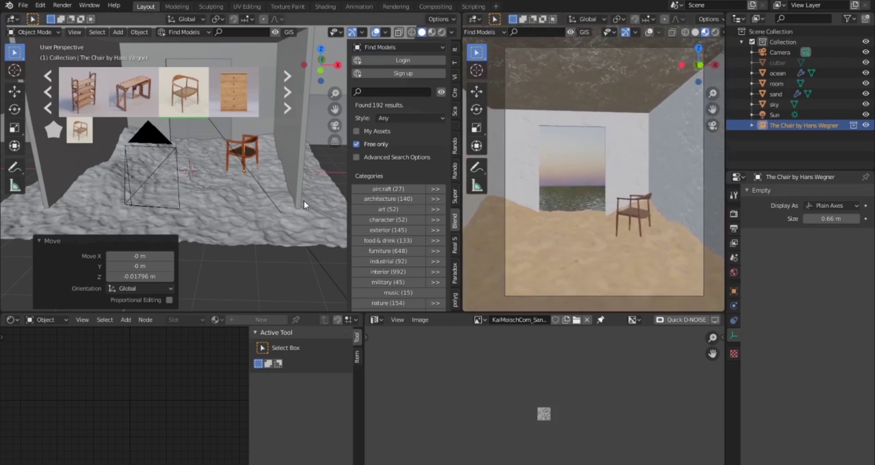
{"action": "left_click", "coordinate": [257, 253]}
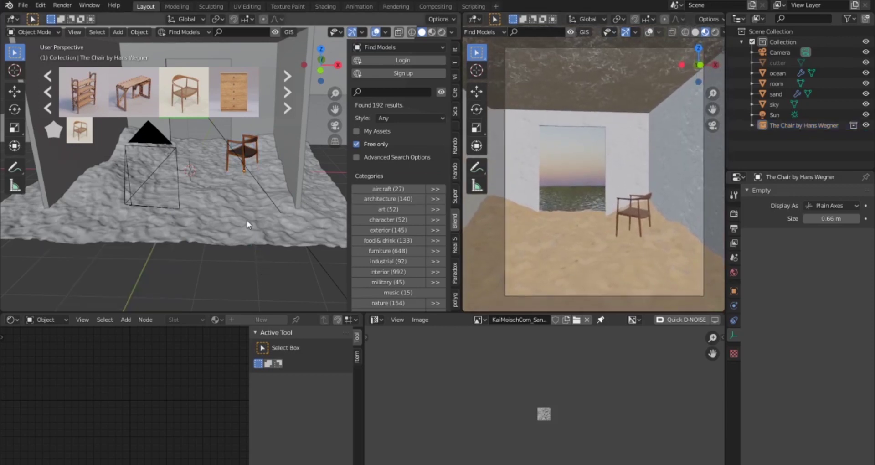
{"action": "scroll", "coordinate": [248, 228], "scroll_direction": "down", "scroll_amount": 6}
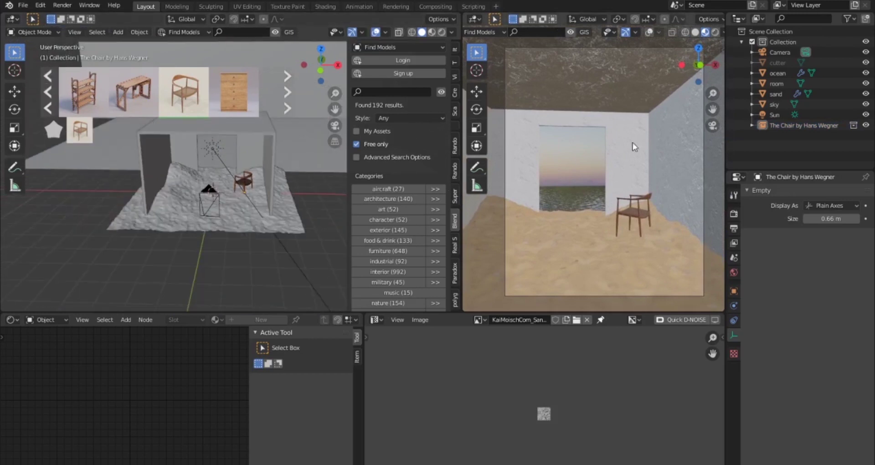
Step: Switch the camera view to rendered shading and shift the chair horizontally about 0.1 m in X and 0.56 m in Y
{"action": "left_click", "coordinate": [714, 35]}
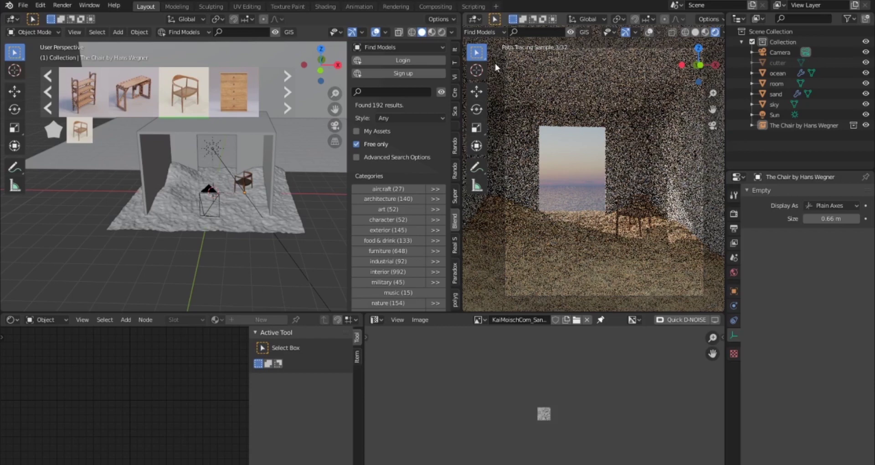
{"action": "key", "text": "g"}
{"action": "key", "text": "shift+z"}
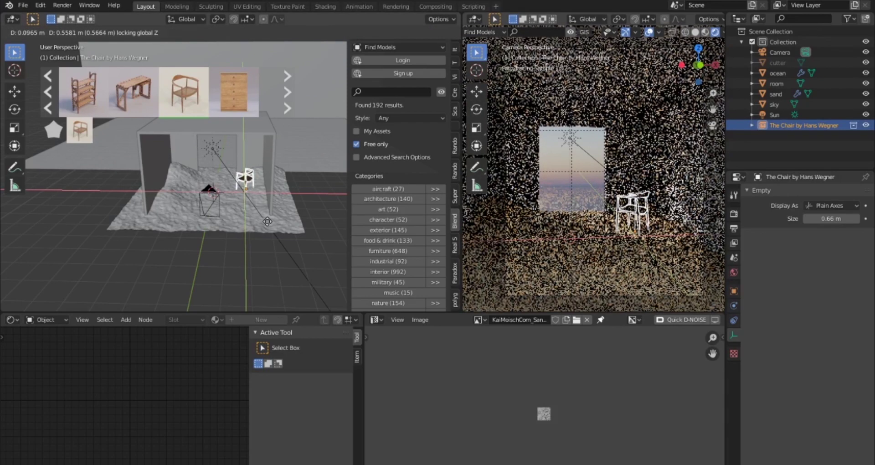
{"action": "left_click", "coordinate": [267, 221]}
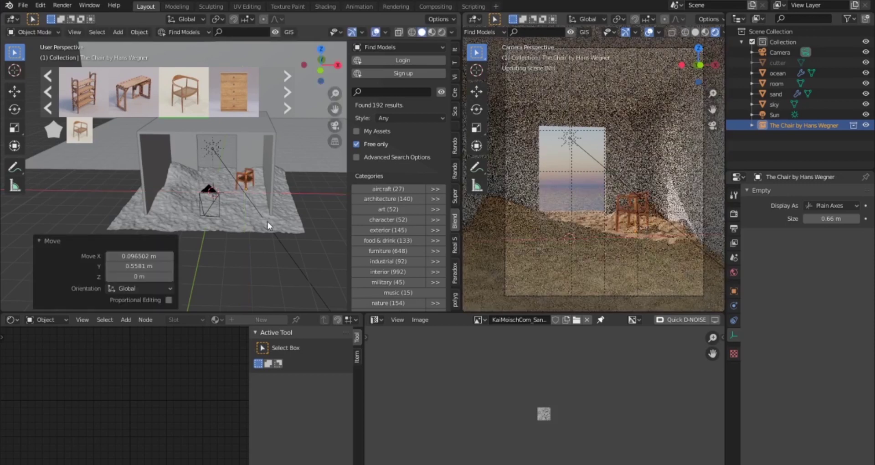
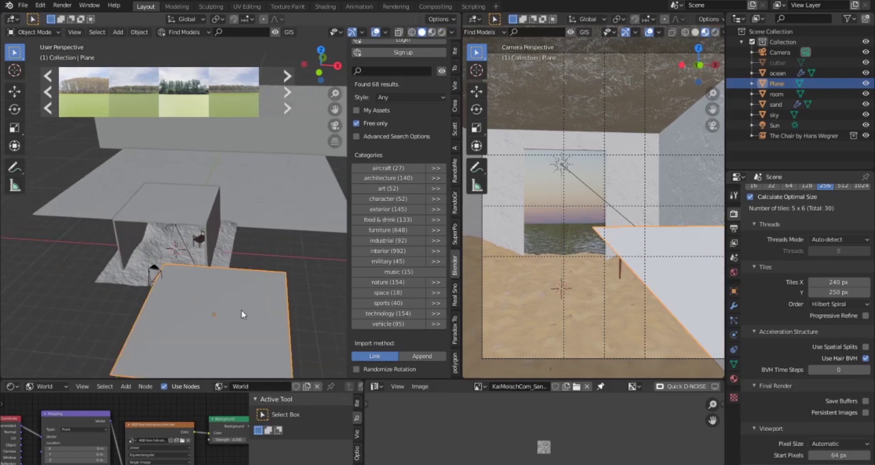
Step: Select a random 50% of the subdivided plane's faces in Edit Mode and delete them
{"action": "key", "text": "Tab"}
{"action": "scroll", "coordinate": [240, 301], "scroll_direction": "up", "scroll_amount": 1}
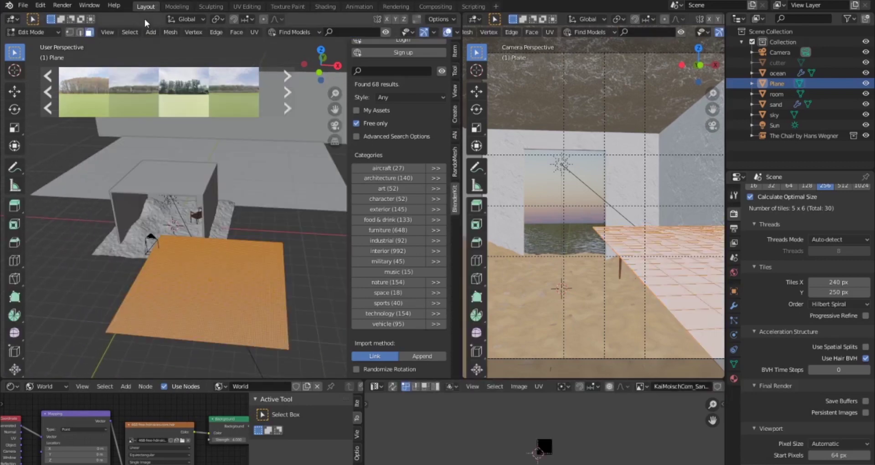
{"action": "left_click", "coordinate": [132, 32]}
{"action": "left_click", "coordinate": [157, 105]}
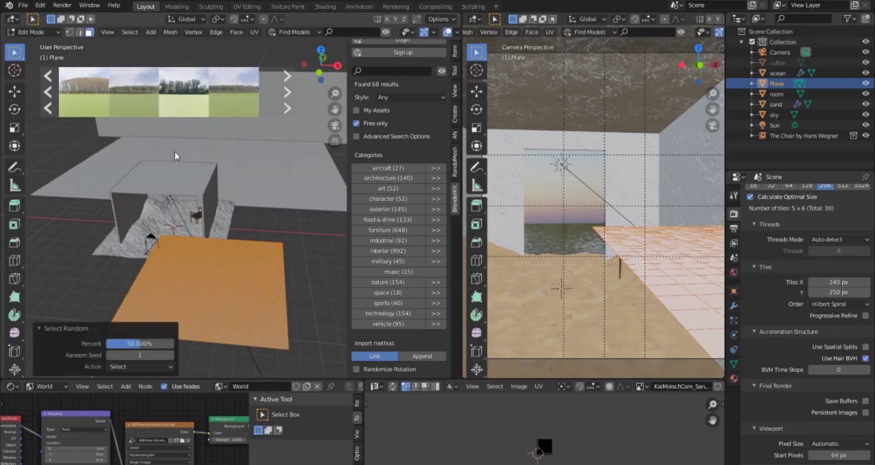
{"action": "left_click", "coordinate": [307, 301]}
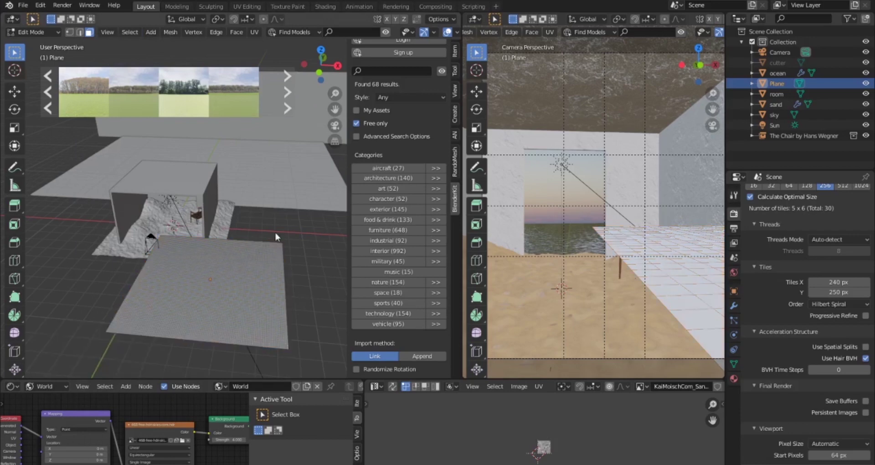
{"action": "left_click", "coordinate": [133, 32]}
{"action": "left_click", "coordinate": [154, 107]}
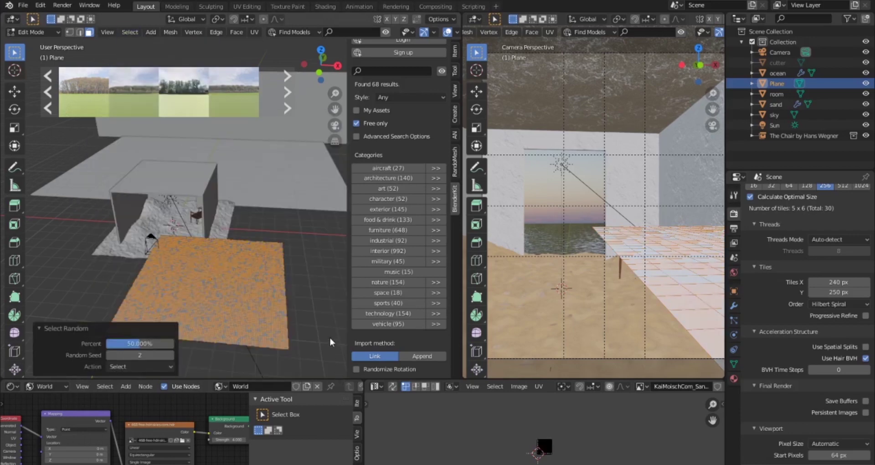
{"action": "key", "text": "x"}
{"action": "left_click", "coordinate": [261, 300]}
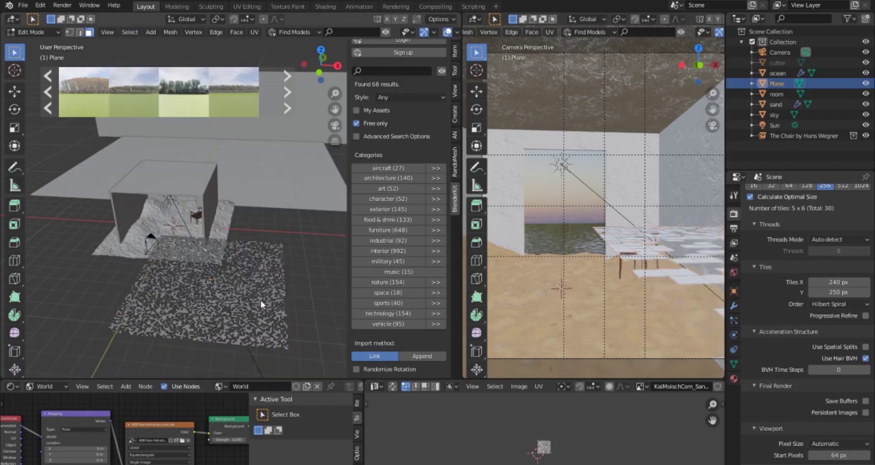
Step: Return to Object Mode and add a Catmull-Clark Subdivision Surface modifier to the perforated plane
{"action": "middle_click_drag", "start_coordinate": [261, 300], "coordinate": [250, 286]}
{"action": "scroll", "coordinate": [265, 313], "scroll_direction": "up", "scroll_amount": 4}
{"action": "key", "text": "a"}
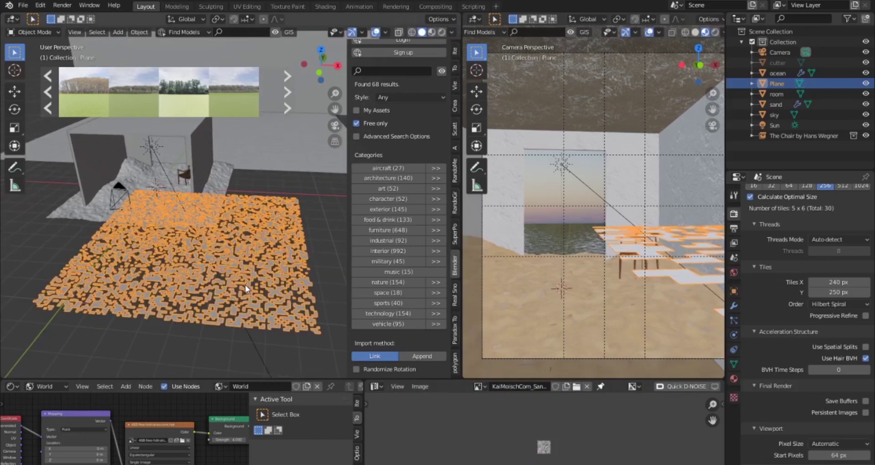
{"action": "right_click", "coordinate": [247, 284]}
{"action": "left_click", "coordinate": [245, 285]}
{"action": "key", "text": "Tab"}
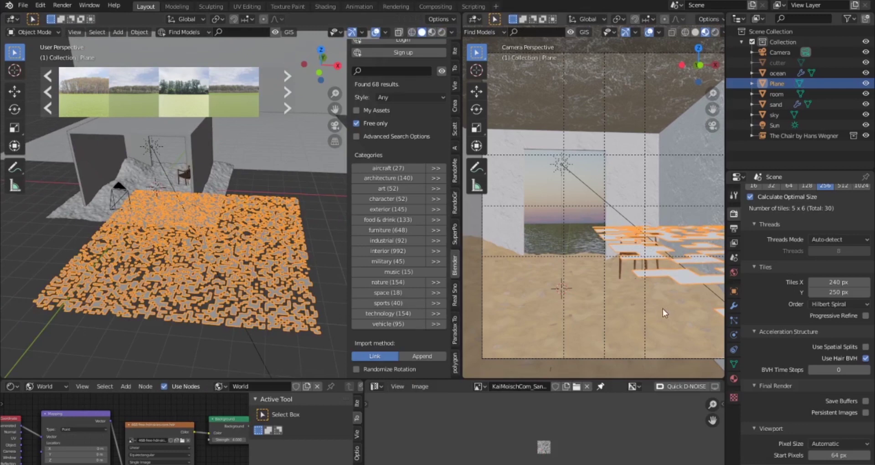
{"action": "left_click", "coordinate": [734, 305]}
{"action": "left_click", "coordinate": [776, 193]}
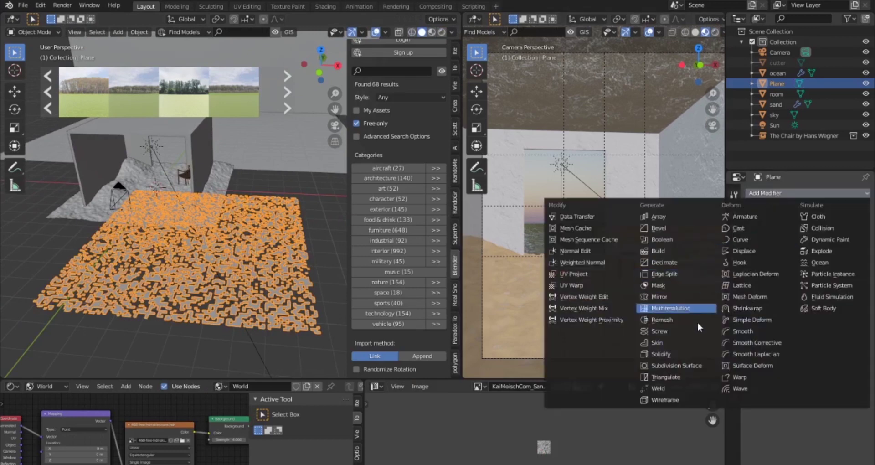
{"action": "left_click", "coordinate": [678, 371]}
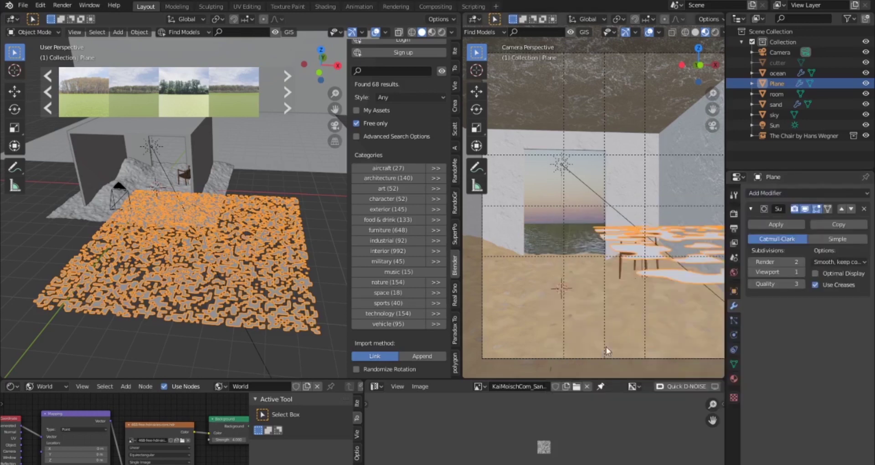
{"action": "scroll", "coordinate": [237, 304], "scroll_direction": "up", "scroll_amount": 4}
{"action": "scroll", "coordinate": [240, 302], "scroll_direction": "up", "scroll_amount": 3}
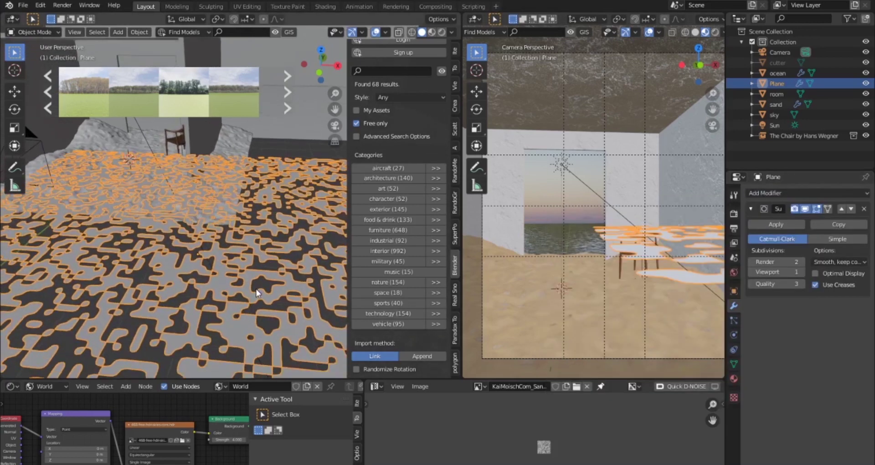
Step: Set the subdivision modifier's render level to 1 and move the perforated plane horizontally about -7.21 m in X and 10.72 m in Y
{"action": "scroll", "coordinate": [245, 286], "scroll_direction": "down", "scroll_amount": 5}
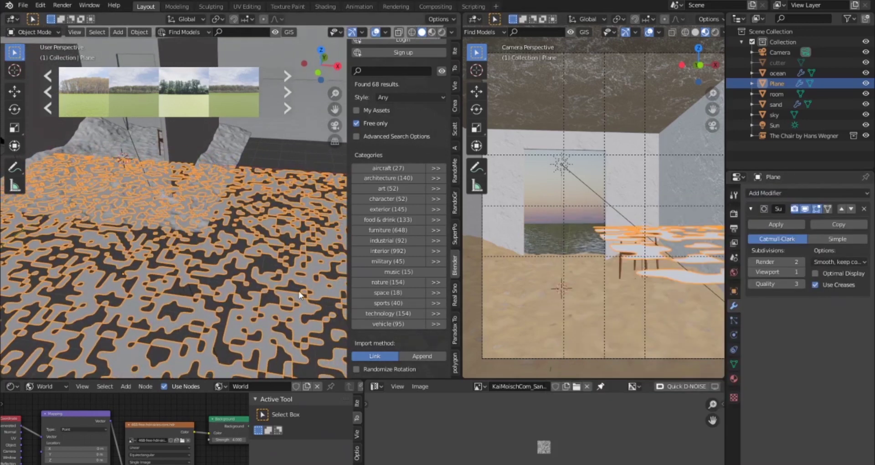
{"action": "left_click", "coordinate": [752, 261]}
{"action": "scroll", "coordinate": [137, 273], "scroll_direction": "down", "scroll_amount": 5}
{"action": "scroll", "coordinate": [168, 279], "scroll_direction": "up", "scroll_amount": 2}
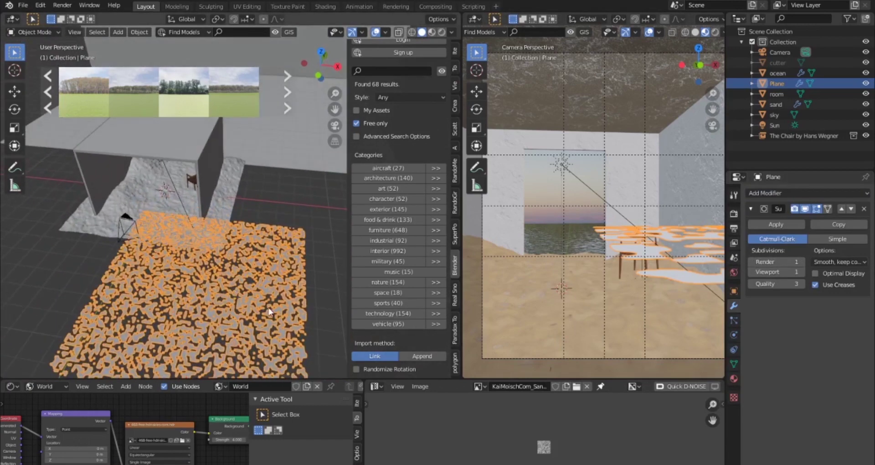
{"action": "key", "text": "g"}
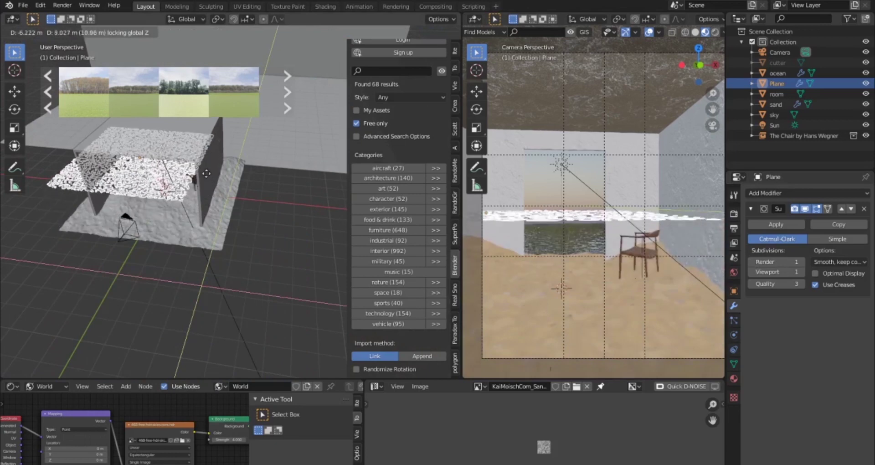
{"action": "left_click", "coordinate": [205, 169]}
Step: Tilt the perforated plane steeply about the Y axis and turn it -75.5° about Z
{"action": "middle_click_drag", "start_coordinate": [206, 169], "coordinate": [285, 254]}
{"action": "key", "text": "r"}
{"action": "key", "text": "y"}
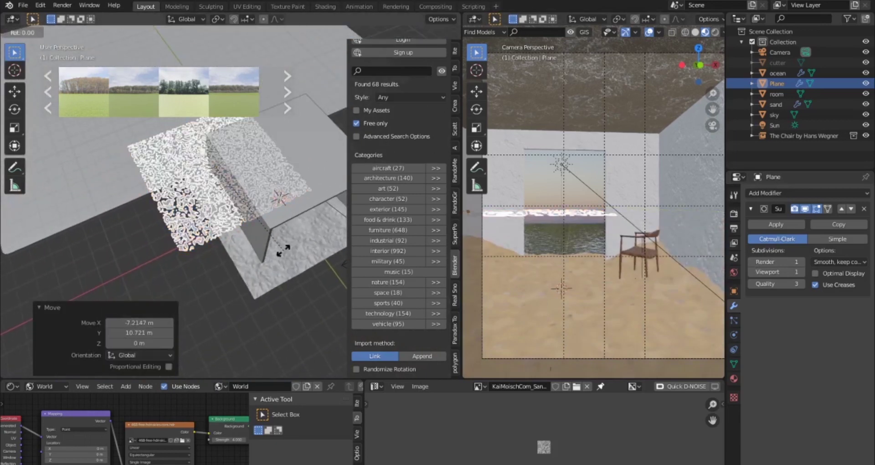
{"action": "left_click", "coordinate": [208, 214]}
{"action": "key", "text": "r"}
{"action": "key", "text": "z"}
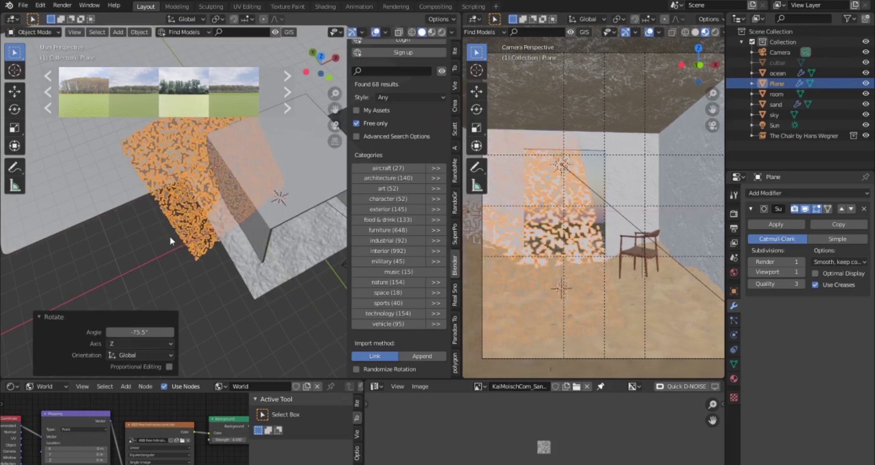
{"action": "left_click", "coordinate": [260, 262]}
Step: Refine the plane's upright orientation with alternating X and Z rotations, including -13.5° about Z, 41.4° about X and 57.8° about Z
{"action": "key", "text": "r"}
{"action": "key", "text": "x"}
{"action": "left_click", "coordinate": [217, 250]}
{"action": "key", "text": "r"}
{"action": "key", "text": "z"}
{"action": "left_click", "coordinate": [221, 233]}
{"action": "key", "text": "r"}
{"action": "key", "text": "x"}
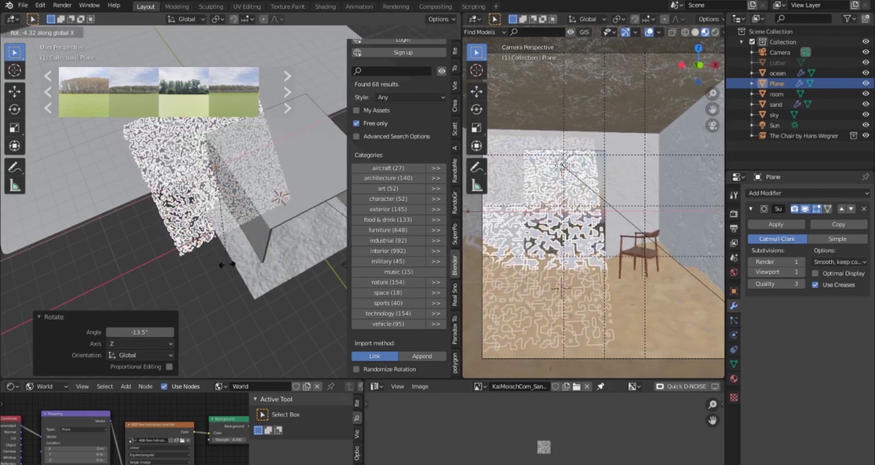
{"action": "left_click", "coordinate": [198, 195]}
{"action": "key", "text": "r"}
{"action": "key", "text": "shift+z"}
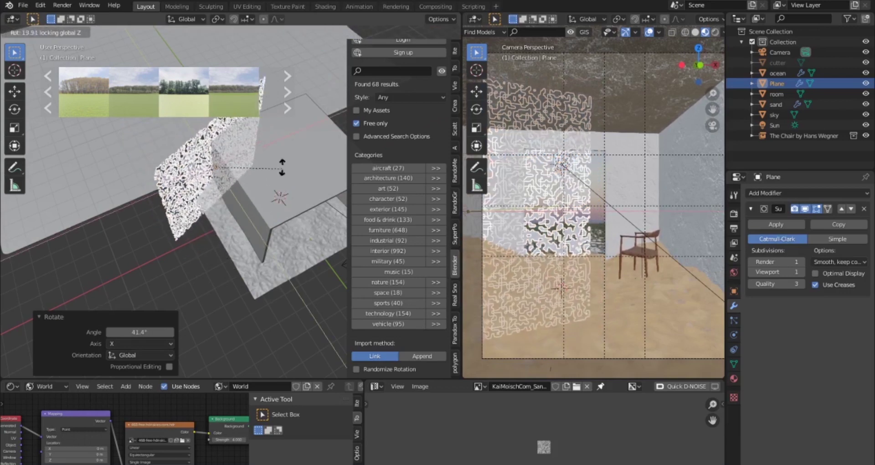
{"action": "left_click", "coordinate": [267, 129]}
Step: Shift the plane outside the room by about -1.82 m X, 2.11 m Y and 1.27 m Z, and preview the camera view in rendered shading
{"action": "key", "text": "g"}
{"action": "key", "text": "shift+z"}
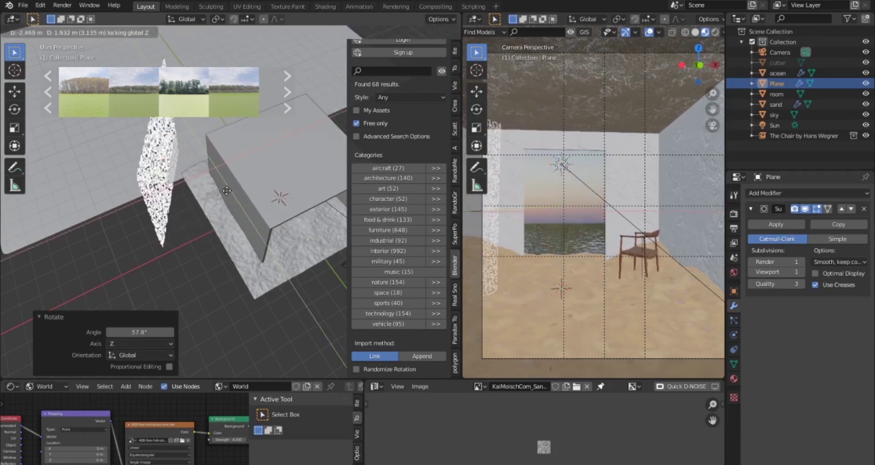
{"action": "left_click", "coordinate": [229, 186]}
{"action": "middle_click_drag", "start_coordinate": [270, 180], "coordinate": [254, 262]}
{"action": "key", "text": "g"}
{"action": "key", "text": "z"}
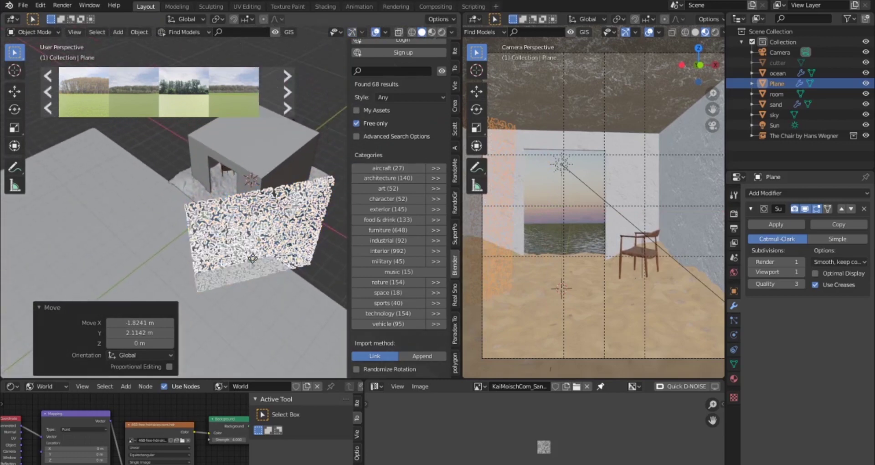
{"action": "left_click", "coordinate": [282, 239]}
{"action": "left_click", "coordinate": [714, 32]}
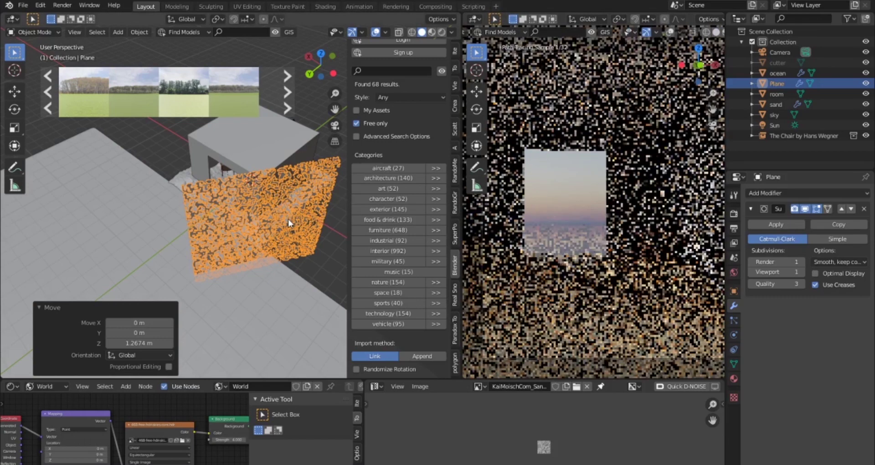
{"action": "middle_click_drag", "start_coordinate": [288, 219], "coordinate": [144, 209]}
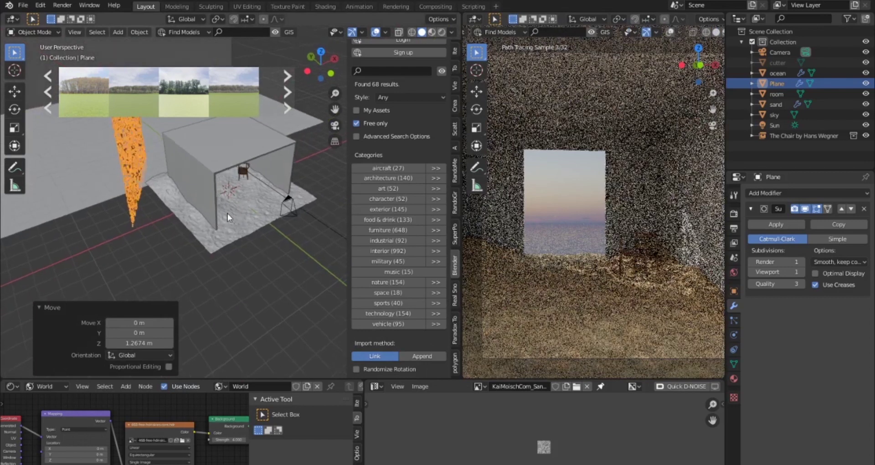
Step: Add a cube, scale its mesh about 3.6 times in Edit Mode and raise it about 1.62 m in Z
{"action": "key", "text": "shift+a"}
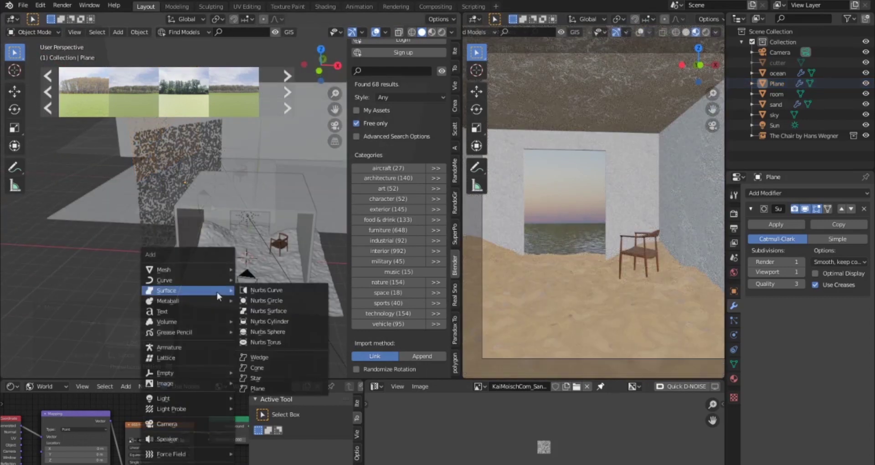
{"action": "mouse_move", "coordinate": [204, 270]}
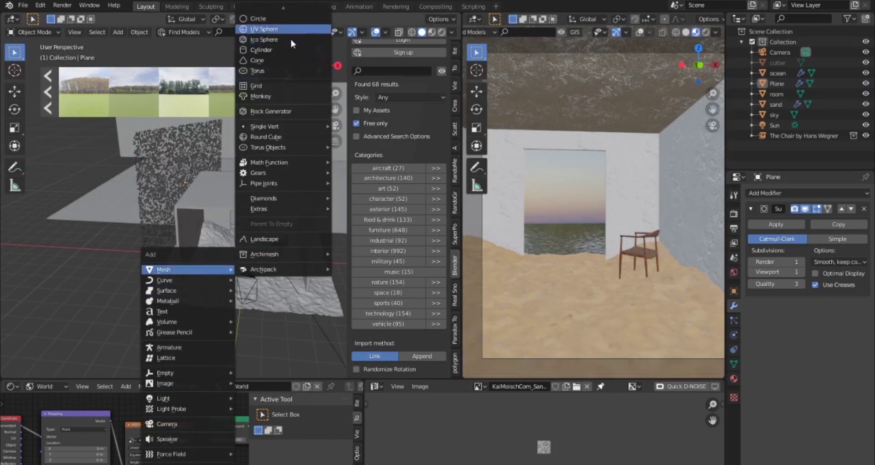
{"action": "scroll", "coordinate": [291, 40], "scroll_direction": "up", "scroll_amount": 2}
{"action": "left_click", "coordinate": [287, 18]}
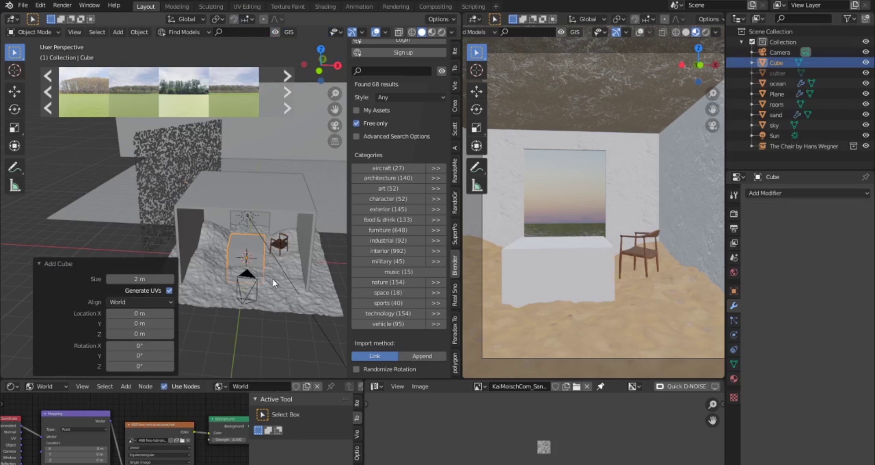
{"action": "key", "text": "Tab"}
{"action": "key", "text": "s"}
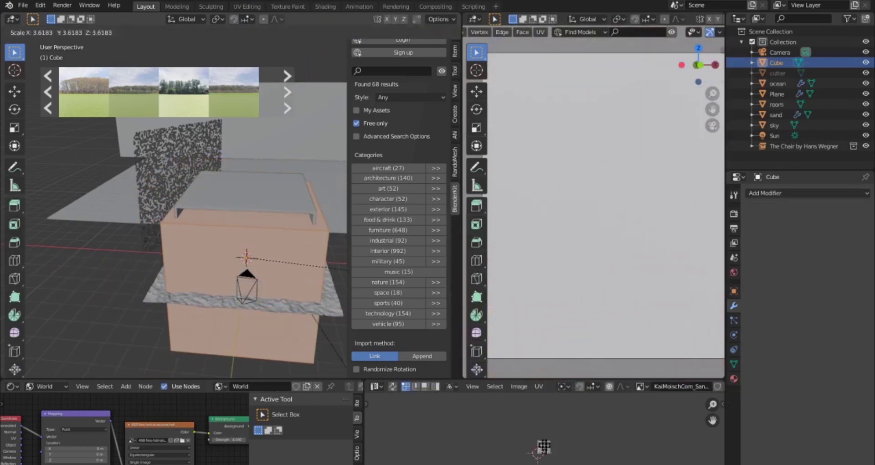
{"action": "left_click", "coordinate": [330, 279]}
{"action": "key", "text": "g"}
{"action": "key", "text": "z"}
{"action": "left_click", "coordinate": [319, 297]}
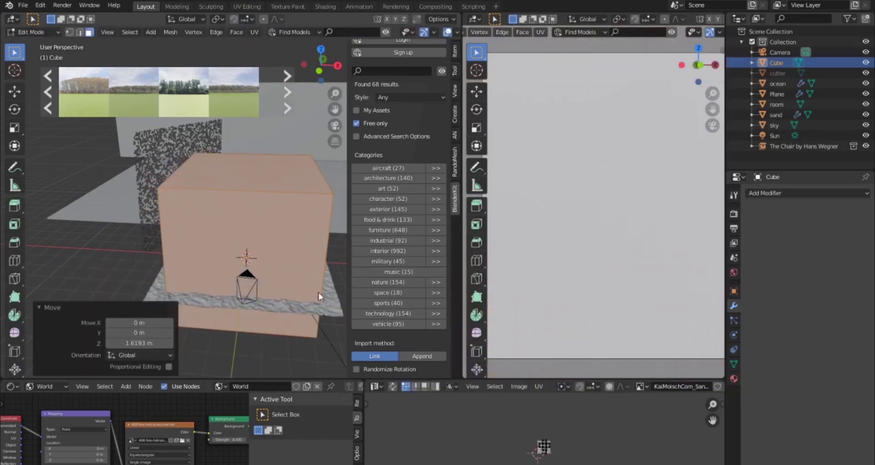
Step: Flatten the box along Z, adjust its height so it encloses the room and camera, and return to Object Mode
{"action": "middle_click_drag", "start_coordinate": [319, 297], "coordinate": [260, 301]}
{"action": "key", "text": "s"}
{"action": "key", "text": "z"}
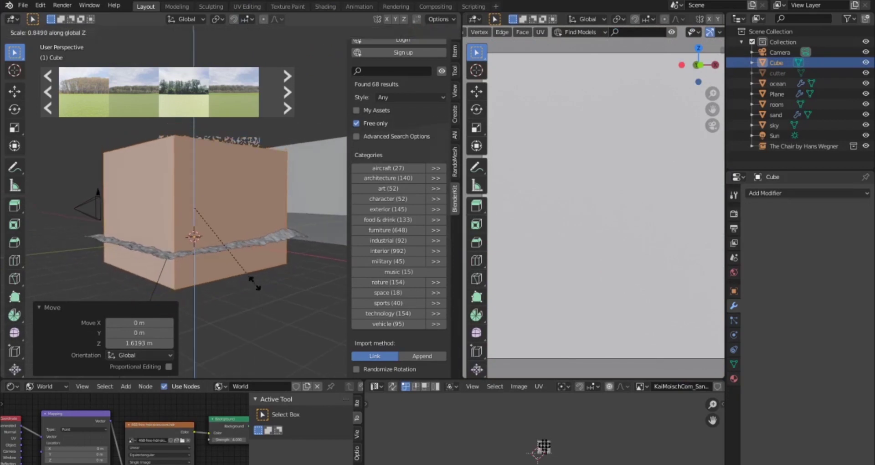
{"action": "left_click", "coordinate": [251, 271]}
{"action": "key", "text": "g"}
{"action": "key", "text": "z"}
{"action": "left_click", "coordinate": [250, 260]}
{"action": "middle_click_drag", "start_coordinate": [182, 254], "coordinate": [294, 260]}
{"action": "key", "text": "Tab"}
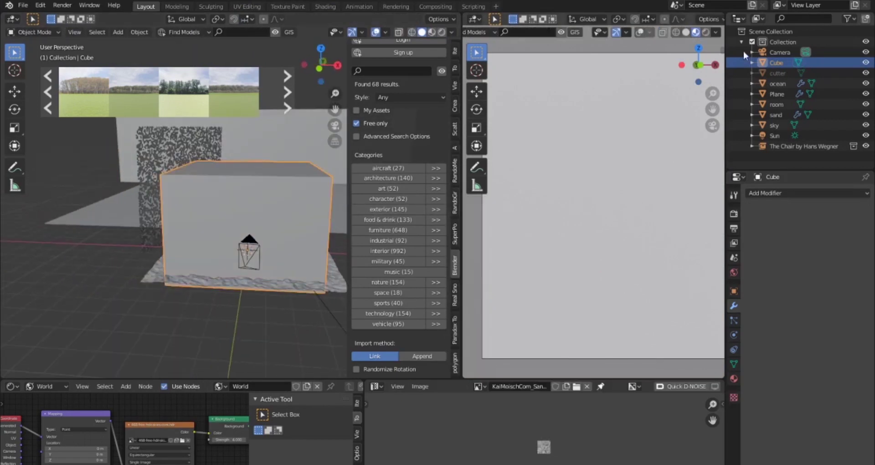
Step: Rename the enclosing cube as volume
{"action": "double_click", "coordinate": [774, 60]}
{"action": "type", "text": "vc"}
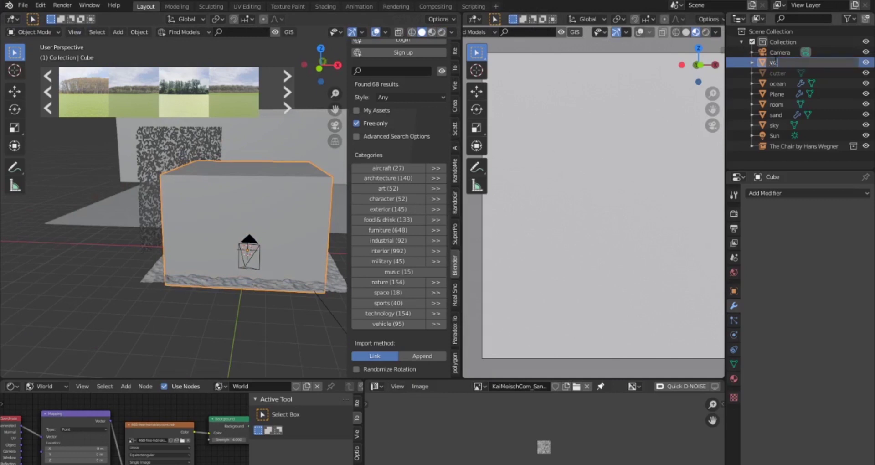
{"action": "key", "text": "Return"}
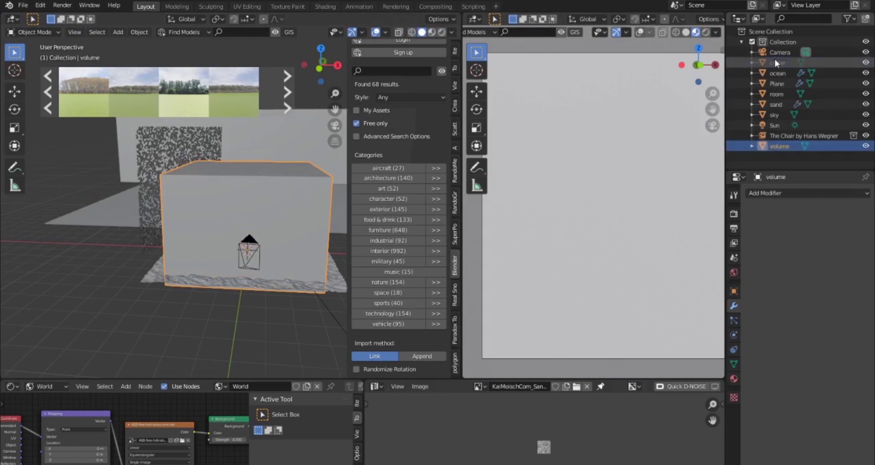
Step: Switch the shader editor from World to Object and join it with the neighbouring image editor area
{"action": "left_click", "coordinate": [48, 386]}
{"action": "left_click", "coordinate": [55, 398]}
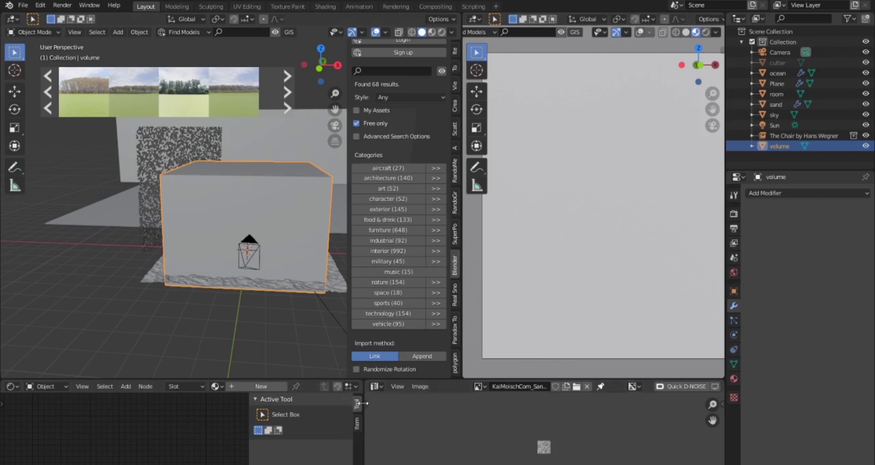
{"action": "right_click", "coordinate": [363, 382]}
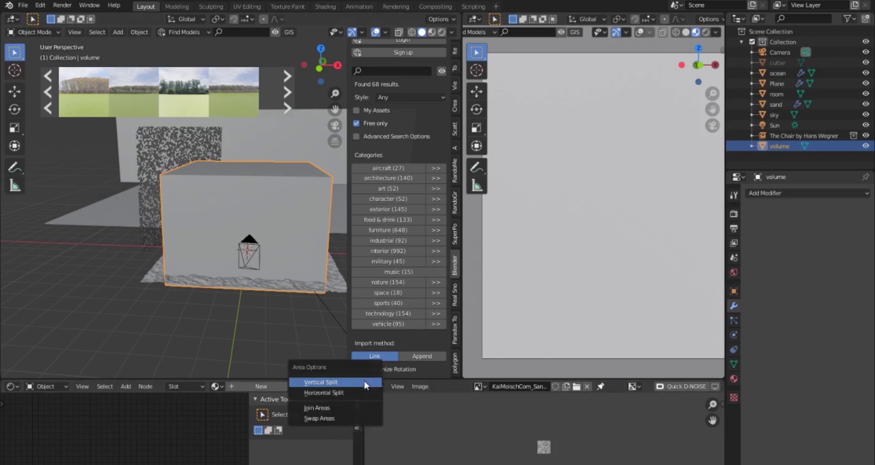
{"action": "left_click", "coordinate": [366, 408]}
{"action": "left_click", "coordinate": [400, 423]}
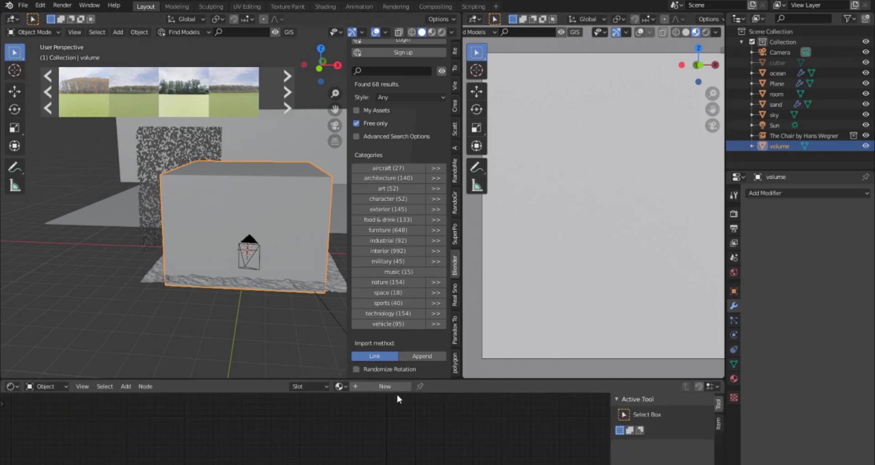
Step: Create a new material named volume for the box and delete its Principled BSDF node
{"action": "left_click", "coordinate": [385, 386]}
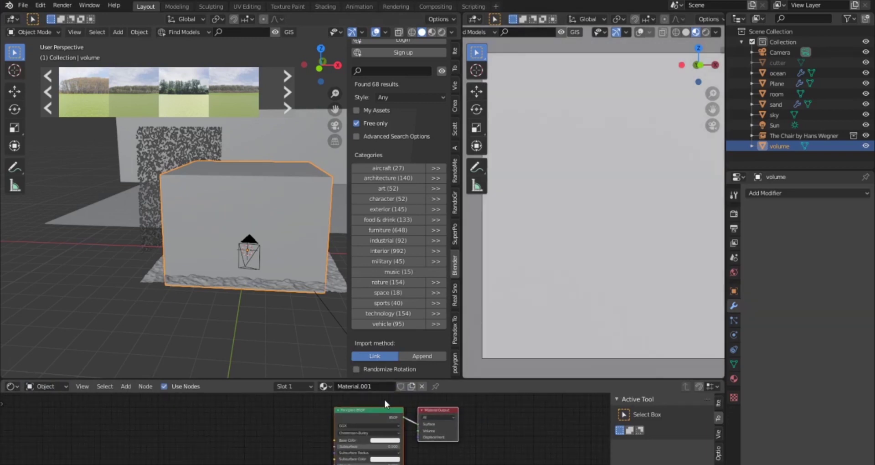
{"action": "left_click", "coordinate": [373, 413]}
{"action": "key", "text": "x"}
{"action": "middle_click_drag", "start_coordinate": [343, 418], "coordinate": [322, 418]}
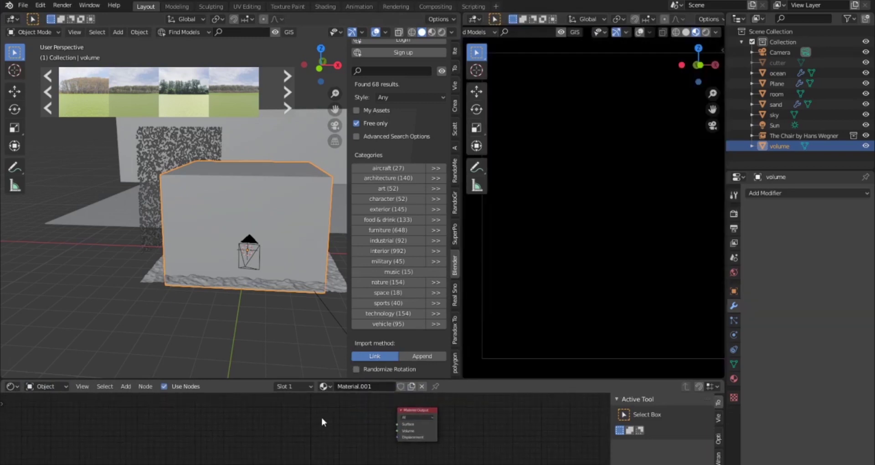
{"action": "left_click", "coordinate": [347, 389]}
{"action": "type", "text": "V"}
{"action": "key", "text": "Return"}
Step: Add a Principled Volume node and connect it to the Volume input of the Material Output
{"action": "key", "text": "shift+a"}
{"action": "left_click", "coordinate": [216, 388]}
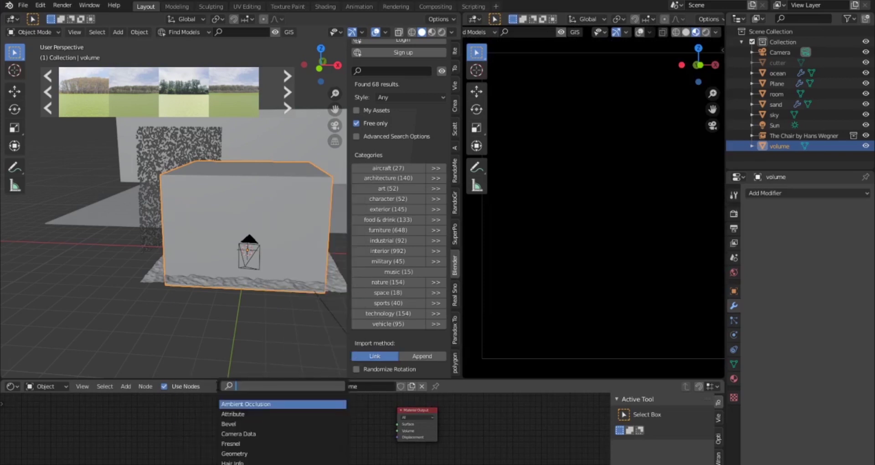
{"action": "type", "text": "princ"}
{"action": "left_click", "coordinate": [237, 424]}
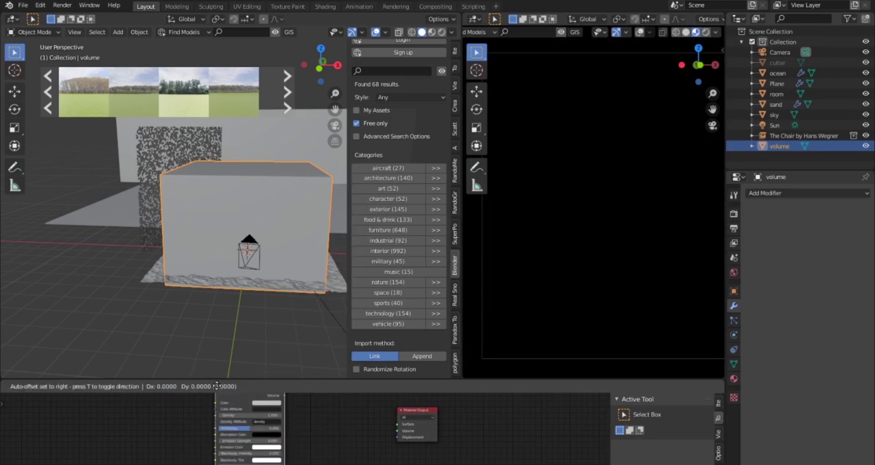
{"action": "left_click", "coordinate": [237, 419]}
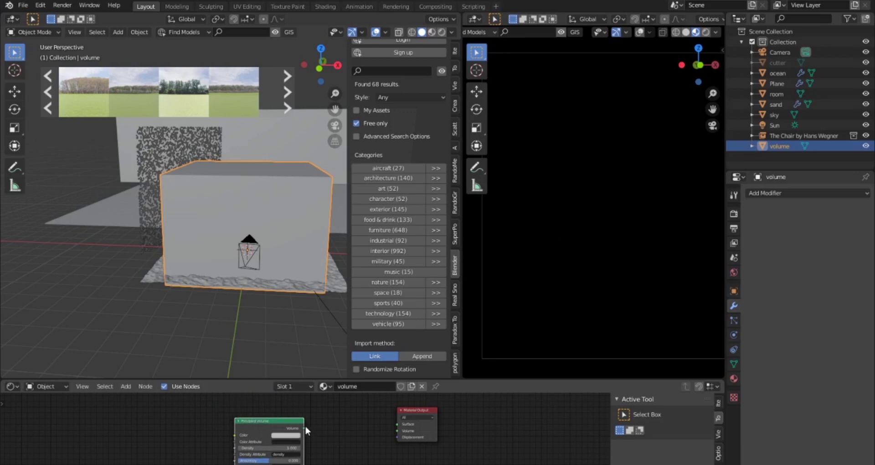
{"action": "left_click_drag", "start_coordinate": [304, 428], "coordinate": [403, 431]}
Step: Set the volume box's viewport display to Wire
{"action": "left_click", "coordinate": [734, 291]}
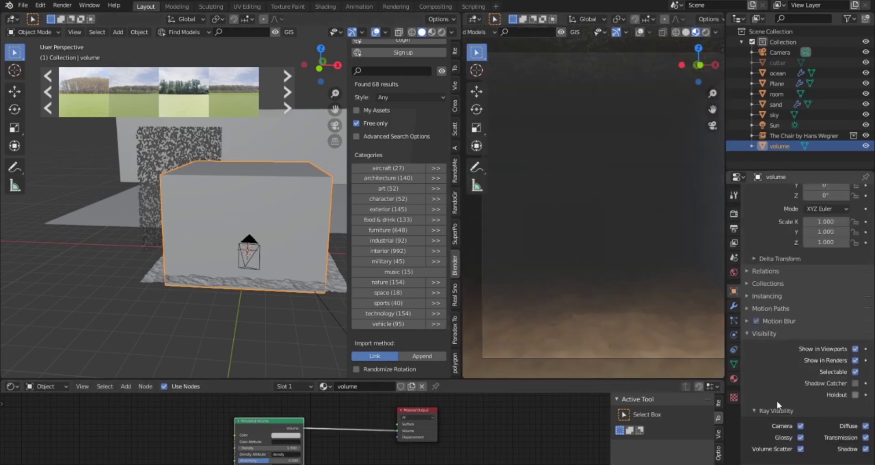
{"action": "scroll", "coordinate": [777, 403], "scroll_direction": "down", "scroll_amount": 8}
{"action": "left_click", "coordinate": [826, 398]}
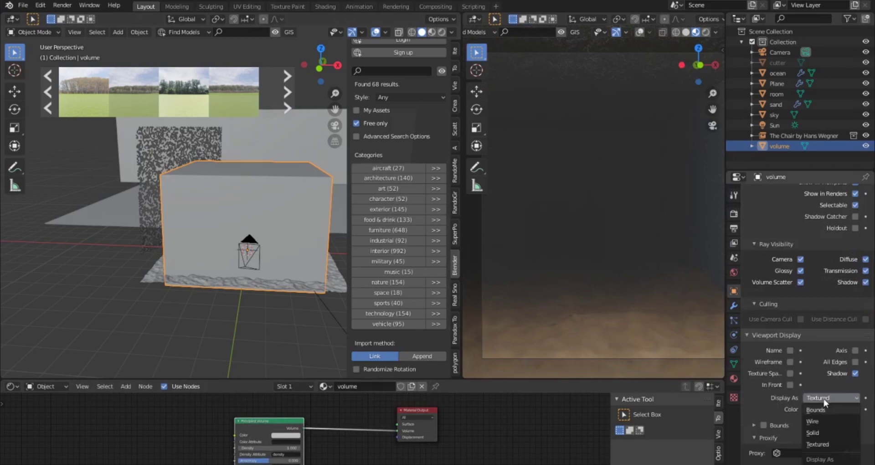
{"action": "left_click", "coordinate": [813, 421]}
{"action": "middle_click_drag", "start_coordinate": [151, 311], "coordinate": [199, 329]}
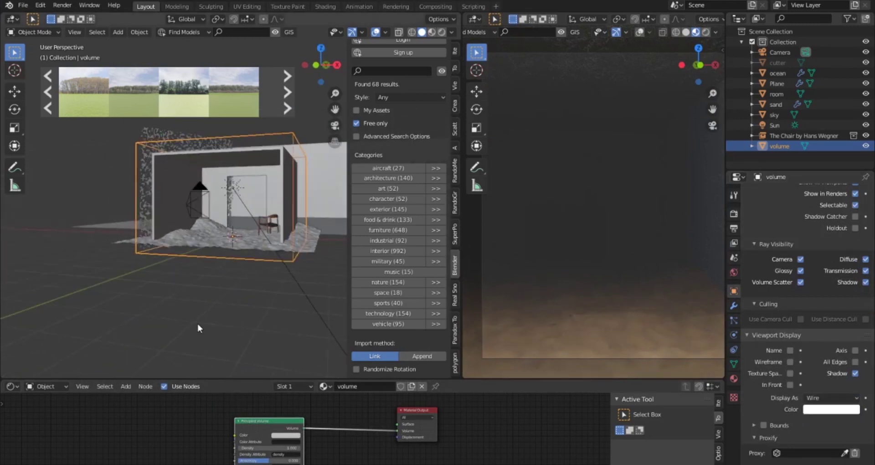
Step: Lighten the Principled Volume color to a slightly warm near-white and lower its density
{"action": "middle_click_drag", "start_coordinate": [303, 459], "coordinate": [292, 441]}
{"action": "left_click", "coordinate": [284, 417]}
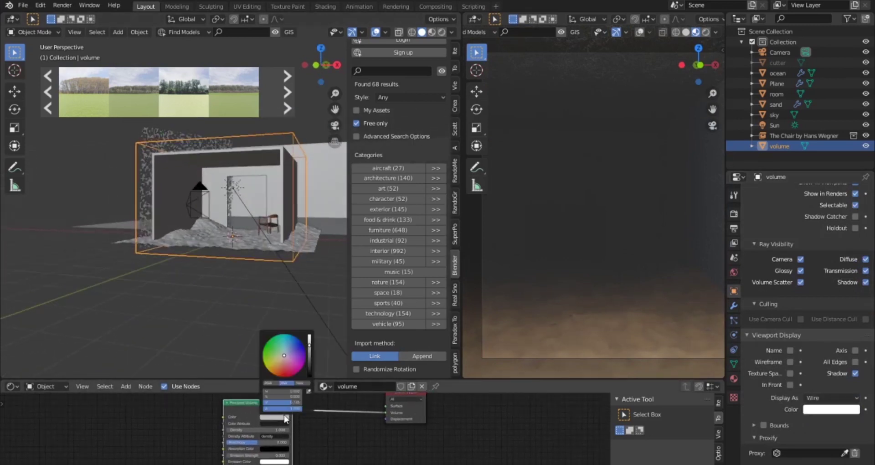
{"action": "left_click_drag", "start_coordinate": [310, 345], "coordinate": [309, 339]}
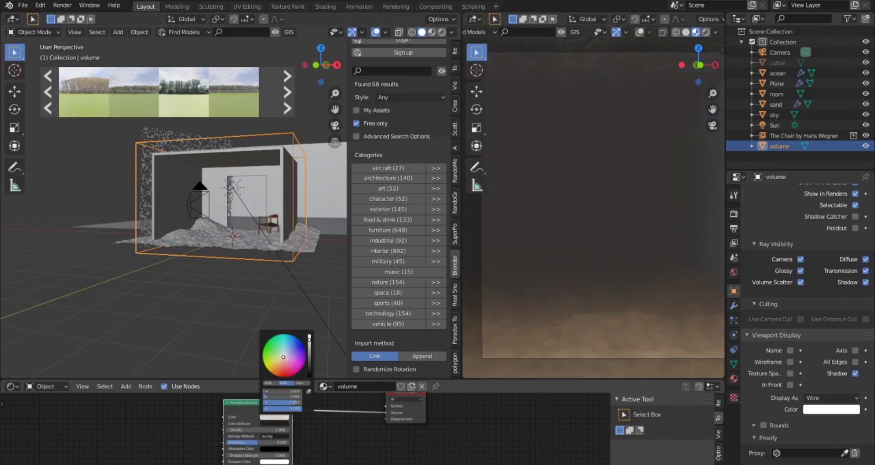
{"action": "left_click_drag", "start_coordinate": [261, 430], "coordinate": [264, 430]}
{"action": "left_click", "coordinate": [273, 429]}
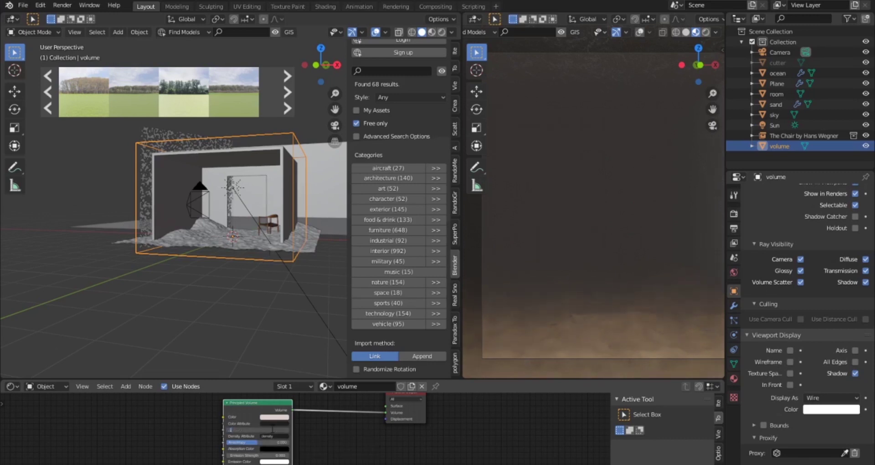
{"action": "key", "text": "Return"}
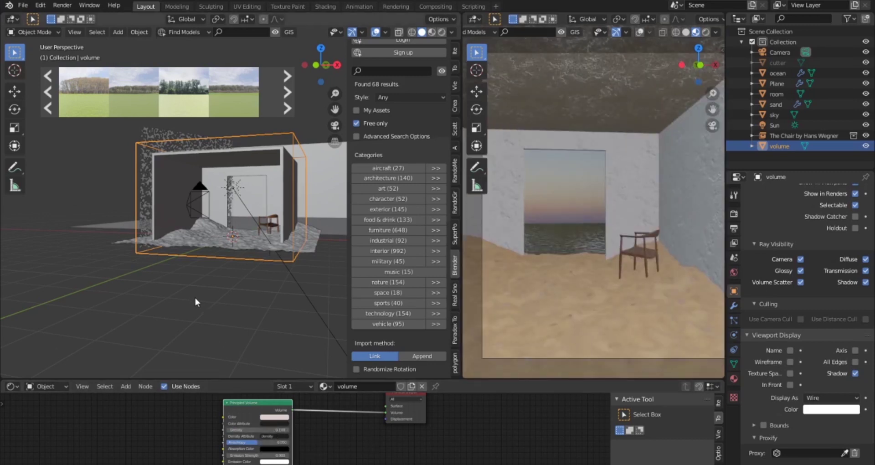
Step: Switch the camera viewport to rendered shading and move the volume box's camera-side face about 1.3 m along Y toward the room
{"action": "middle_click_drag", "start_coordinate": [195, 298], "coordinate": [186, 320]}
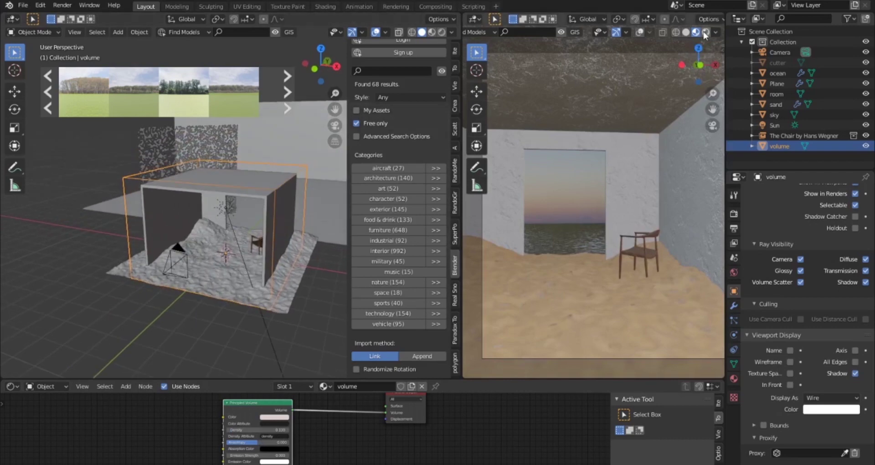
{"action": "left_click", "coordinate": [705, 34]}
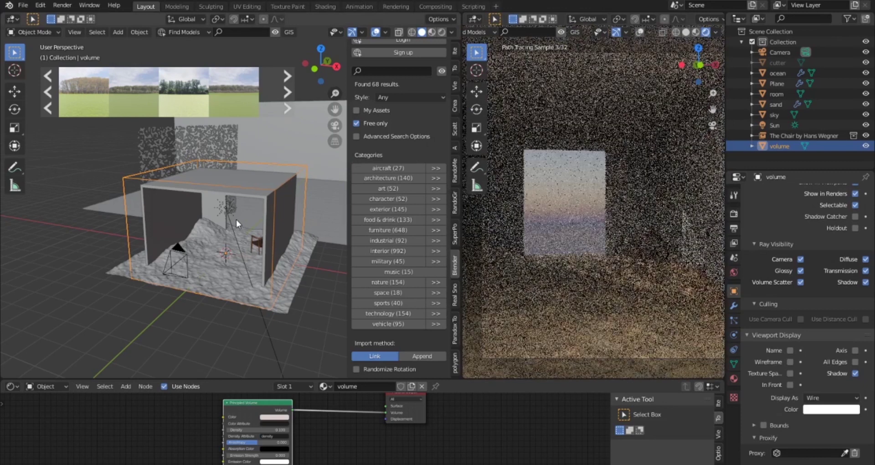
{"action": "middle_click_drag", "start_coordinate": [235, 217], "coordinate": [152, 259]}
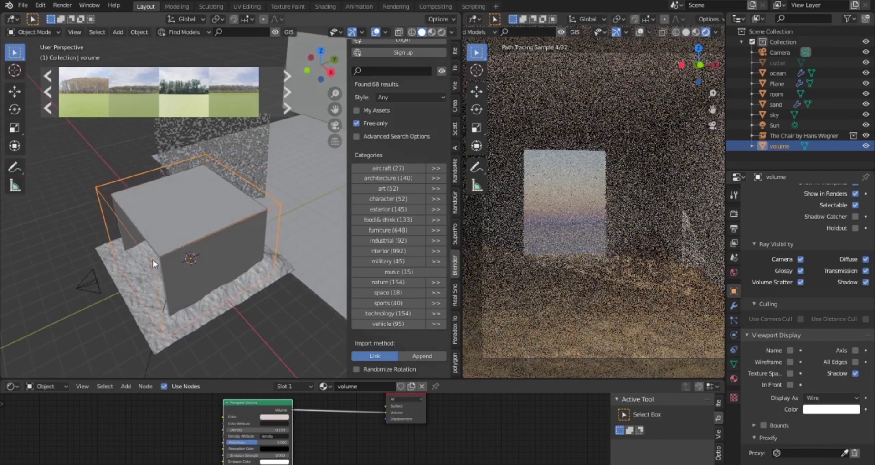
{"action": "key", "text": "Tab"}
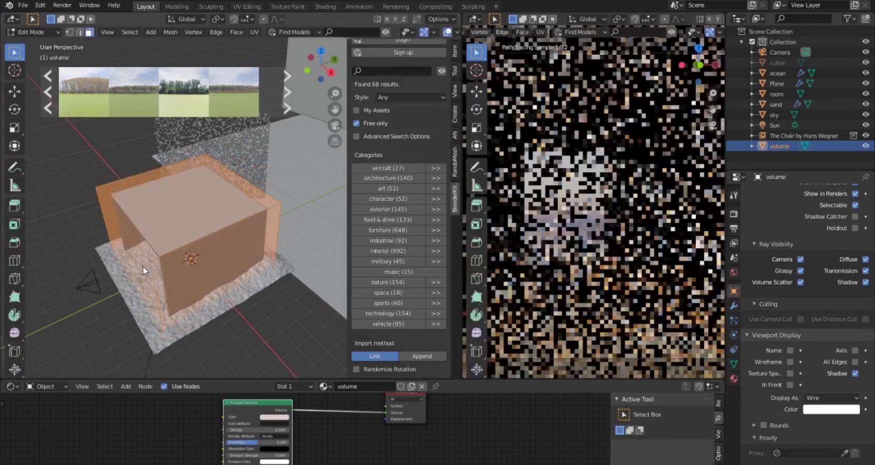
{"action": "left_click", "coordinate": [133, 274]}
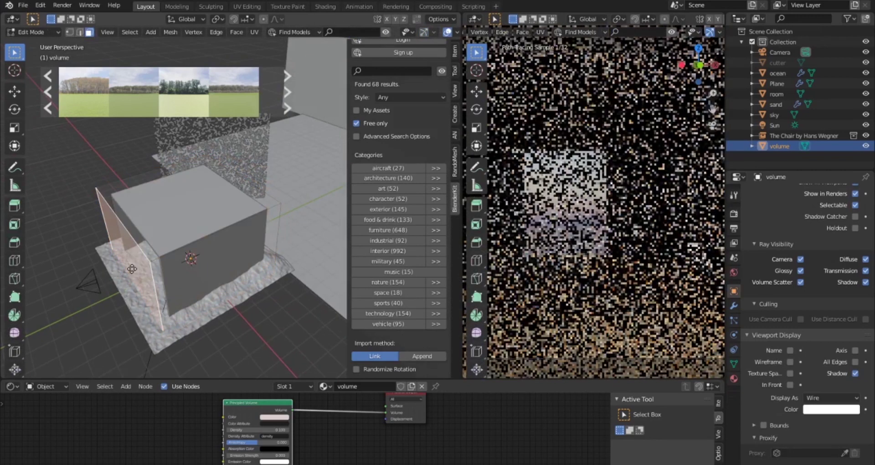
{"action": "key", "text": "g"}
{"action": "key", "text": "y"}
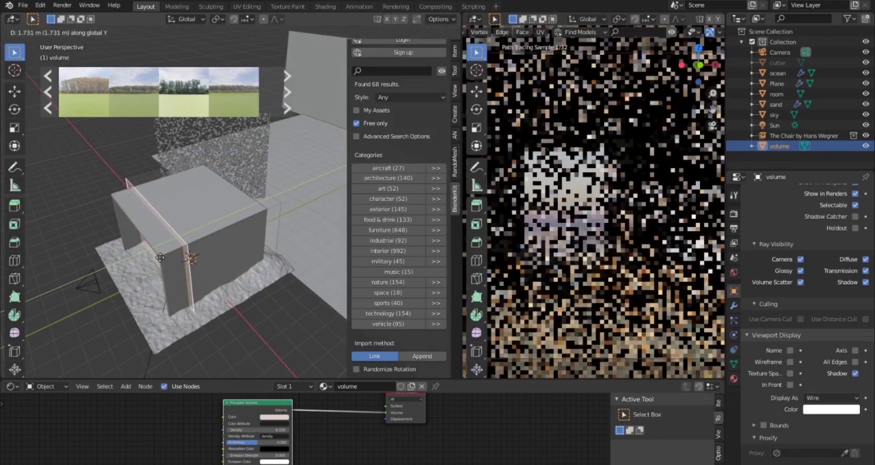
{"action": "left_click", "coordinate": [155, 260]}
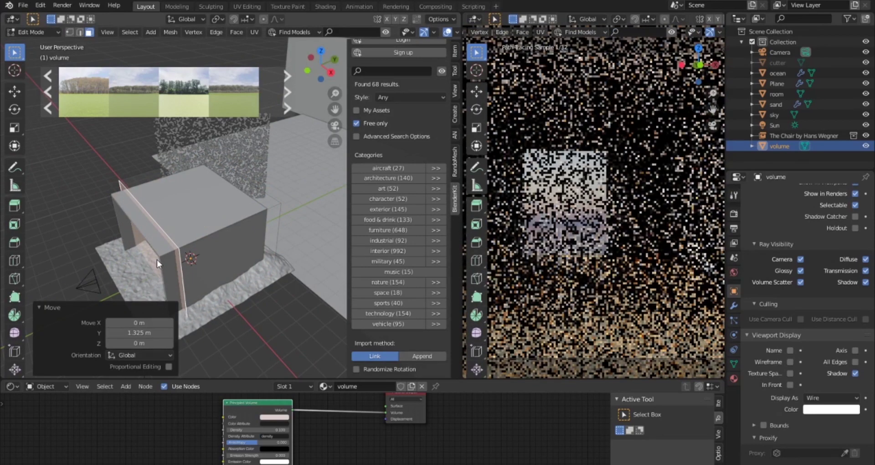
{"action": "key", "text": "Tab"}
{"action": "middle_click_drag", "start_coordinate": [169, 256], "coordinate": [197, 249]}
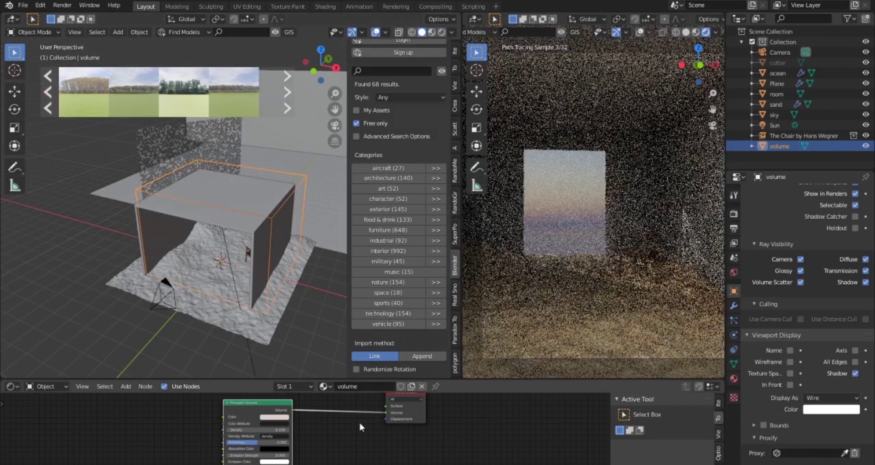
Step: Brighten the Principled Volume color to a pale warm white
{"action": "scroll", "coordinate": [351, 438], "scroll_direction": "up", "scroll_amount": 2}
{"action": "scroll", "coordinate": [348, 444], "scroll_direction": "up", "scroll_amount": 1}
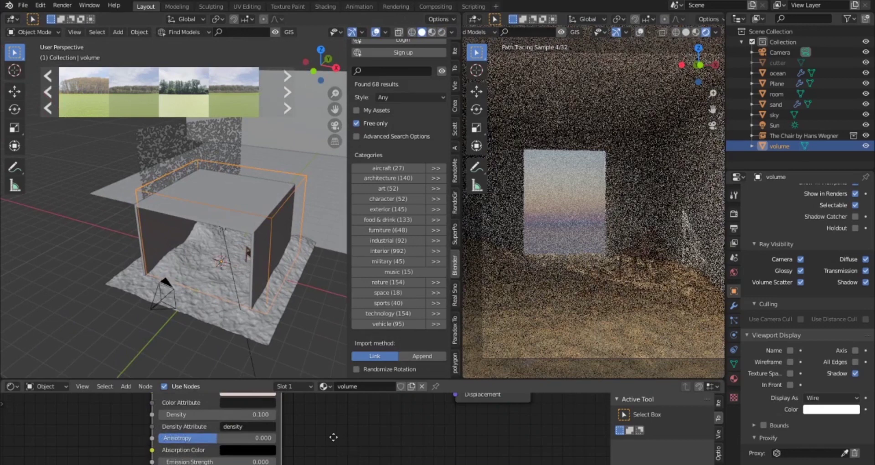
{"action": "scroll", "coordinate": [347, 439], "scroll_direction": "up", "scroll_amount": 1}
{"action": "middle_click_drag", "start_coordinate": [335, 431], "coordinate": [337, 447]}
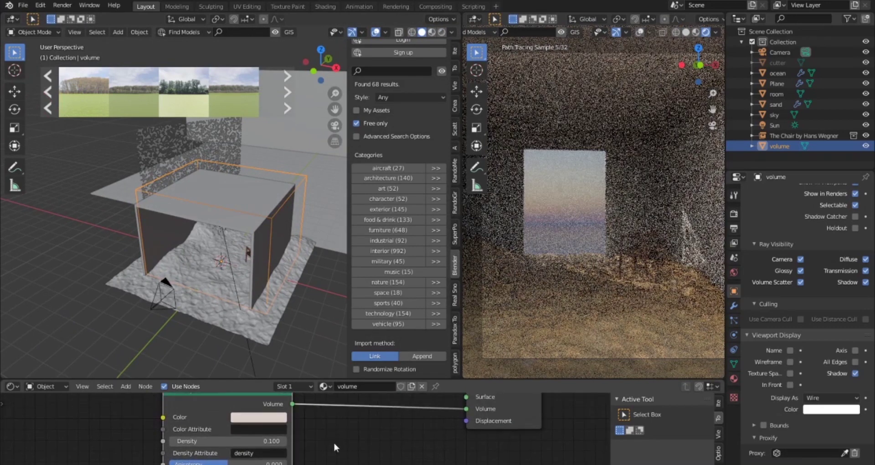
{"action": "left_click", "coordinate": [272, 417]}
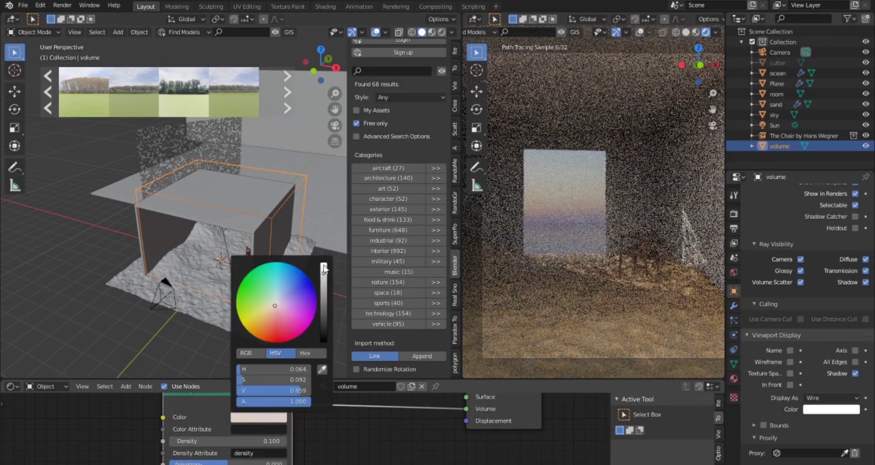
{"action": "left_click_drag", "start_coordinate": [324, 273], "coordinate": [324, 265]}
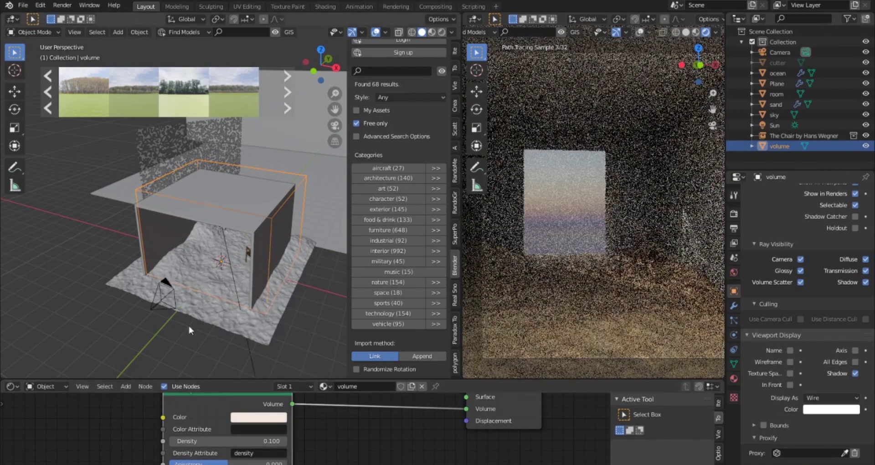
Step: Extrude the open-end faces of the room's ceiling and one side wall about 4.75 m along negative Y, past the camera
{"action": "middle_click_drag", "start_coordinate": [119, 323], "coordinate": [166, 247]}
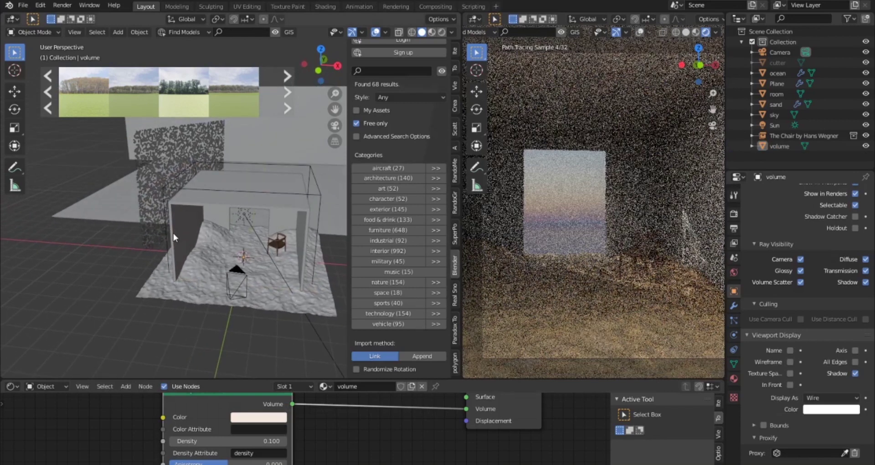
{"action": "left_click", "coordinate": [173, 233]}
{"action": "key", "text": "Tab"}
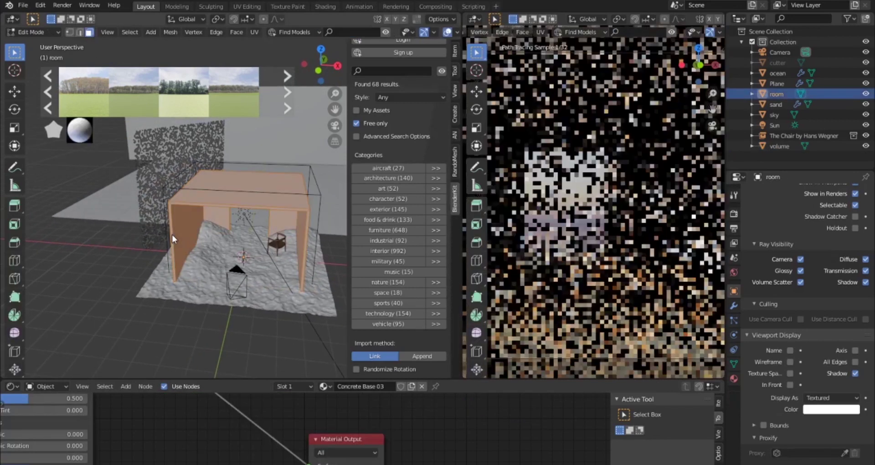
{"action": "key", "text": "alt+a"}
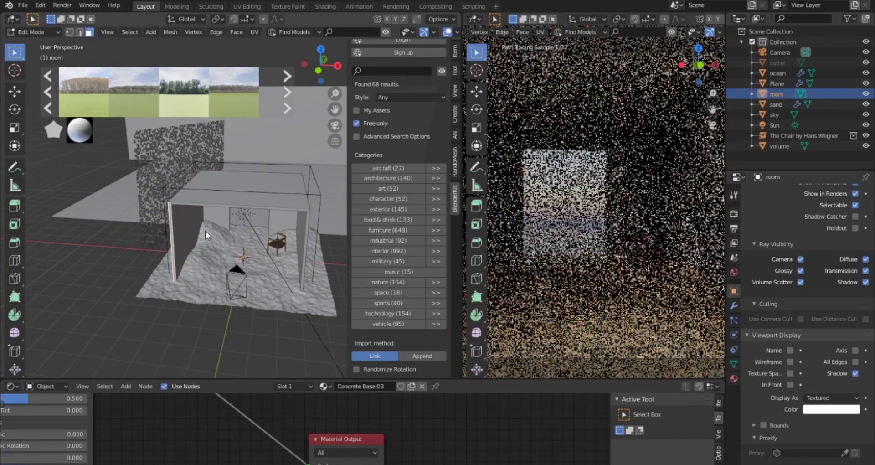
{"action": "left_click", "coordinate": [203, 233], "text": "shift"}
{"action": "middle_click_drag", "start_coordinate": [203, 232], "coordinate": [173, 243]}
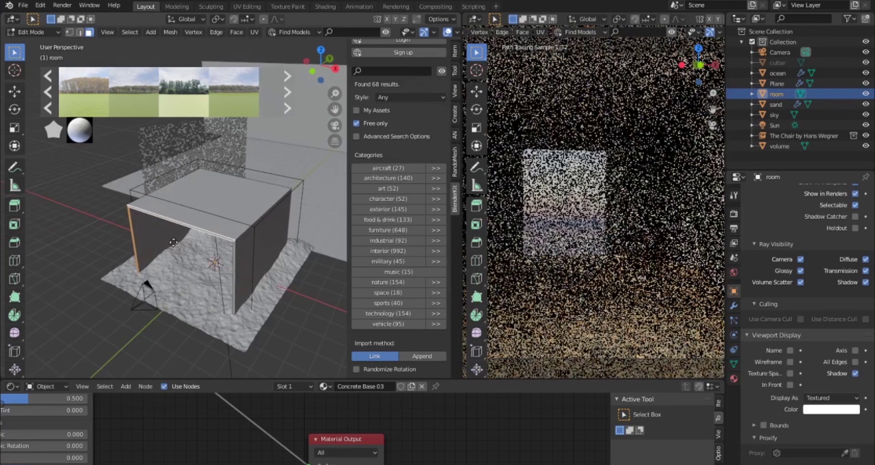
{"action": "key", "text": "g"}
{"action": "key", "text": "y"}
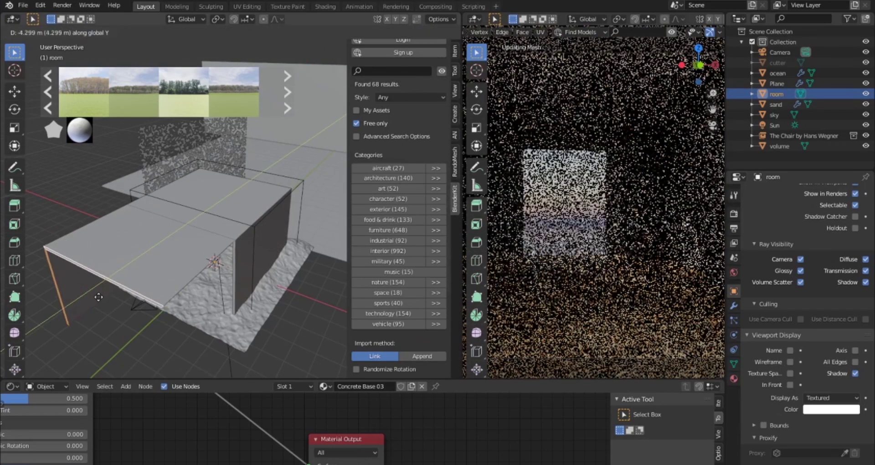
{"action": "left_click", "coordinate": [85, 300]}
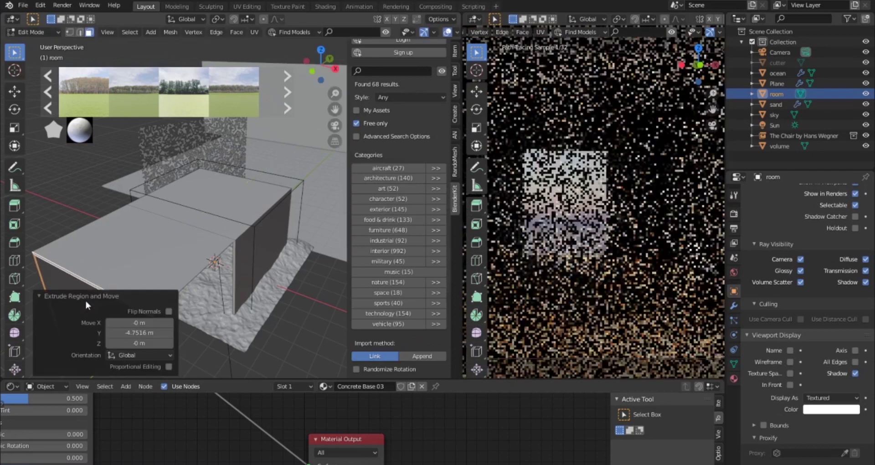
{"action": "key", "text": "Tab"}
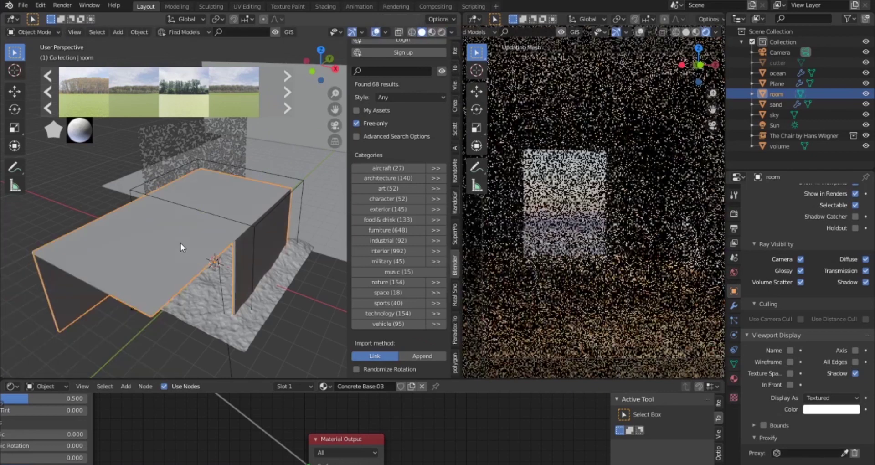
Step: Extrude the open-end face of the room's other side wall about 4.75 m along negative Y, level with the extended ceiling
{"action": "middle_click_drag", "start_coordinate": [177, 243], "coordinate": [206, 222]}
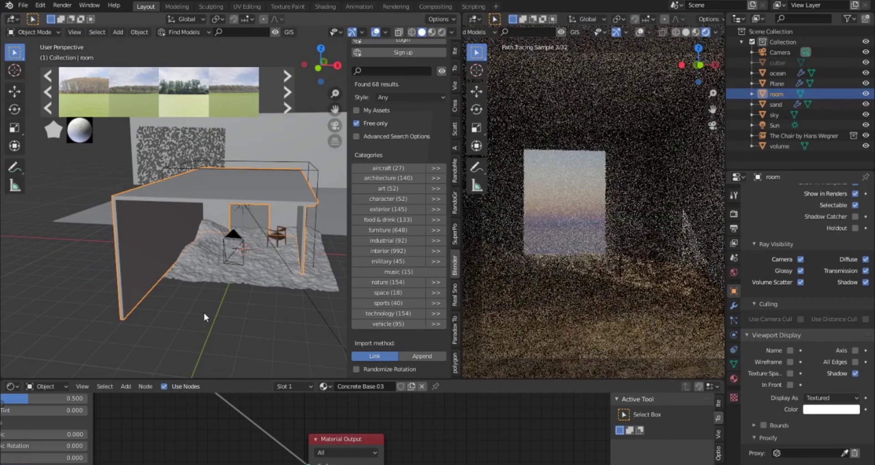
{"action": "middle_click_drag", "start_coordinate": [214, 312], "coordinate": [225, 310]}
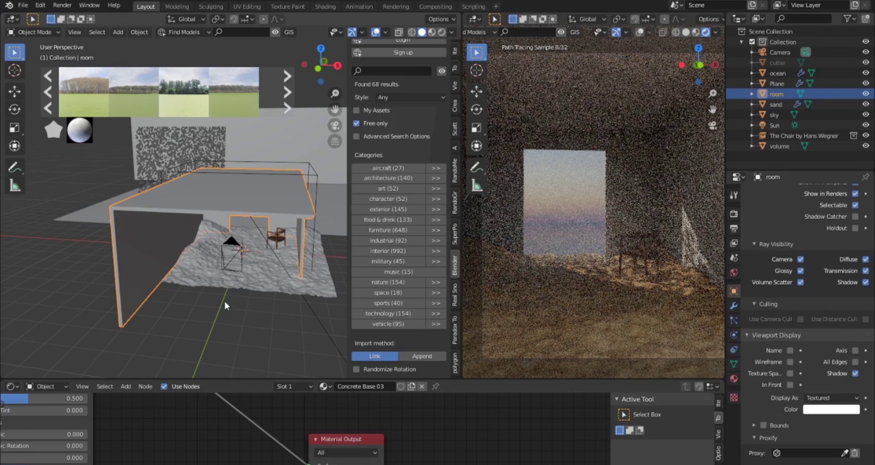
{"action": "middle_click_drag", "start_coordinate": [275, 267], "coordinate": [229, 287]}
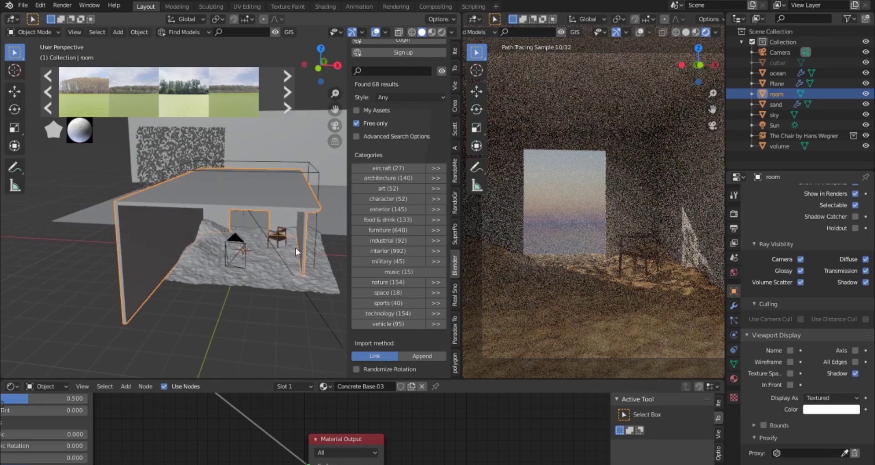
{"action": "key", "text": "Tab"}
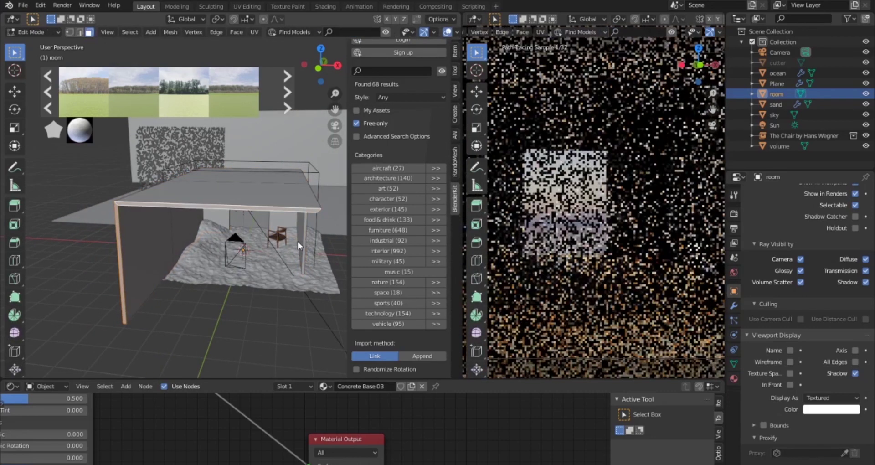
{"action": "middle_click_drag", "start_coordinate": [297, 241], "coordinate": [264, 239]}
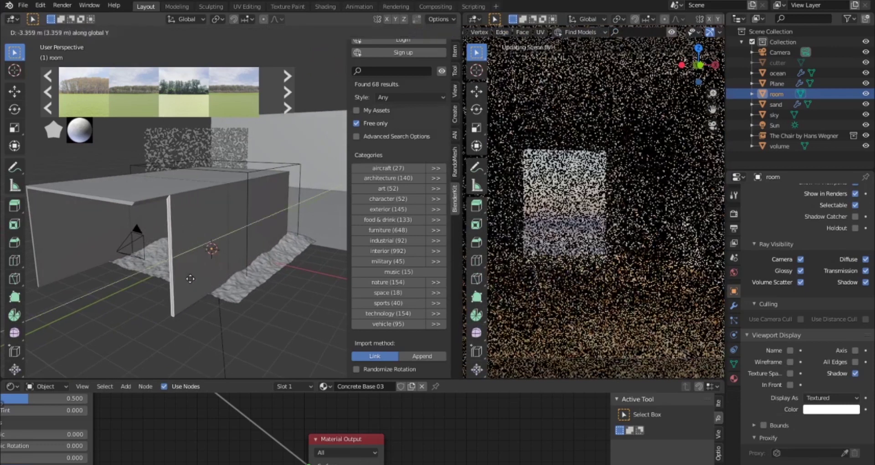
{"action": "left_click", "coordinate": [169, 291]}
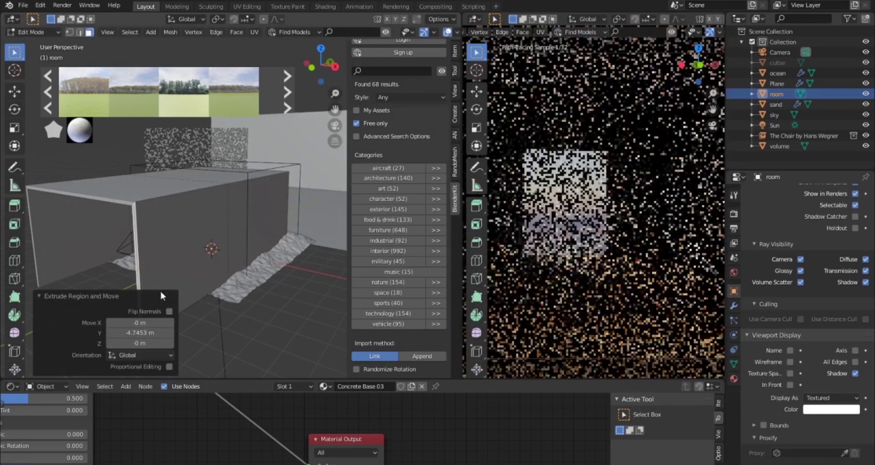
Step: Add a loop cut around the room's extended section and slide it to a factor of -0.959, close to the open end
{"action": "middle_click_drag", "start_coordinate": [178, 264], "coordinate": [114, 254]}
{"action": "key", "text": "ctrl+r"}
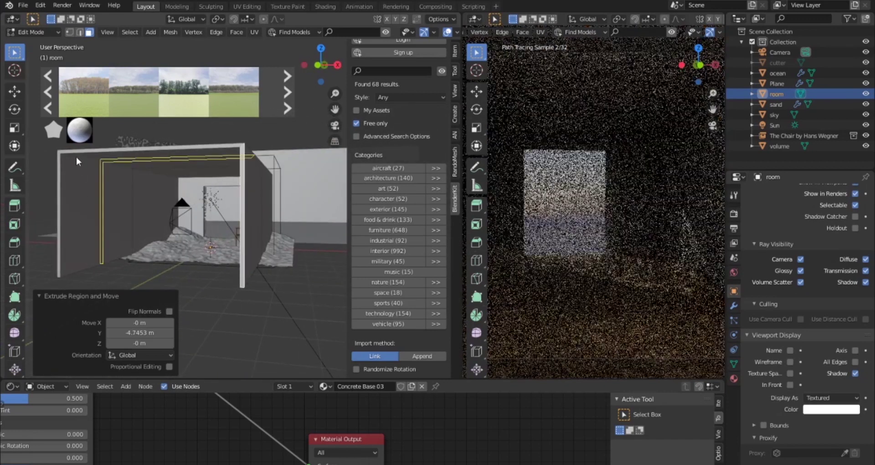
{"action": "left_click", "coordinate": [106, 160]}
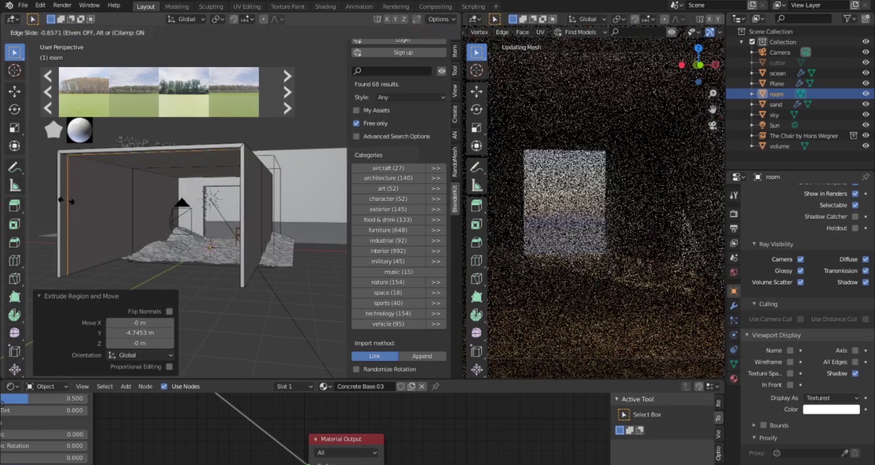
{"action": "left_click", "coordinate": [59, 215]}
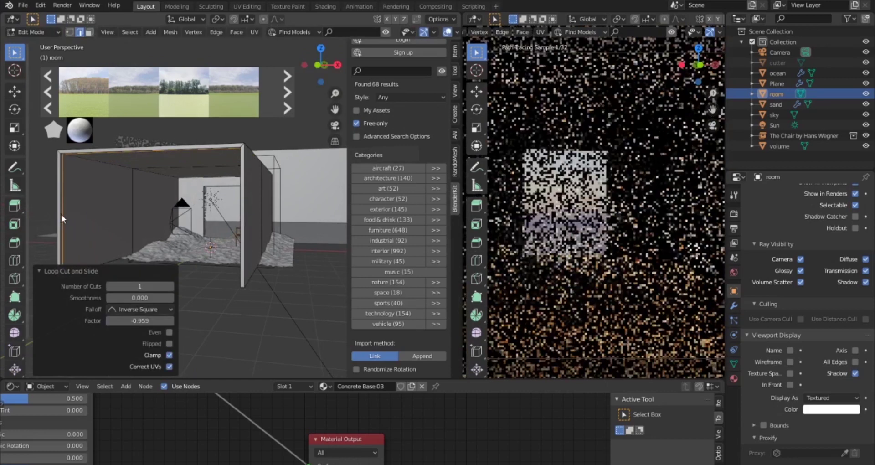
Step: Extrude the narrow inner wall face at the open end about 6.14 m along X to close off the room behind the camera
{"action": "key", "text": "3"}
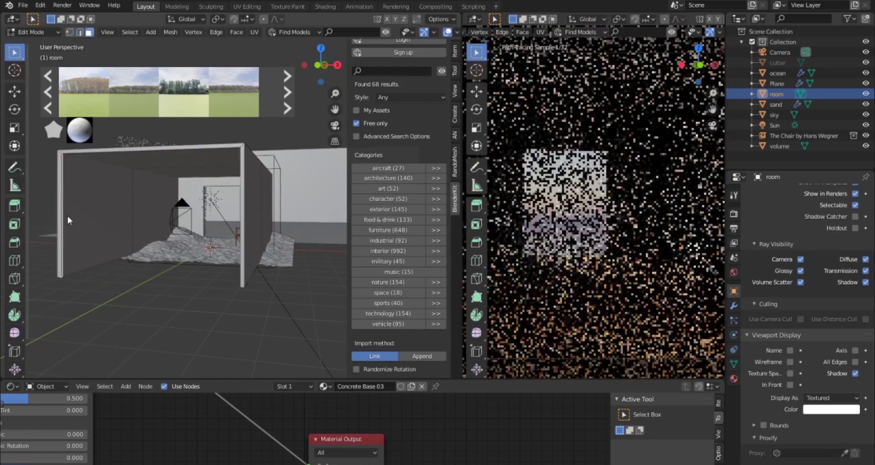
{"action": "left_click", "coordinate": [72, 218]}
{"action": "key", "text": "g"}
{"action": "key", "text": "x"}
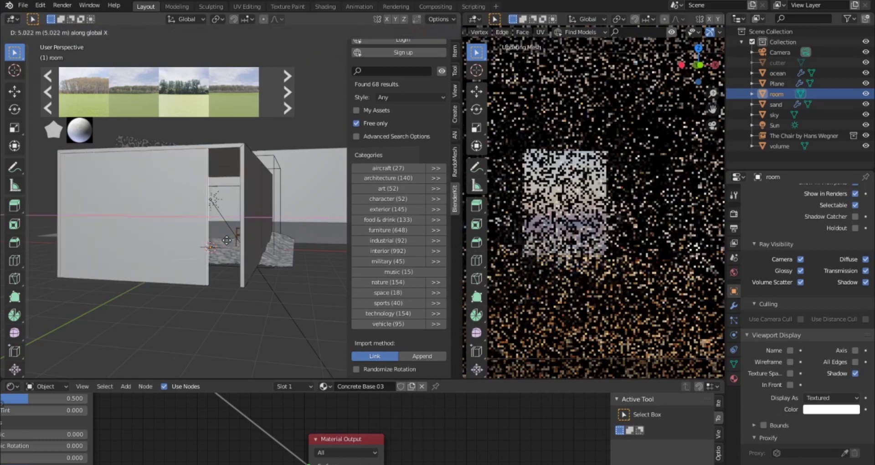
{"action": "left_click", "coordinate": [240, 250]}
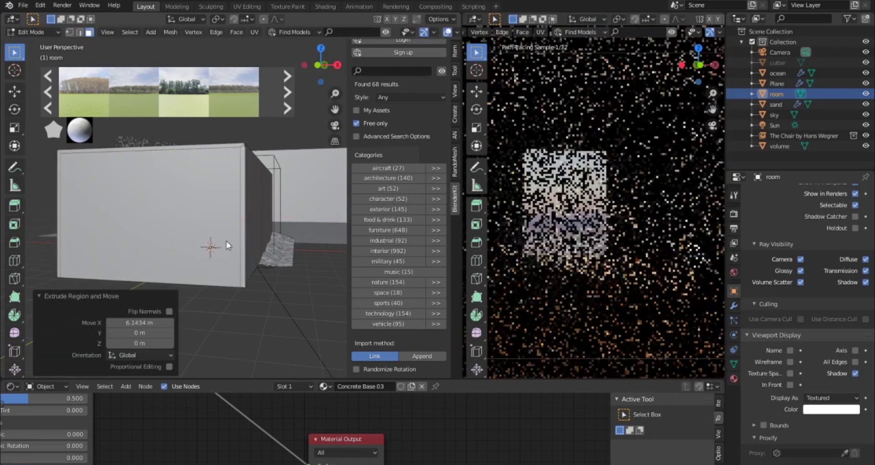
{"action": "key", "text": "Tab"}
{"action": "middle_click_drag", "start_coordinate": [210, 233], "coordinate": [219, 250]}
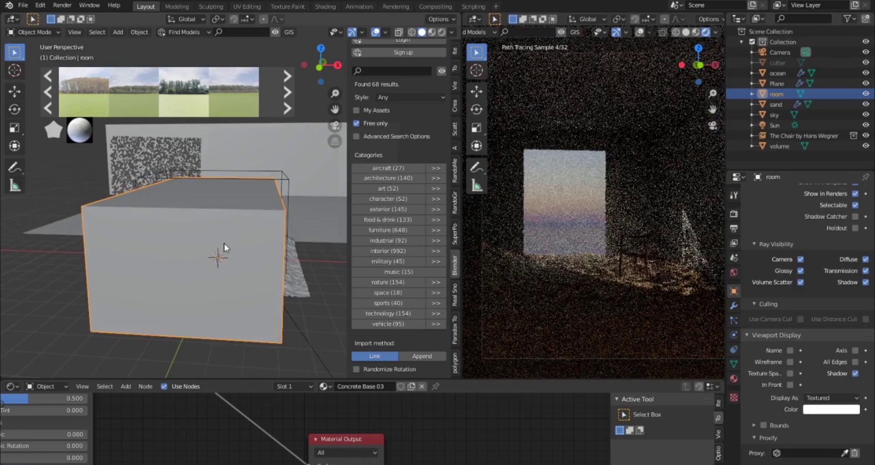
{"action": "middle_click_drag", "start_coordinate": [225, 244], "coordinate": [212, 248]}
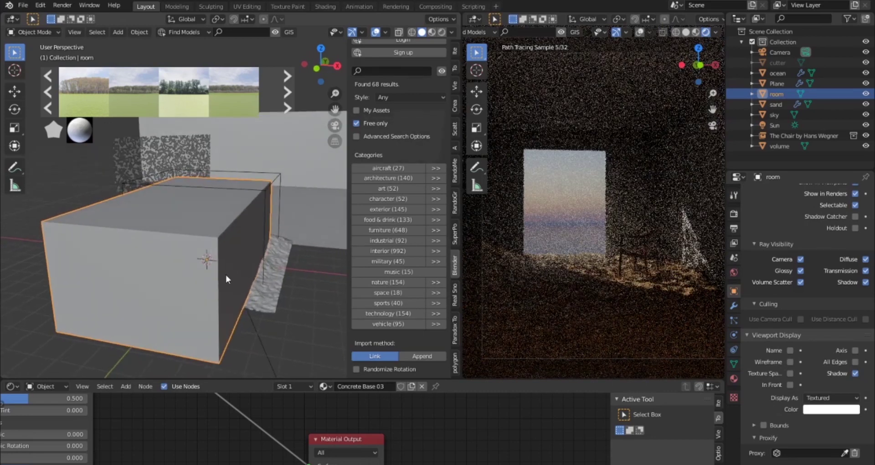
Step: Move the closing wall's end face about 5.4 m along negative X to reopen the room behind the camera
{"action": "key", "text": "Tab"}
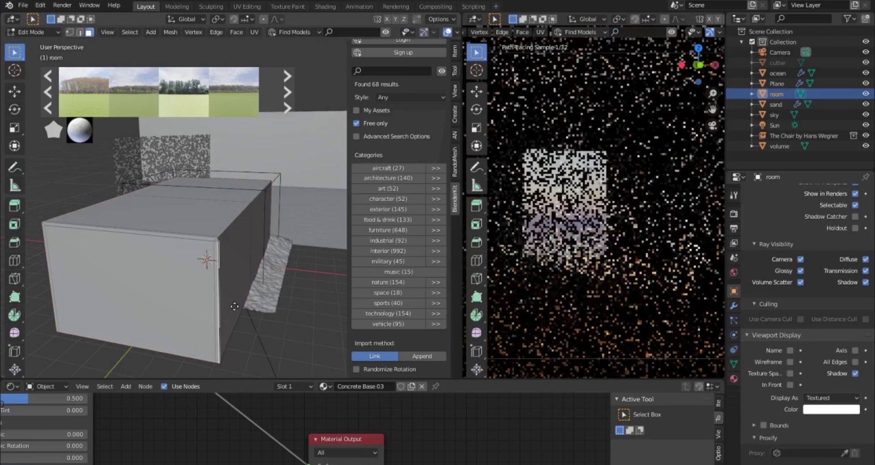
{"action": "key", "text": "g"}
{"action": "key", "text": "x"}
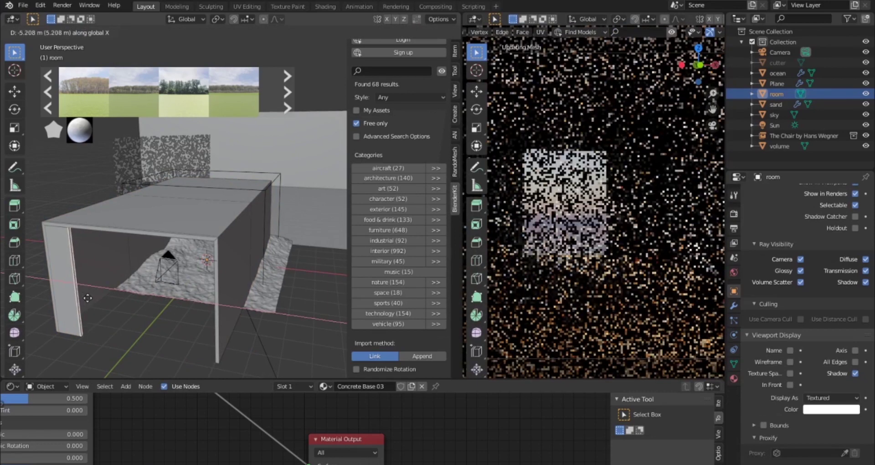
{"action": "left_click", "coordinate": [82, 300]}
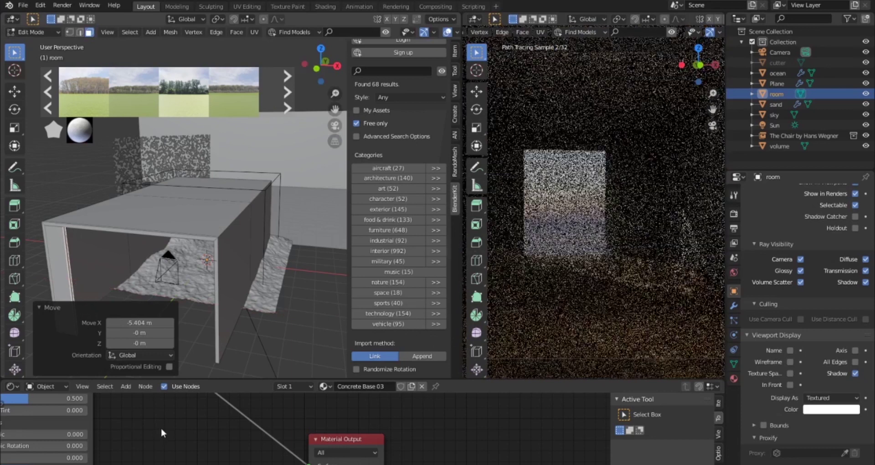
{"action": "key", "text": "Tab"}
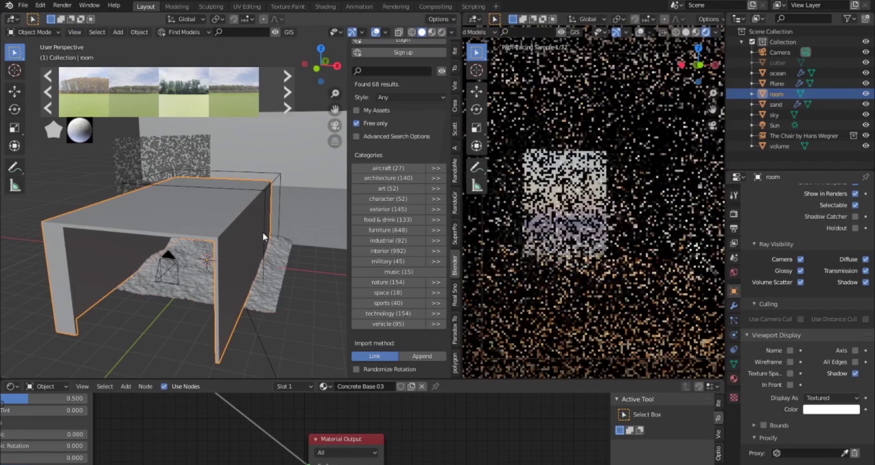
Step: Extend the fog volume into the lengthened room by moving its camera-side face about 3.5 m along negative Y
{"action": "left_click", "coordinate": [264, 233]}
{"action": "middle_click_drag", "start_coordinate": [188, 297], "coordinate": [215, 263]}
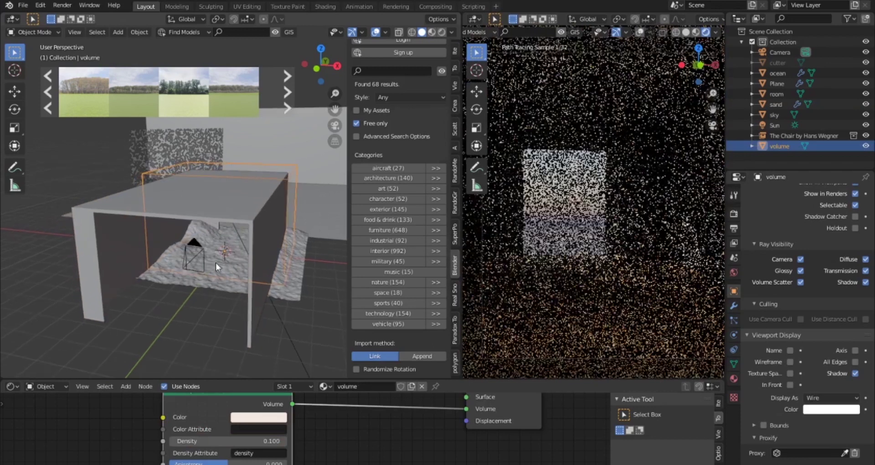
{"action": "key", "text": "Tab"}
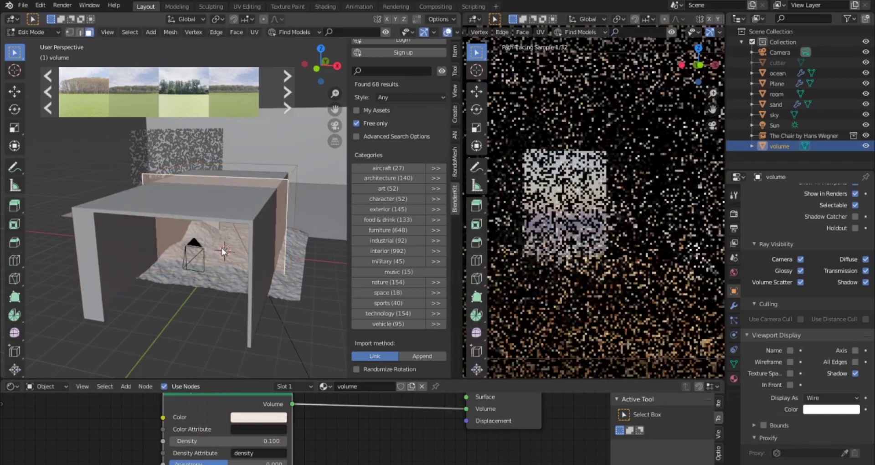
{"action": "key", "text": "g"}
{"action": "key", "text": "y"}
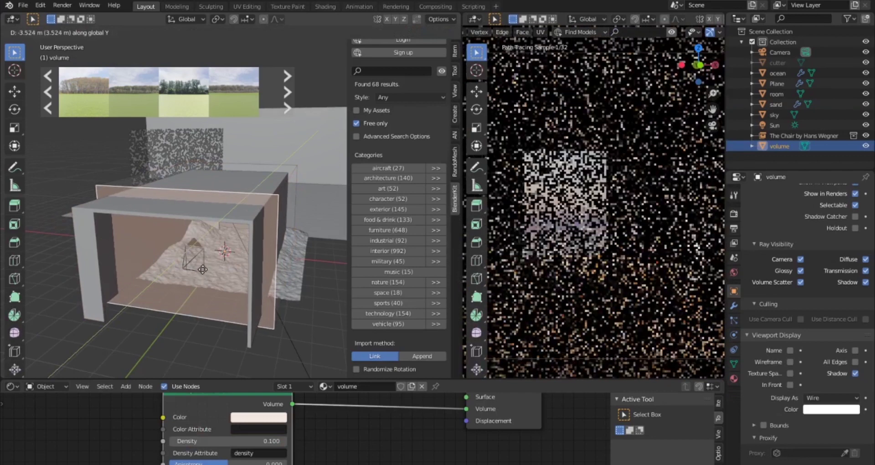
{"action": "left_click", "coordinate": [202, 270]}
{"action": "key", "text": "Tab"}
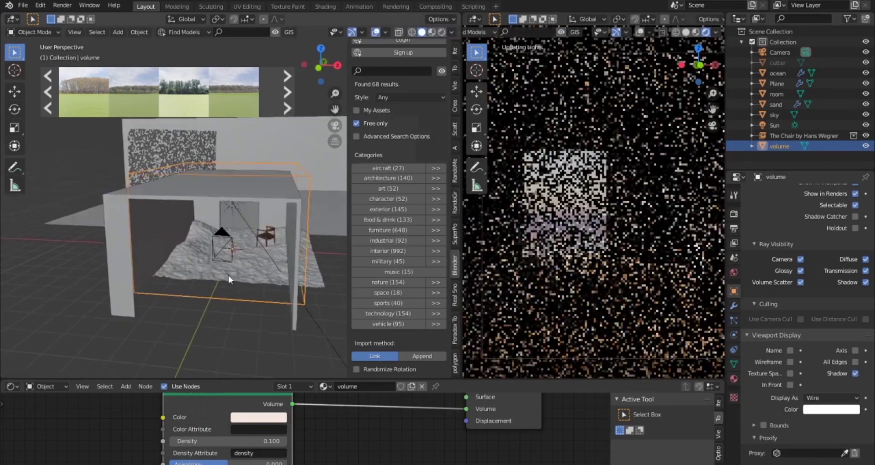
Step: Adjust the fog volume's color to a light cream tone and set its density to 0.05
{"action": "left_click", "coordinate": [280, 418]}
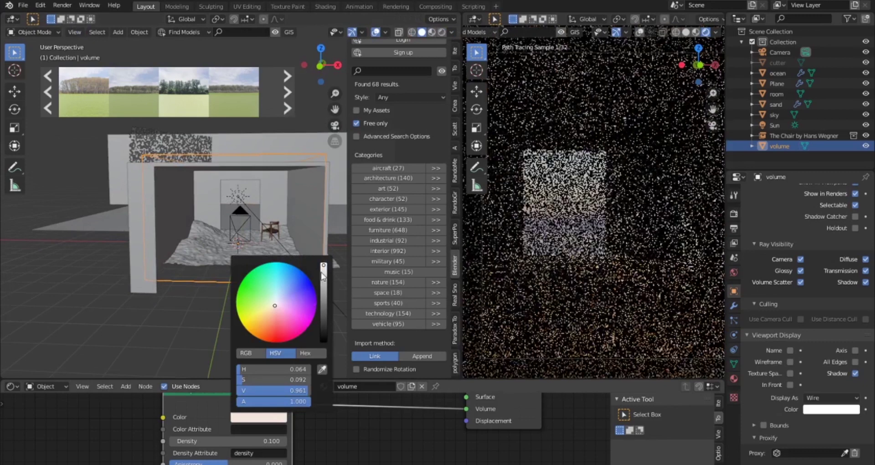
{"action": "left_click_drag", "start_coordinate": [324, 265], "coordinate": [323, 296]}
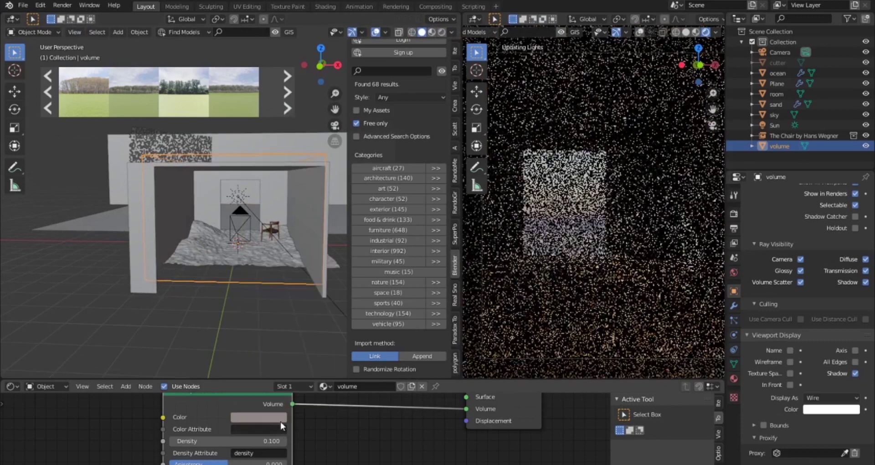
{"action": "left_click", "coordinate": [281, 419]}
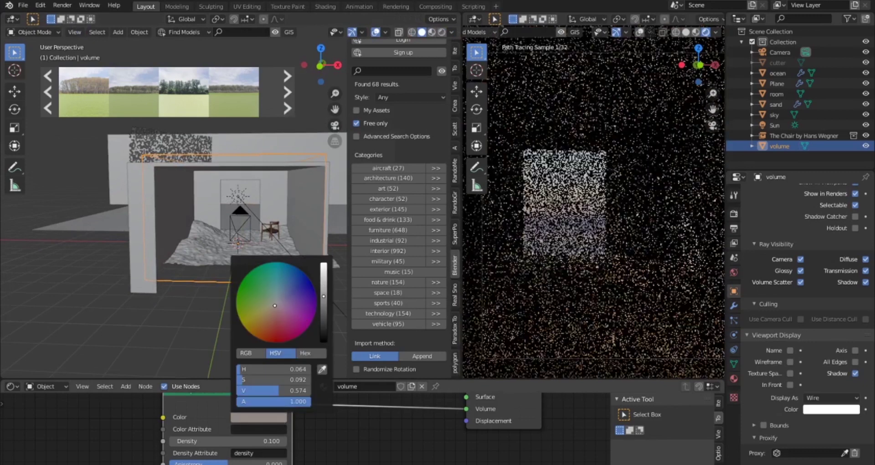
{"action": "left_click_drag", "start_coordinate": [324, 296], "coordinate": [324, 270]}
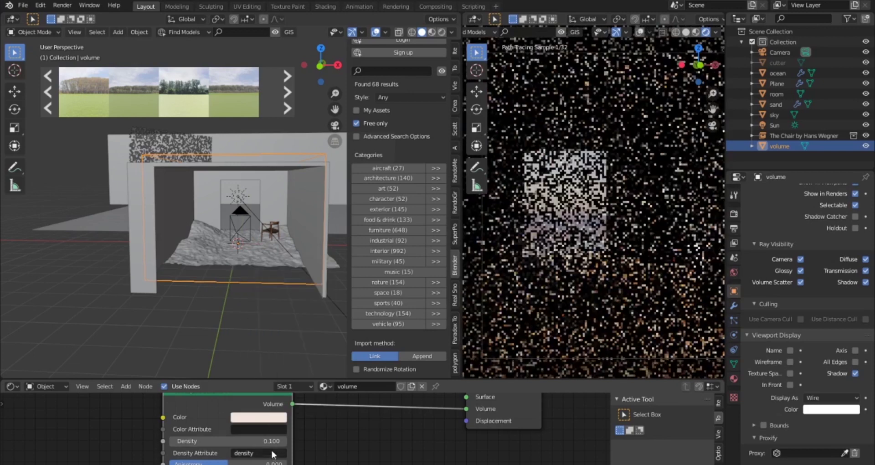
{"action": "left_click", "coordinate": [272, 441]}
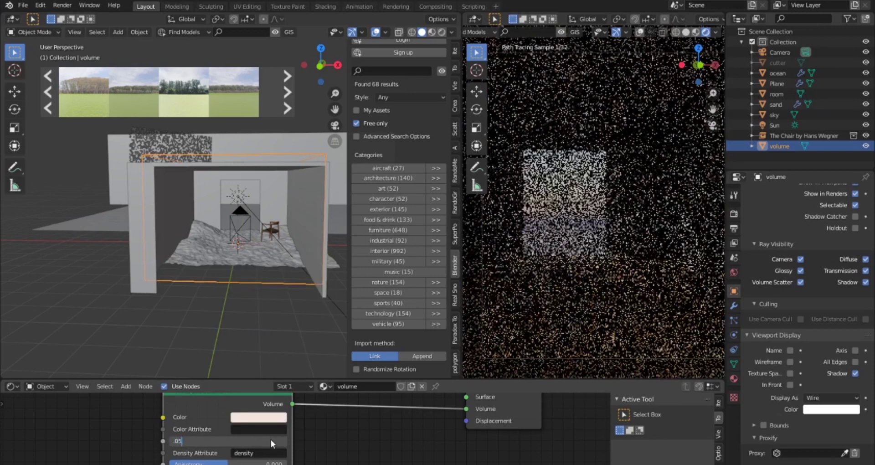
{"action": "key", "text": "Return"}
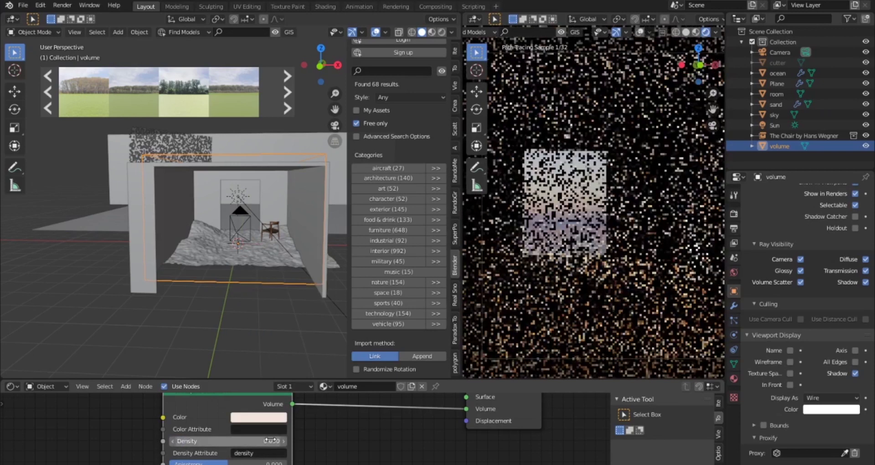
Step: Give the Sun light a slightly warmer, more saturated color and set its strength to 45
{"action": "left_click", "coordinate": [776, 125]}
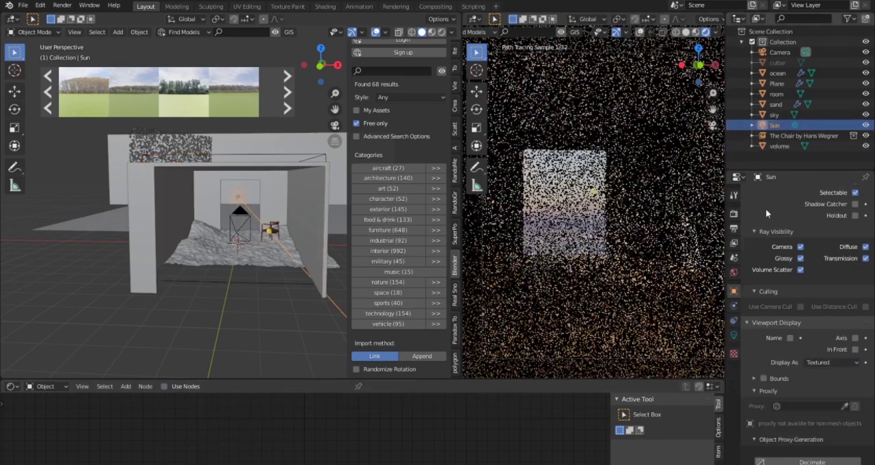
{"action": "left_click", "coordinate": [734, 334]}
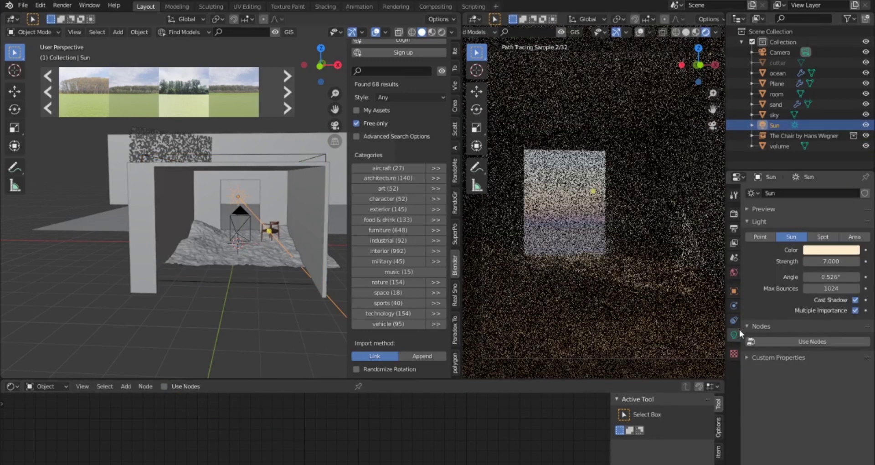
{"action": "left_click", "coordinate": [831, 250]}
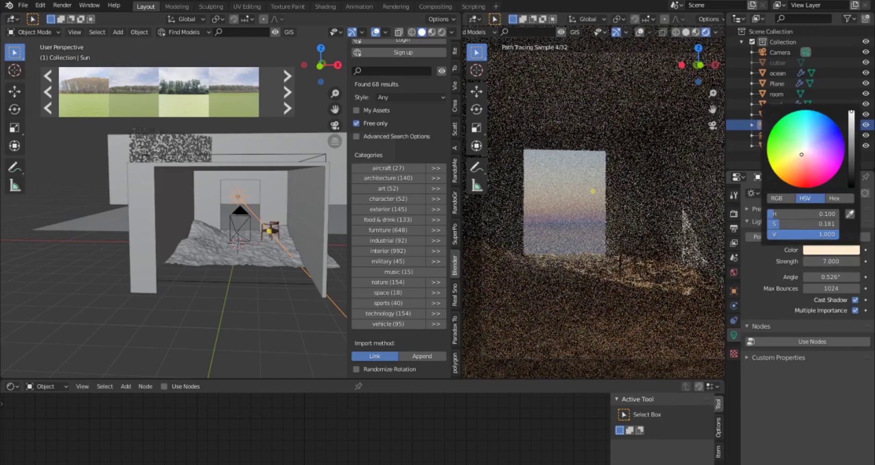
{"action": "double_click", "coordinate": [826, 261]}
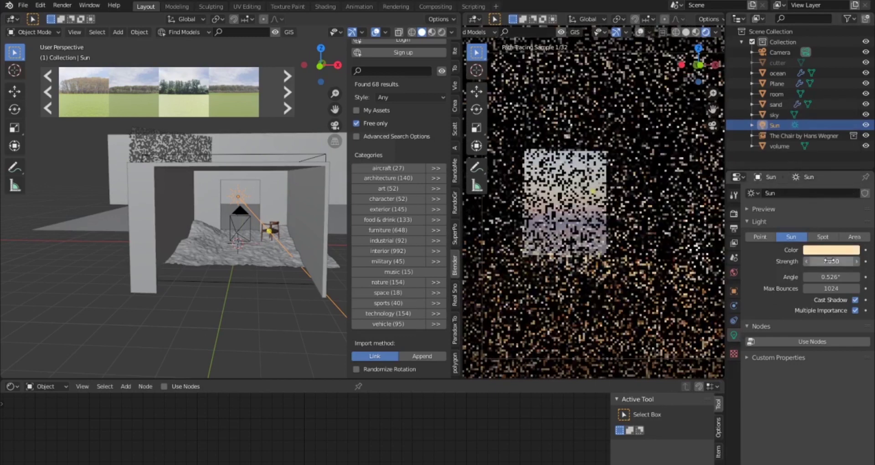
{"action": "type", "text": "7.0"}
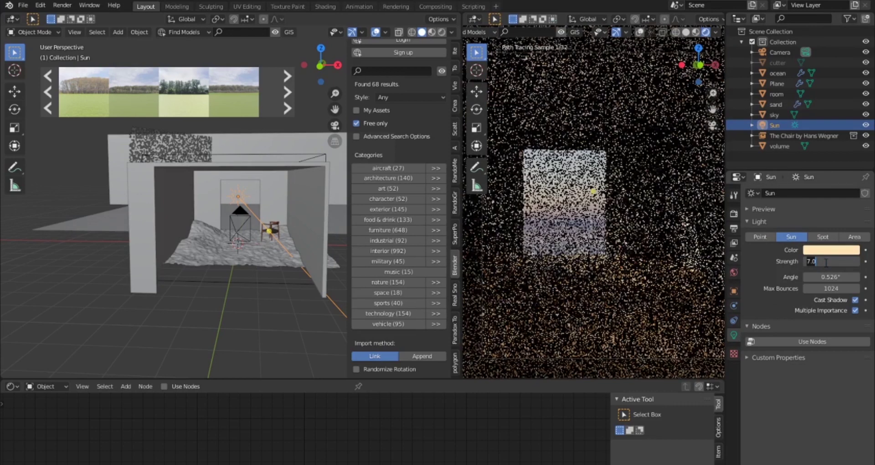
{"action": "type", "text": "45"}
{"action": "key", "text": "Return"}
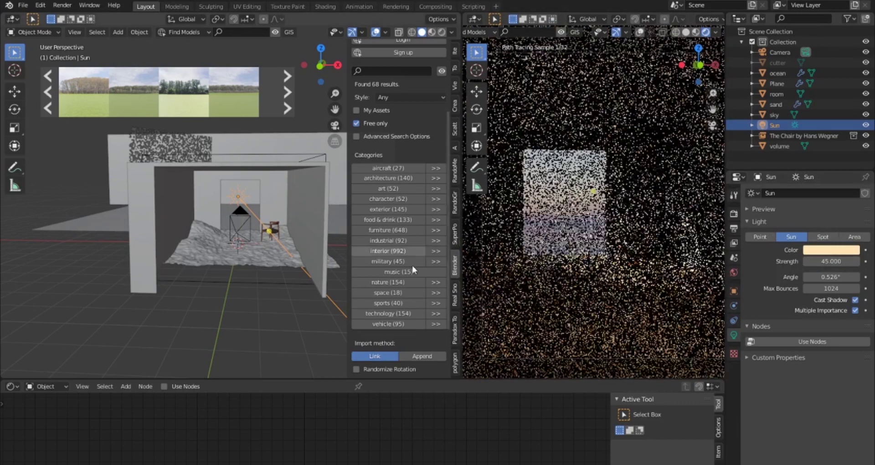
Step: Put the perforated light-blocking plane in Edit Mode and switch the camera view to Material Preview shading
{"action": "middle_click_drag", "start_coordinate": [281, 302], "coordinate": [256, 314]}
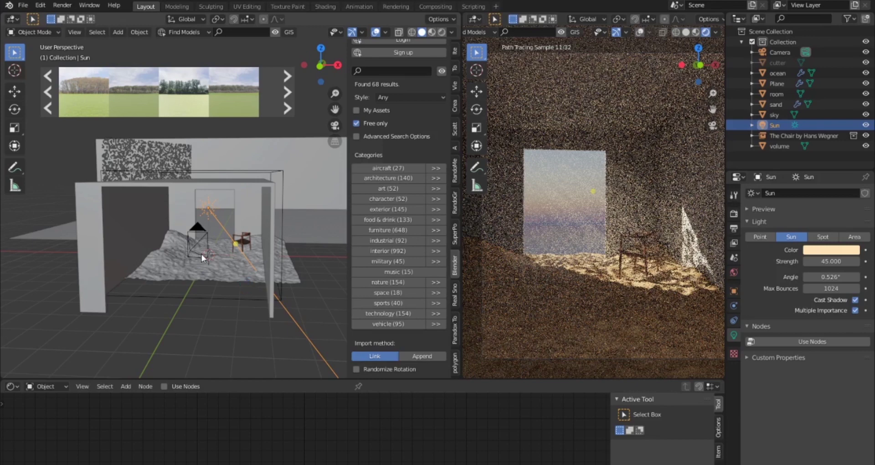
{"action": "middle_click_drag", "start_coordinate": [201, 254], "coordinate": [147, 238]}
{"action": "scroll", "coordinate": [204, 292], "scroll_direction": "up", "scroll_amount": 5}
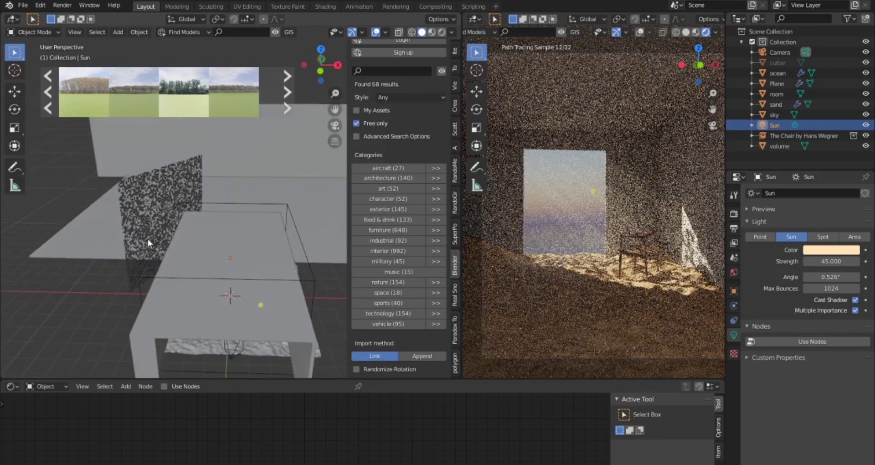
{"action": "left_click", "coordinate": [145, 209]}
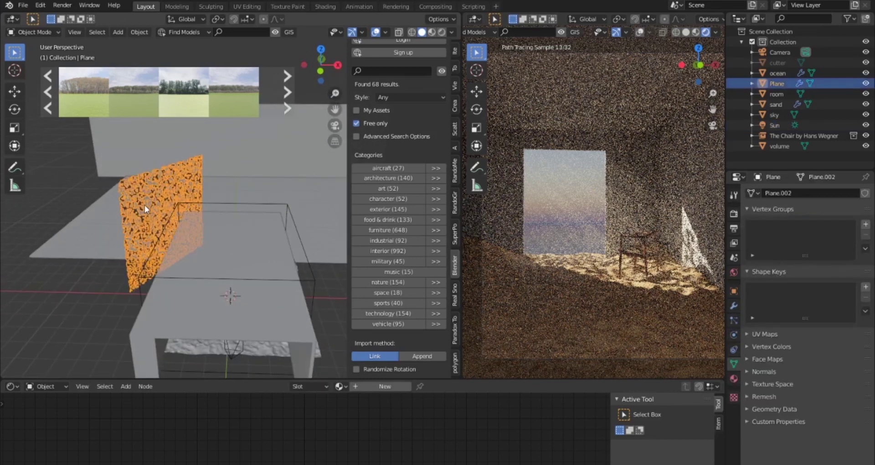
{"action": "key", "text": "Tab"}
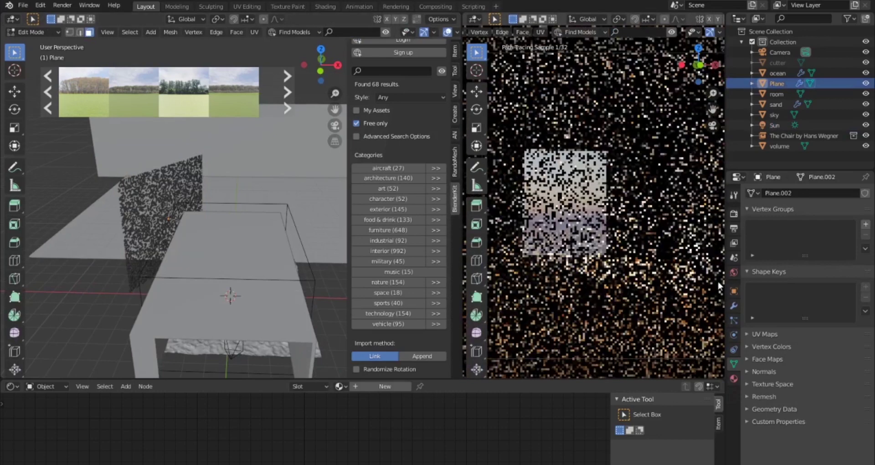
{"action": "scroll", "coordinate": [701, 32], "scroll_direction": "down", "scroll_amount": 5}
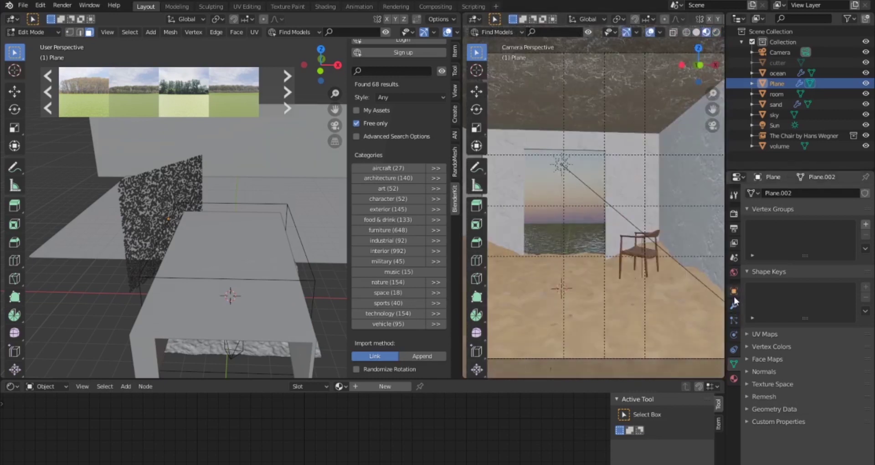
{"action": "left_click", "coordinate": [734, 306]}
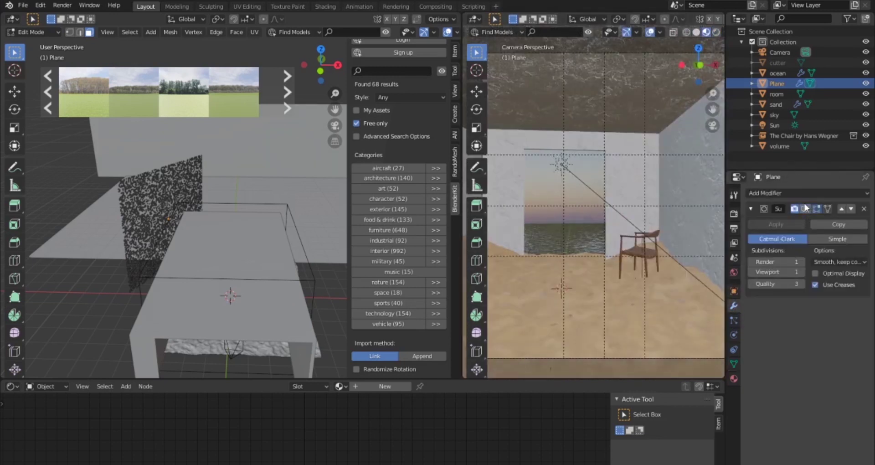
Step: Randomly select 50% of the light-blocking plane's faces, delete them and return to Object Mode
{"action": "middle_click_drag", "start_coordinate": [214, 185], "coordinate": [147, 196]}
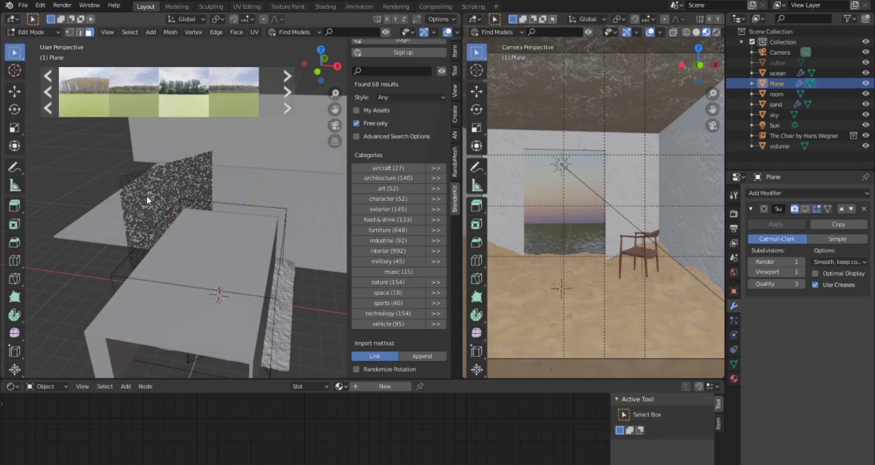
{"action": "left_click", "coordinate": [132, 32]}
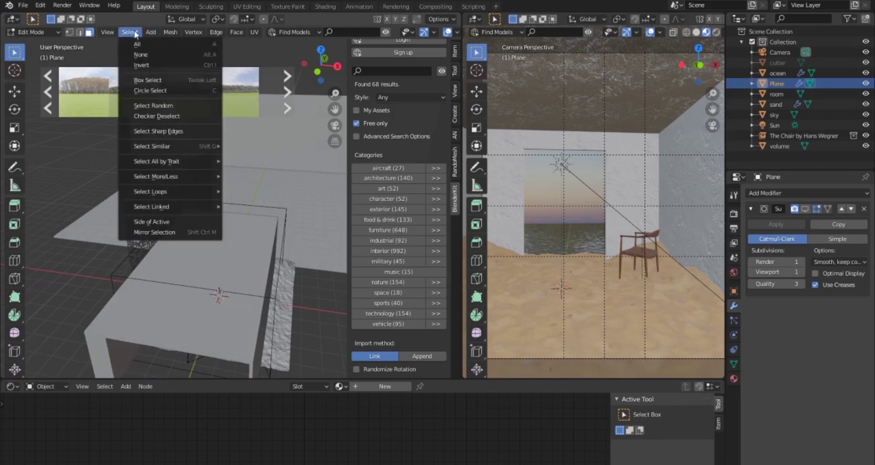
{"action": "left_click", "coordinate": [169, 107]}
{"action": "scroll", "coordinate": [193, 256], "scroll_direction": "up", "scroll_amount": 4}
{"action": "scroll", "coordinate": [182, 256], "scroll_direction": "down", "scroll_amount": 2}
{"action": "middle_click_drag", "start_coordinate": [173, 254], "coordinate": [219, 272], "text": "shift"}
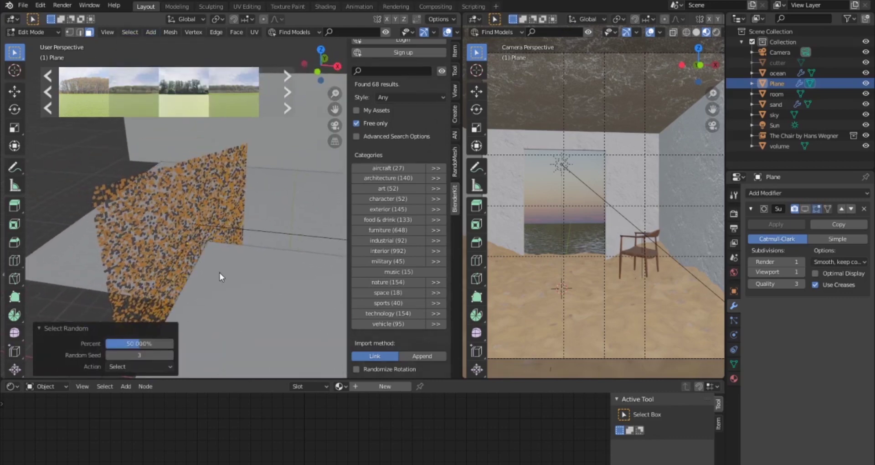
{"action": "scroll", "coordinate": [219, 273], "scroll_direction": "up", "scroll_amount": 3}
{"action": "key", "text": "x"}
{"action": "left_click", "coordinate": [220, 261]}
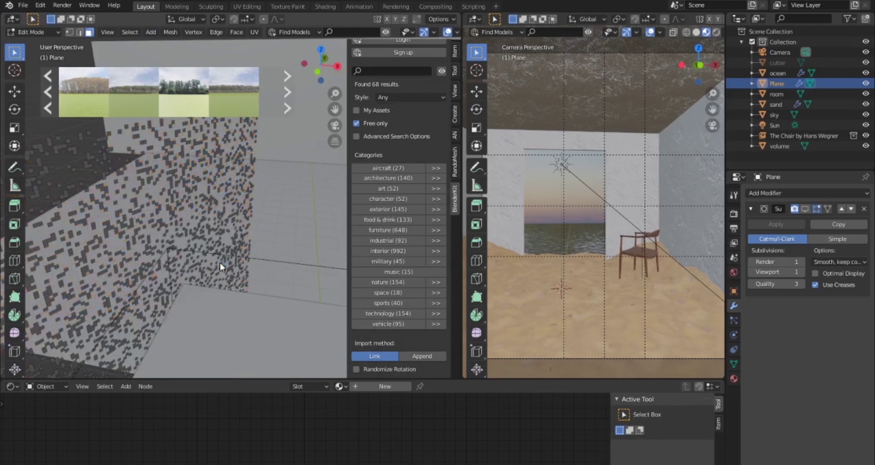
{"action": "key", "text": "Tab"}
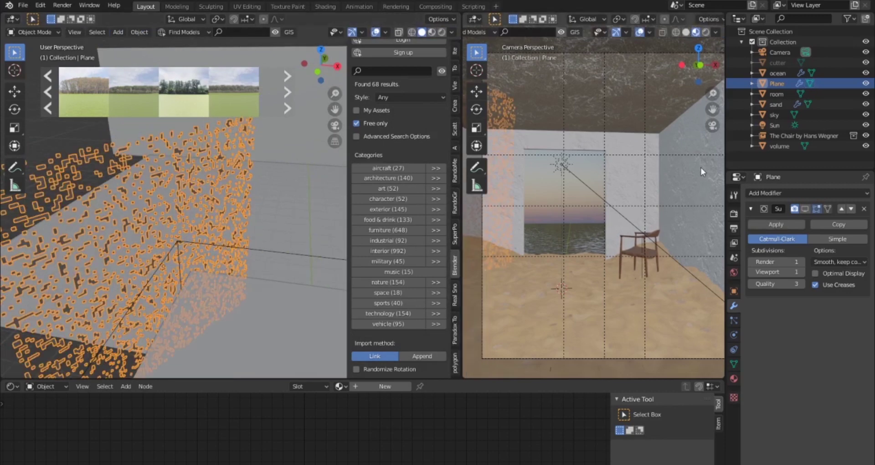
Step: Enable the plane's Subdivision modifier in the viewport and switch the camera view back to Rendered shading
{"action": "left_click", "coordinate": [804, 211]}
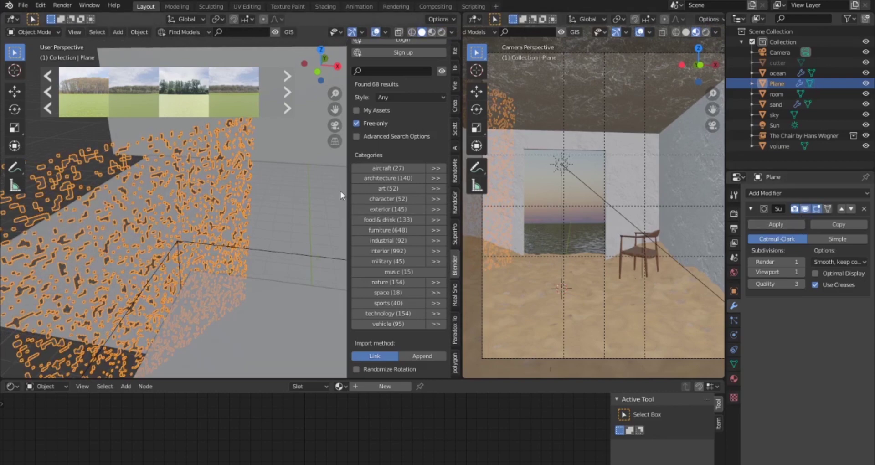
{"action": "middle_click_drag", "start_coordinate": [268, 199], "coordinate": [274, 203]}
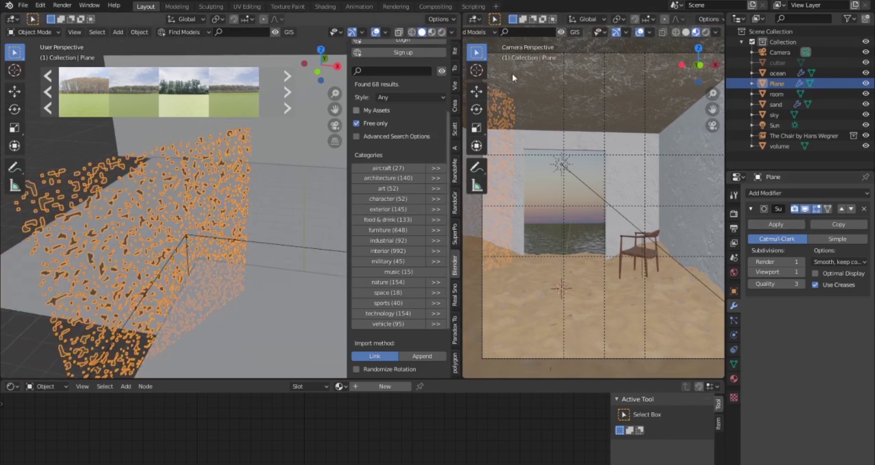
{"action": "left_click", "coordinate": [706, 31]}
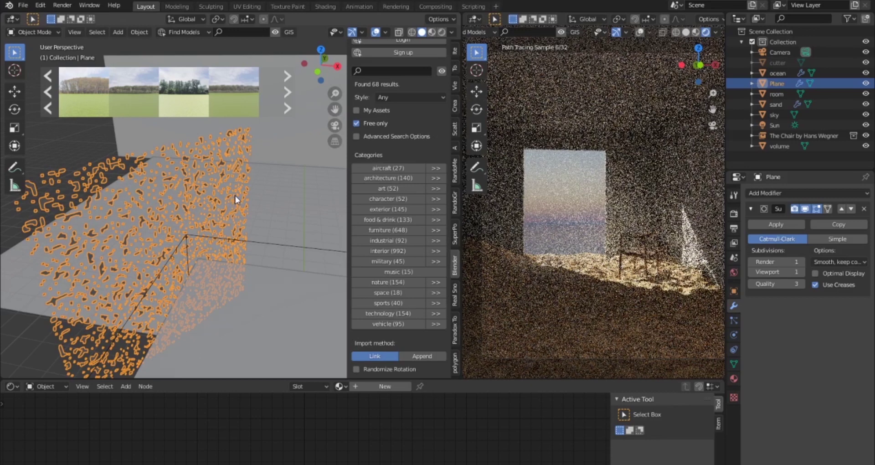
{"action": "scroll", "coordinate": [163, 247], "scroll_direction": "down", "scroll_amount": 5}
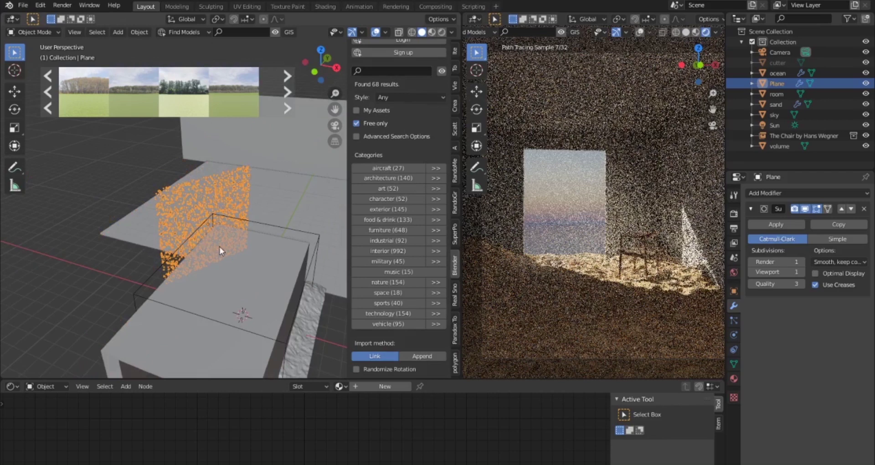
{"action": "scroll", "coordinate": [226, 241], "scroll_direction": "down", "scroll_amount": 1}
{"action": "middle_click_drag", "start_coordinate": [231, 235], "coordinate": [231, 232]}
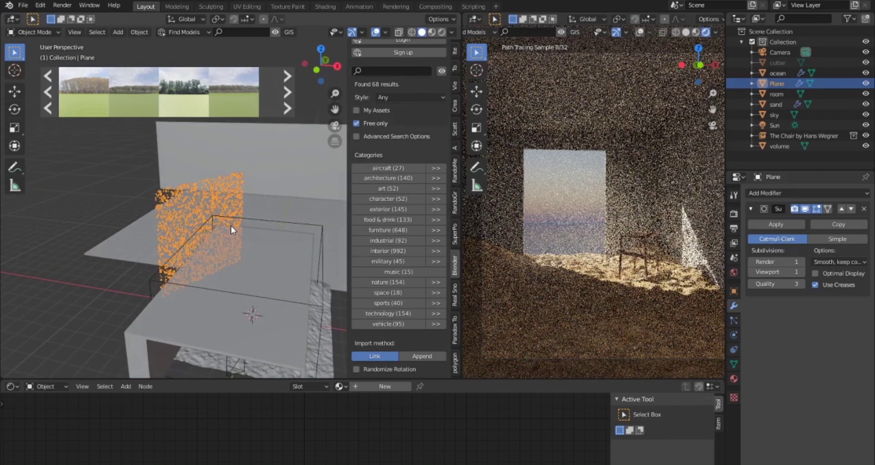